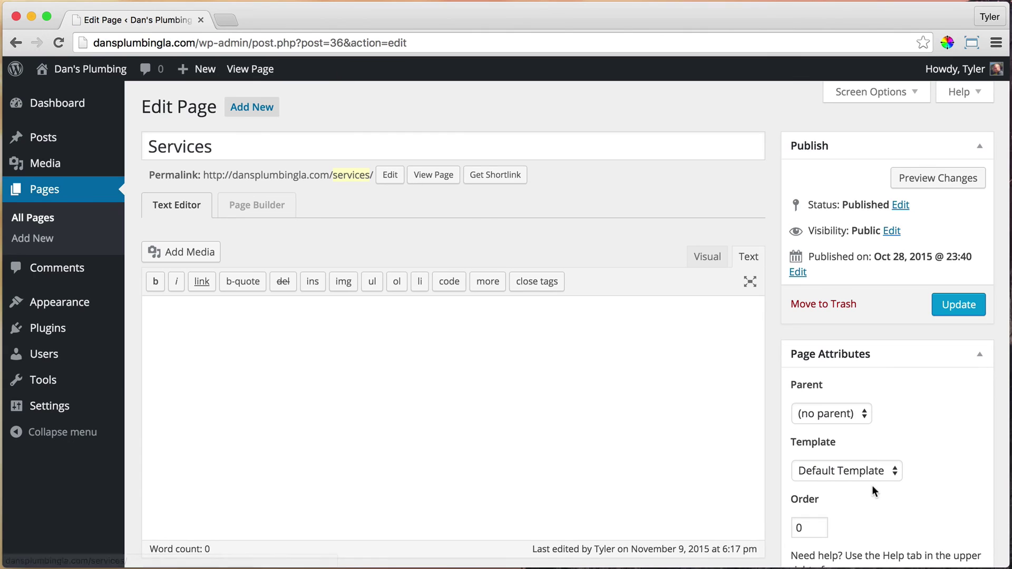
Step: Switch the Services page to the Full Width Page template, update it, and view it live
click(850, 468)
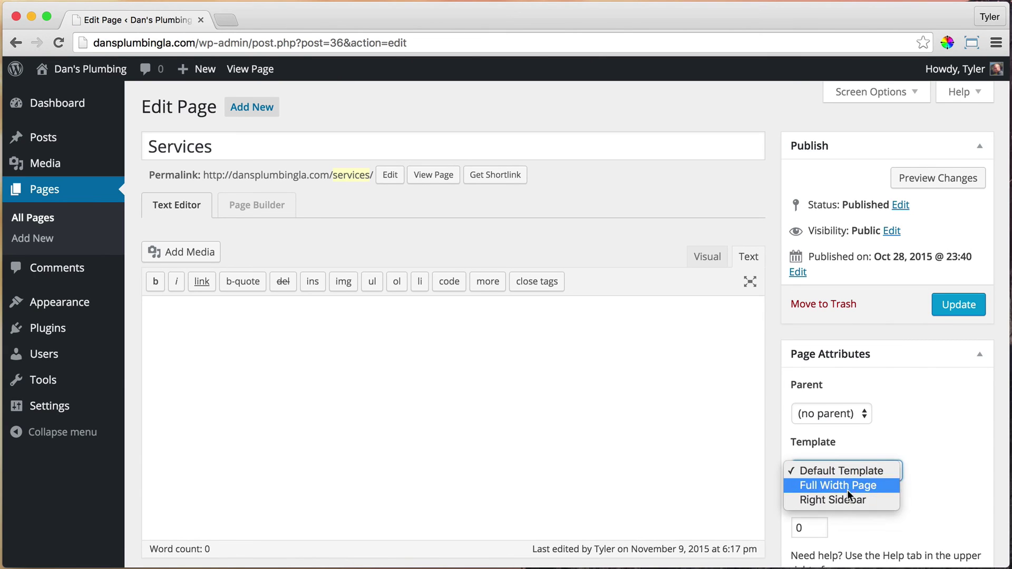
click(852, 489)
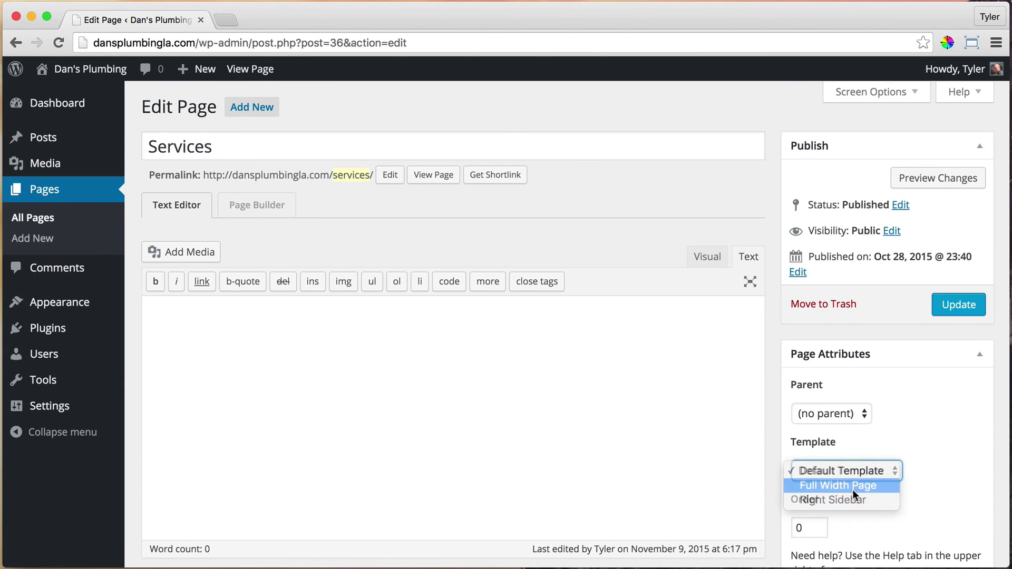
click(962, 309)
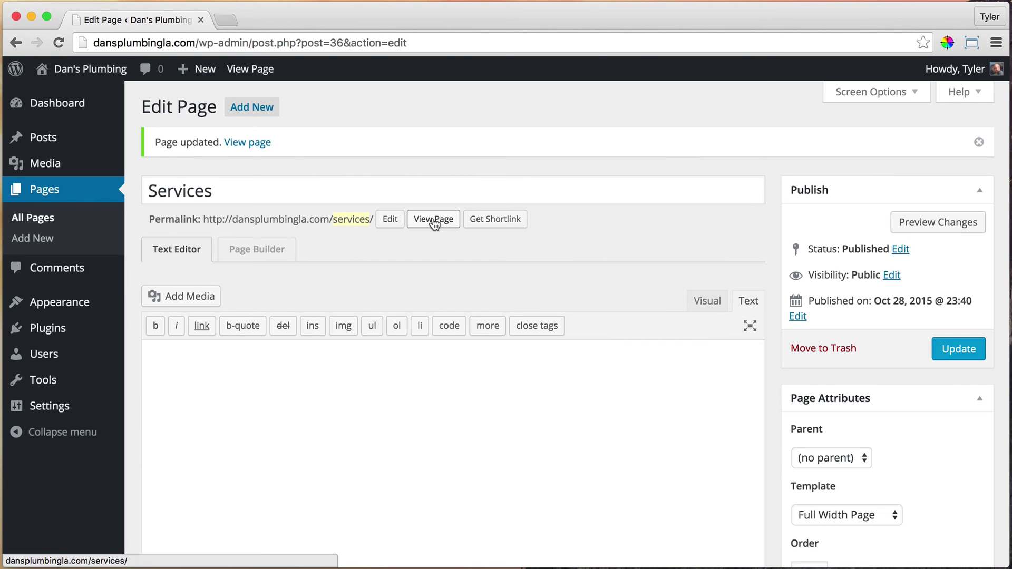
click(433, 221)
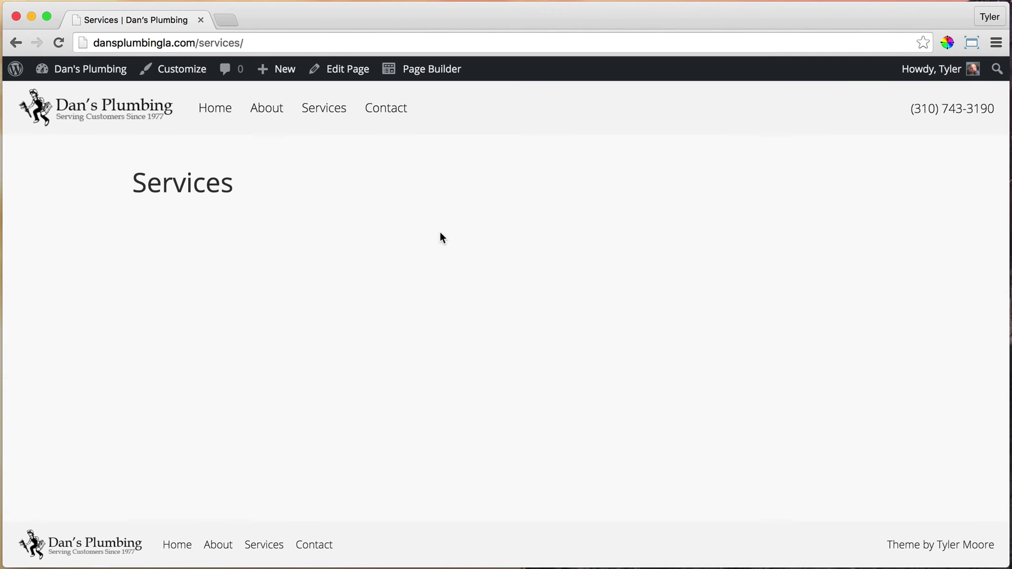
Step: Launch Beaver Builder on the Services page and add a 1 Column row, removing the extra column
click(431, 70)
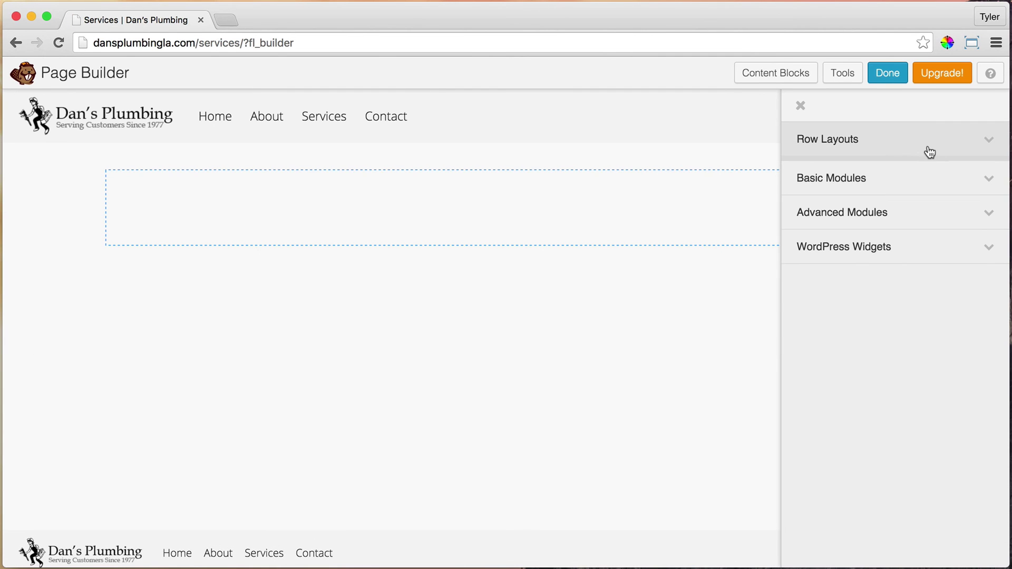
click(930, 151)
drag(850, 173, 432, 236)
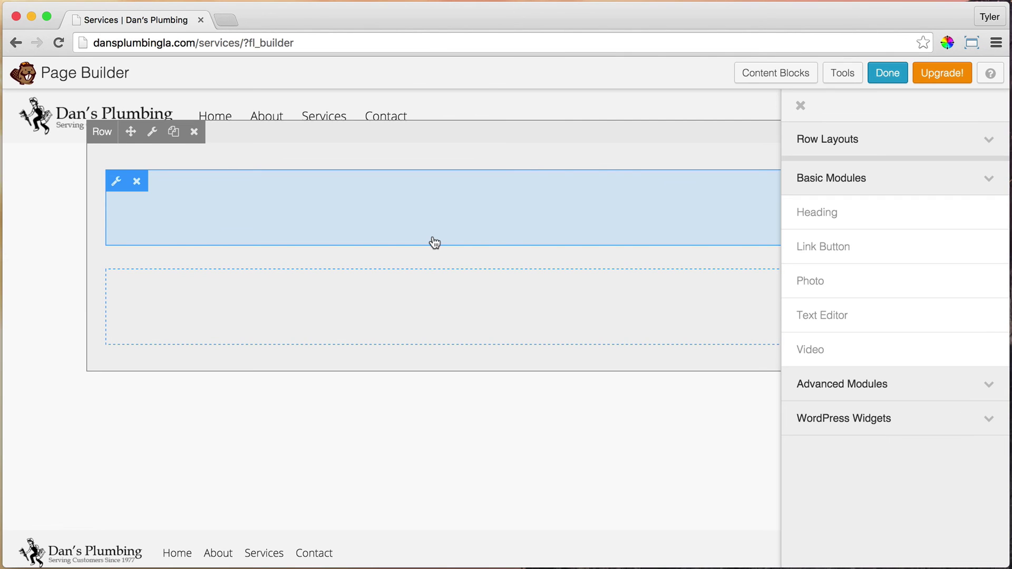
mouse_move(260, 351)
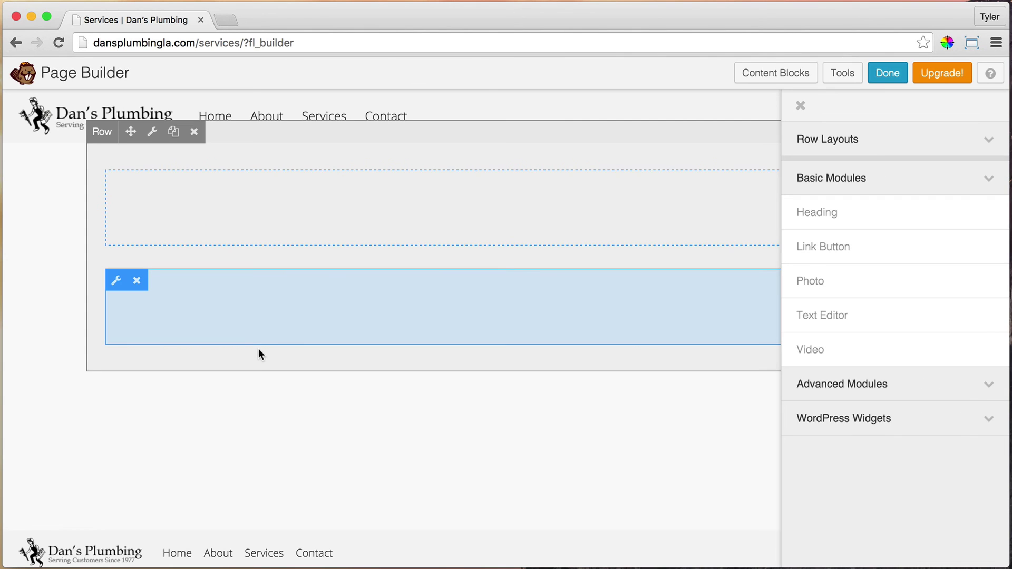
click(139, 283)
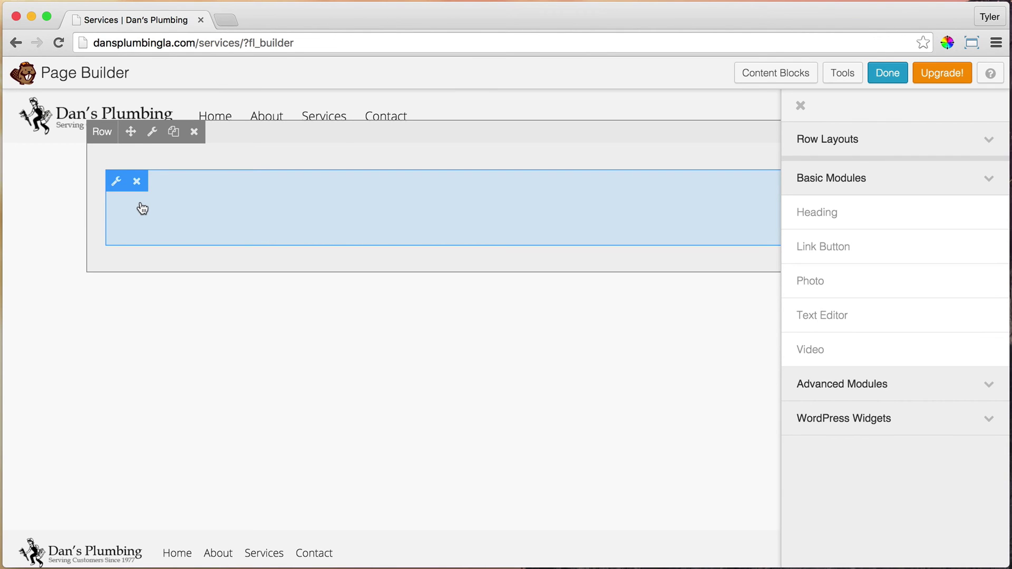
Step: Set the row's Width and Content Width to Full Width
click(152, 136)
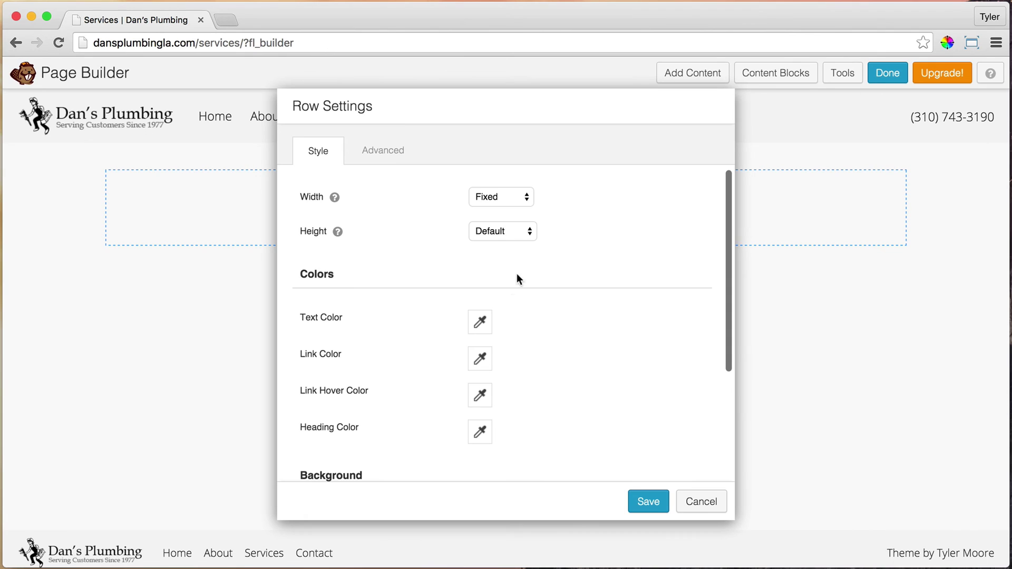
click(485, 196)
click(497, 207)
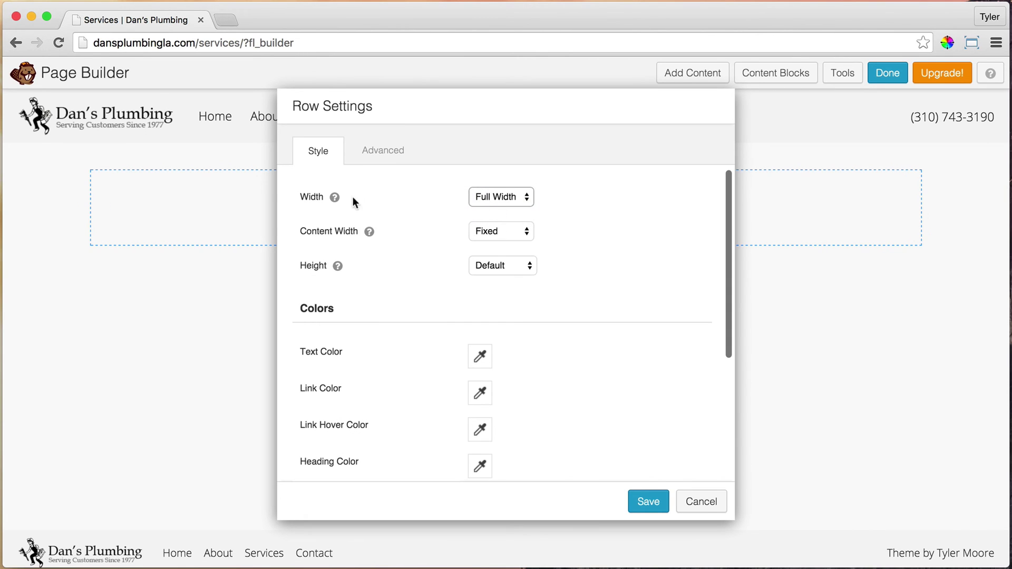
mouse_move(317, 200)
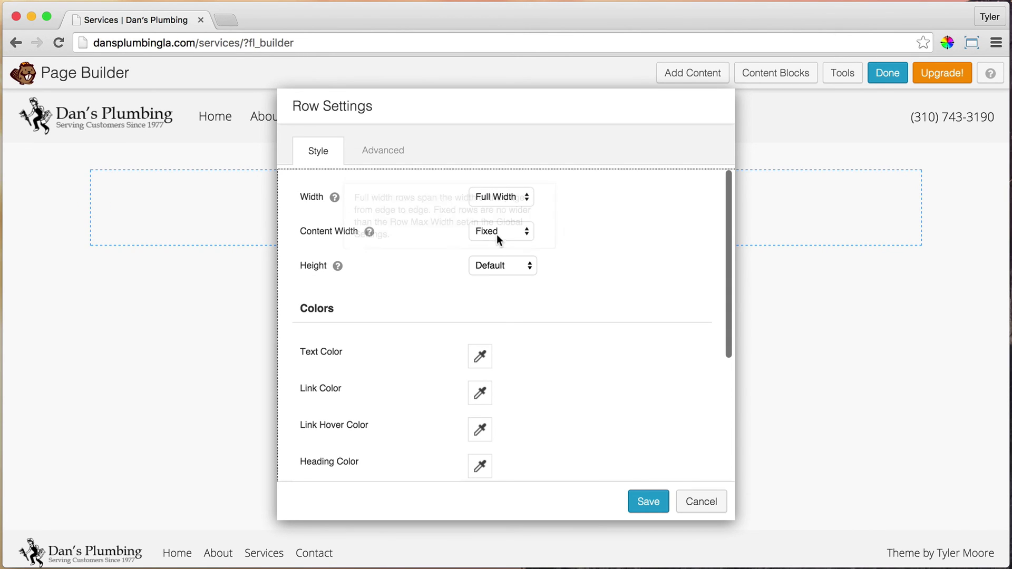
click(530, 232)
click(508, 242)
Step: Change the row's Background Type to Photo and begin selecting a photo
scroll(600, 326, down, 2)
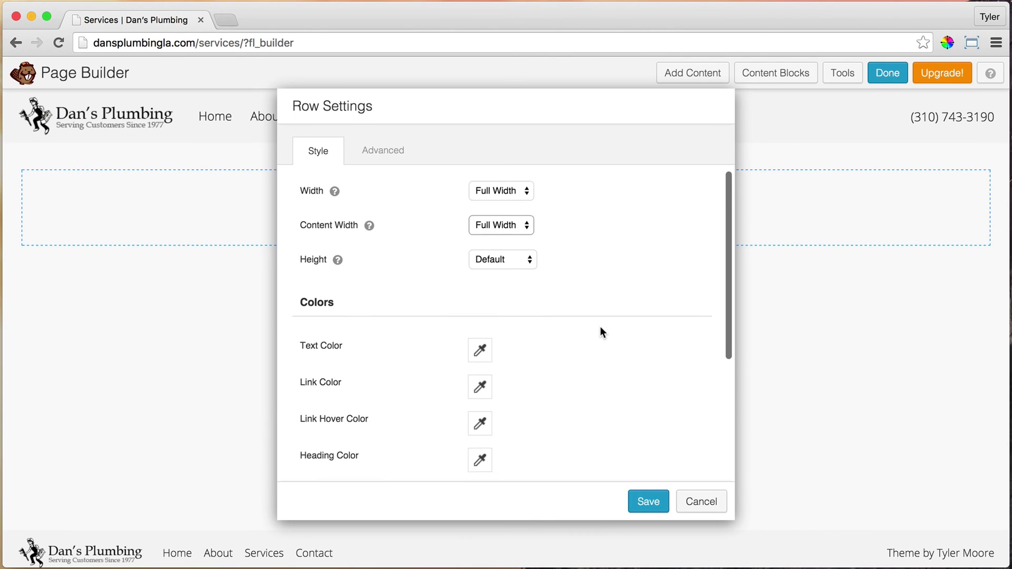
scroll(603, 328, down, 5)
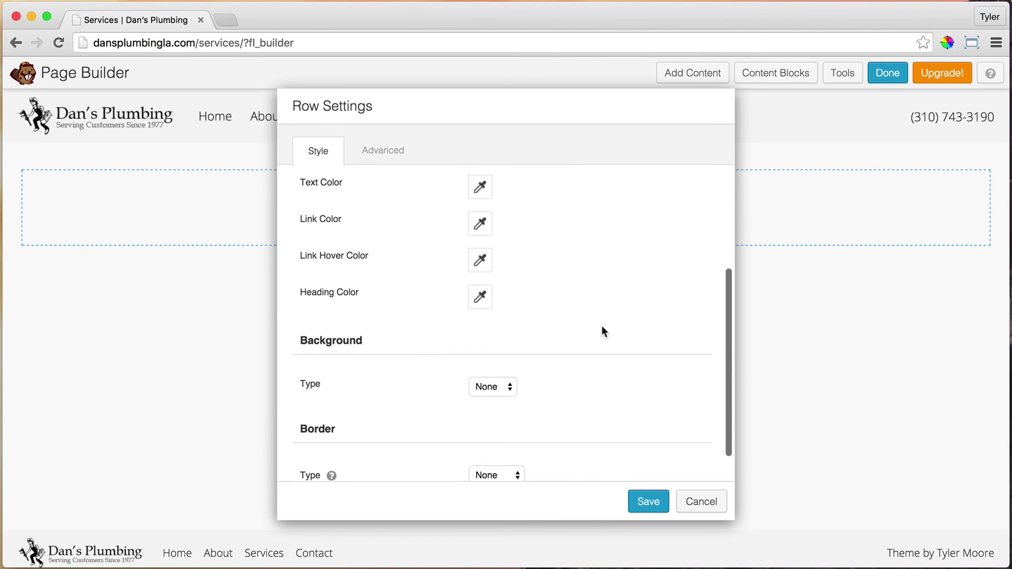
scroll(599, 326, down, 2)
click(489, 353)
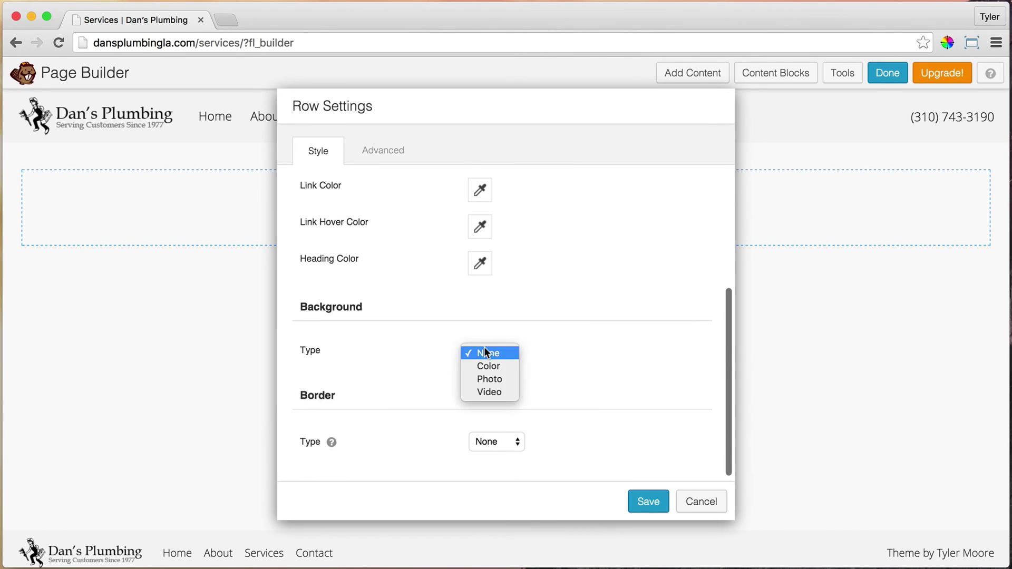
click(502, 380)
scroll(624, 333, down, 4)
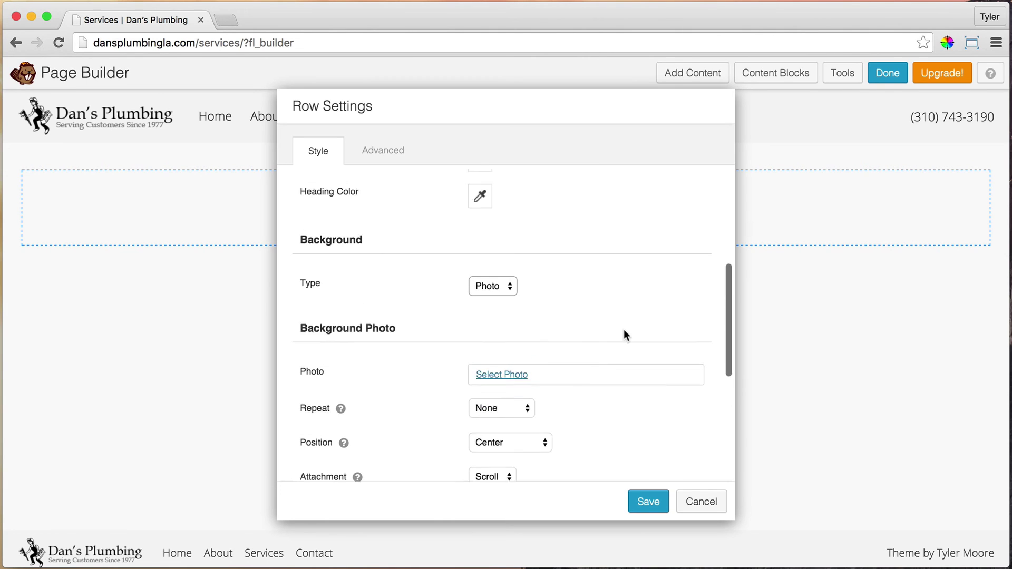
scroll(517, 358, up, 1)
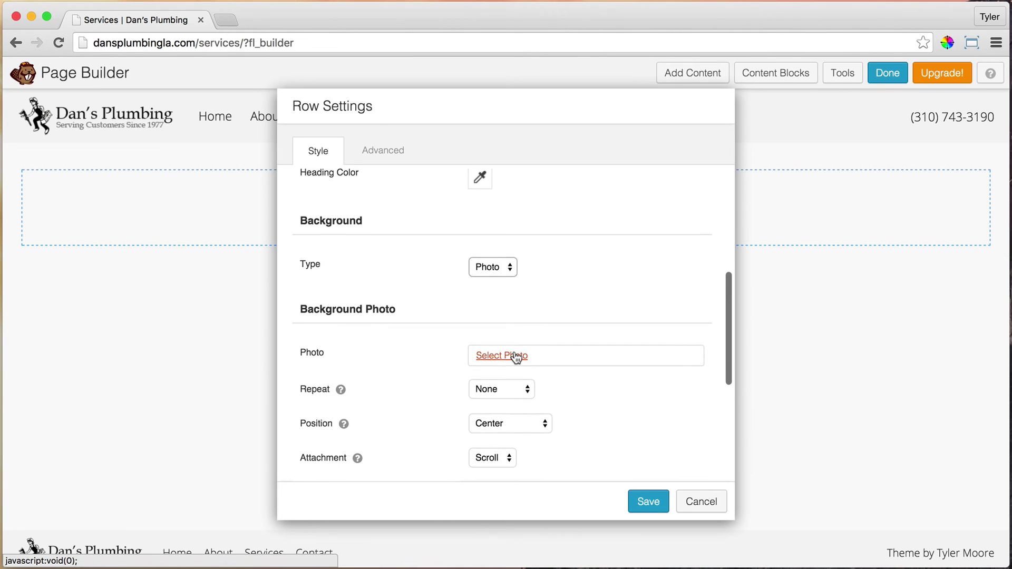
scroll(516, 359, up, 1)
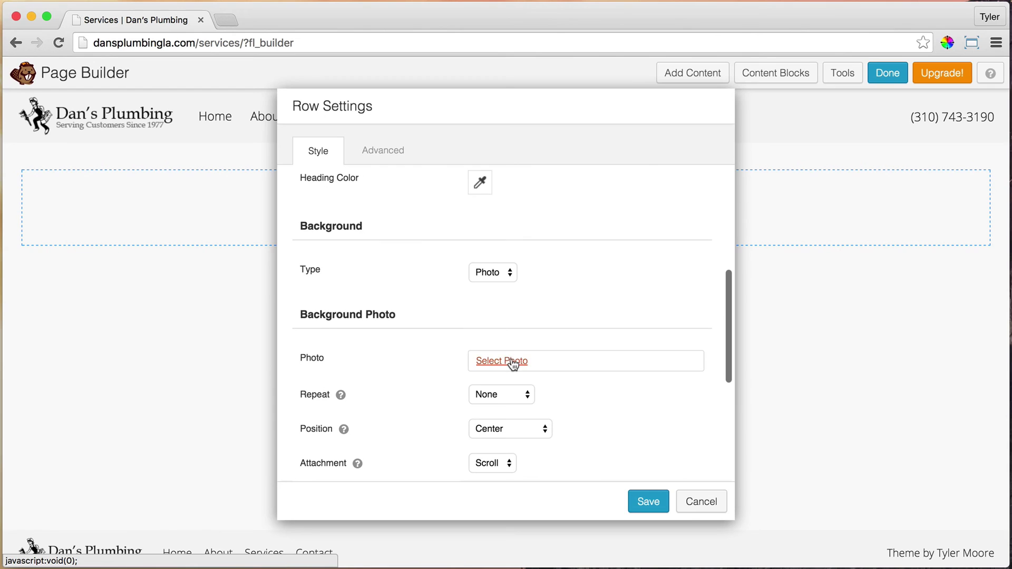
click(516, 360)
Step: Upload services.jpg and use it as the row background at Full Size 1900 x 1267
click(66, 136)
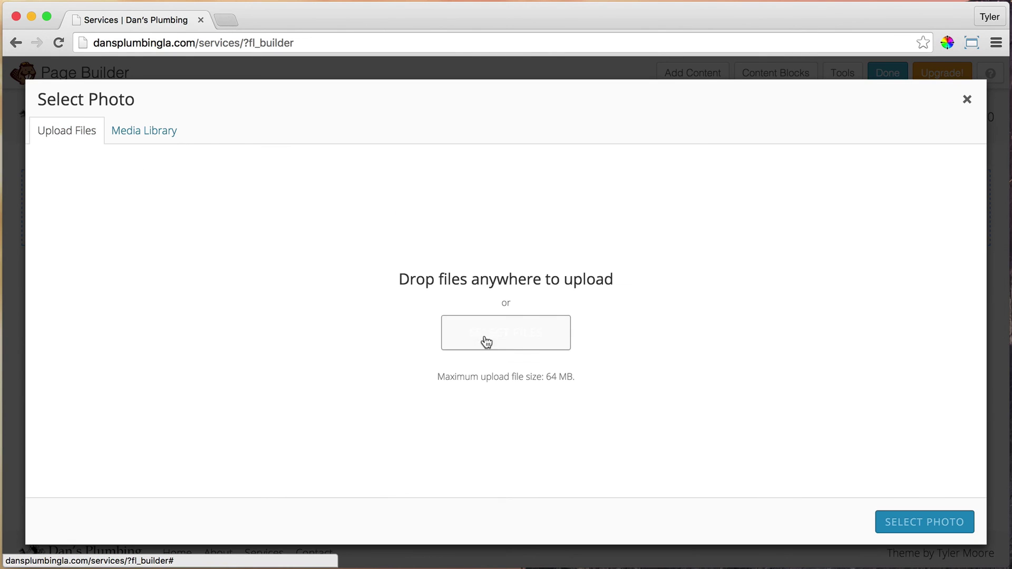
click(521, 340)
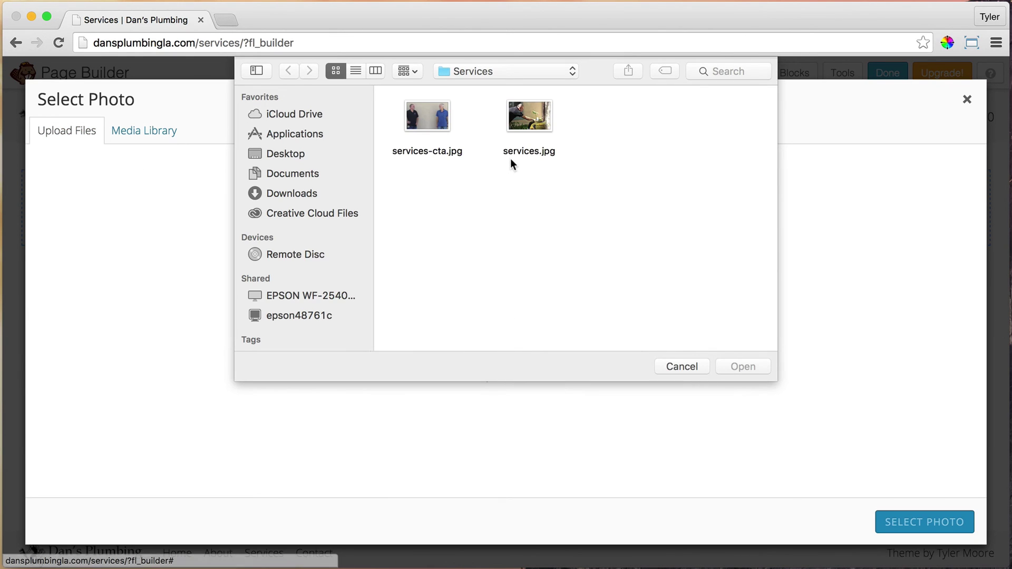
click(525, 112)
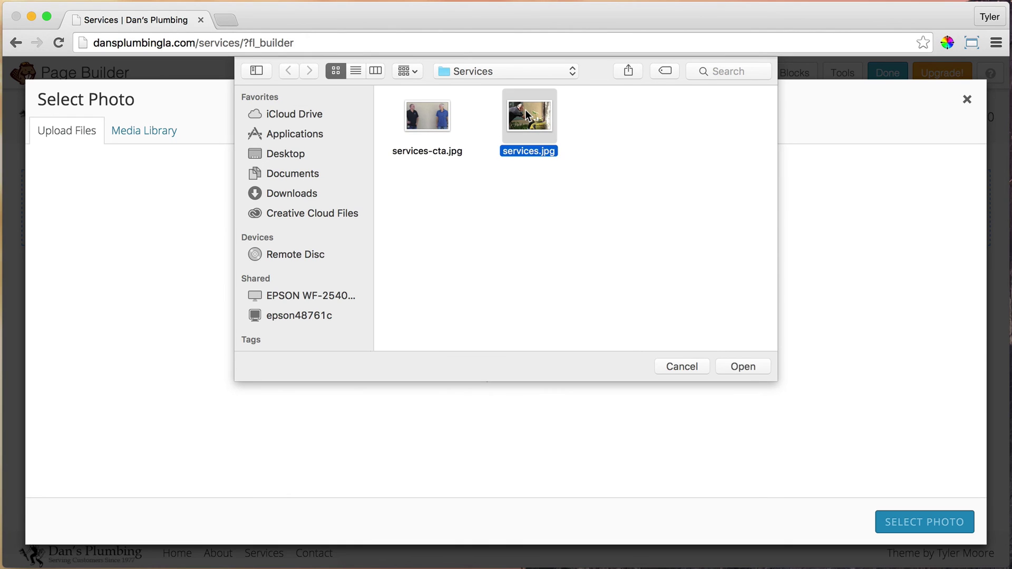
click(741, 365)
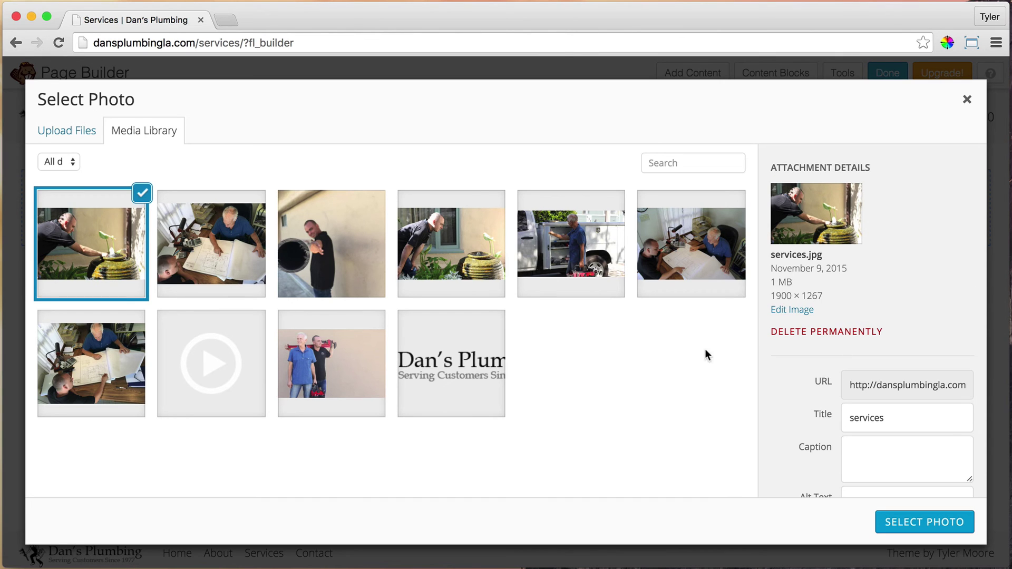
click(942, 524)
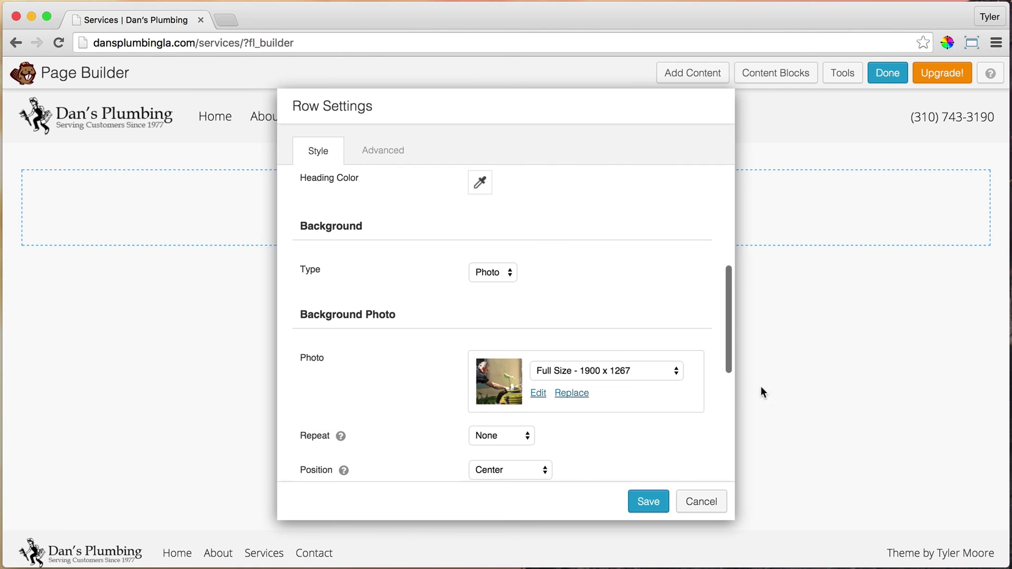
Step: Give the row background a #262626 overlay colour with 10% overlay opacity
scroll(624, 352, down, 2)
scroll(625, 349, down, 5)
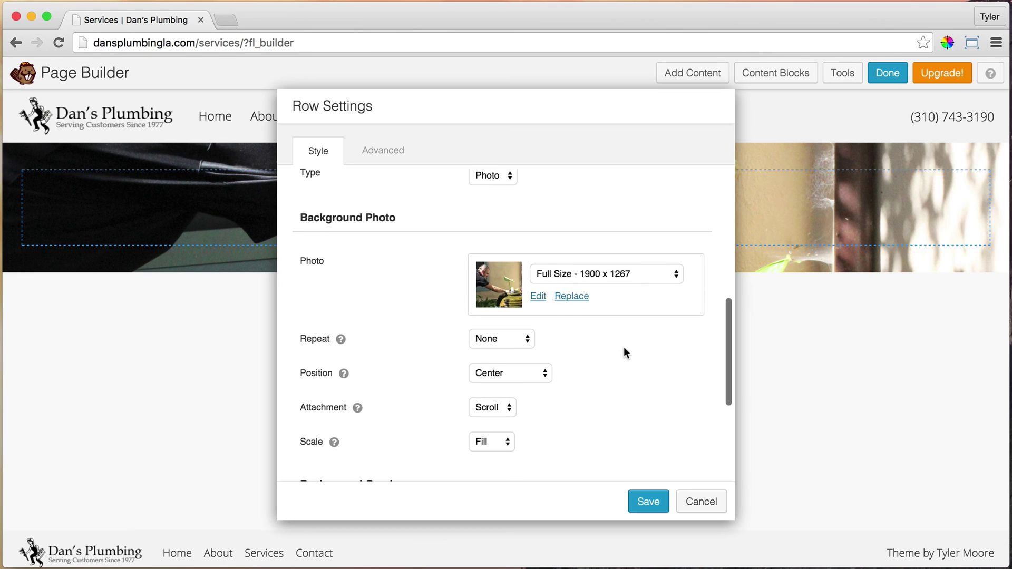
scroll(624, 347, down, 2)
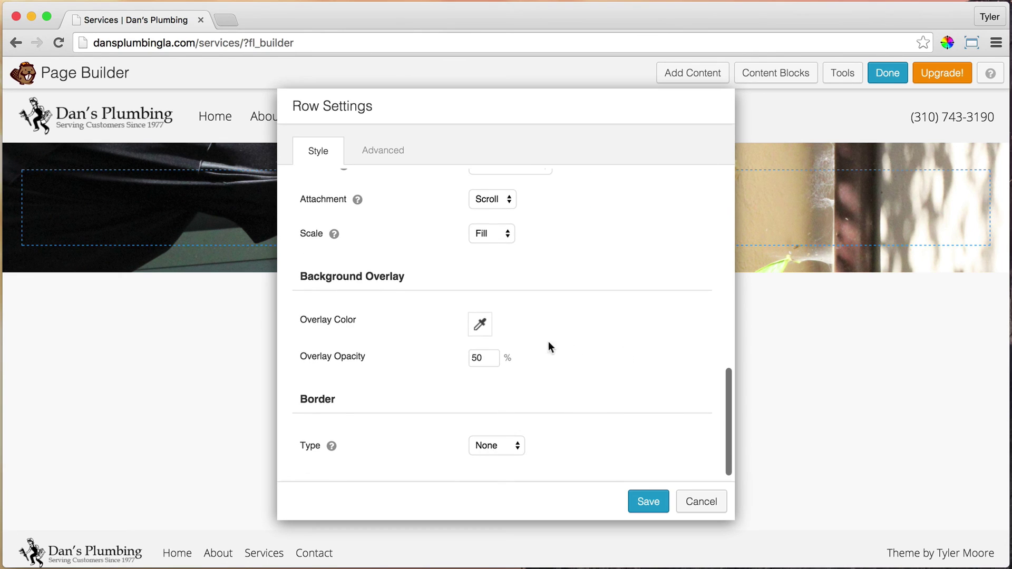
click(480, 325)
double_click(508, 350)
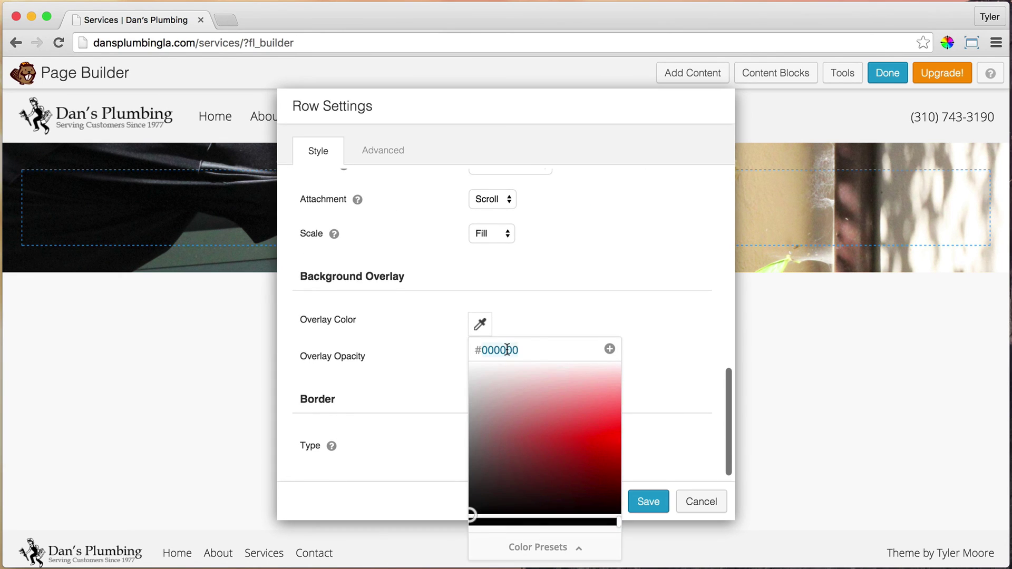
click(532, 349)
double_click(518, 349)
drag(516, 469, 537, 420)
double_click(501, 349)
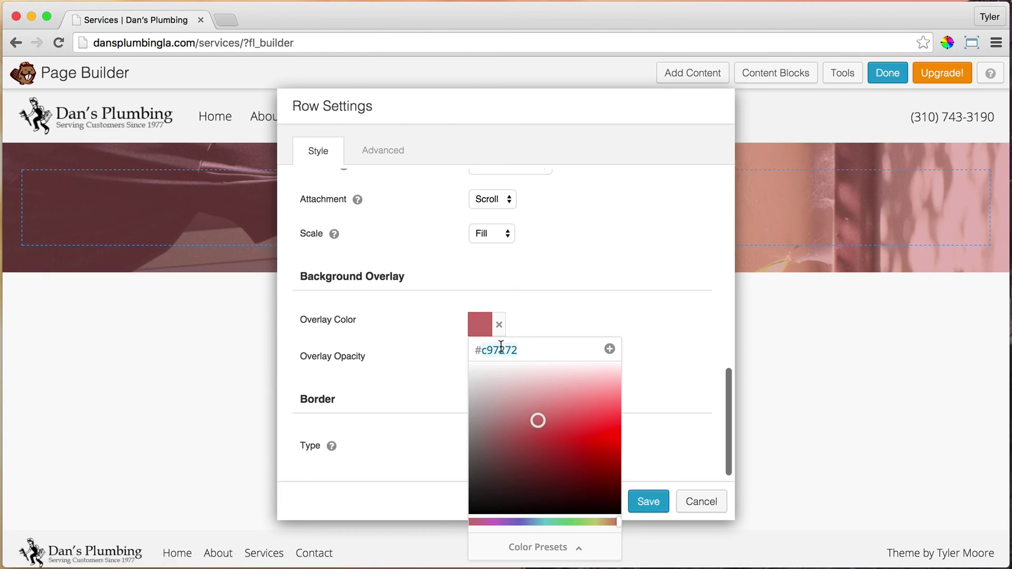
text(262626)
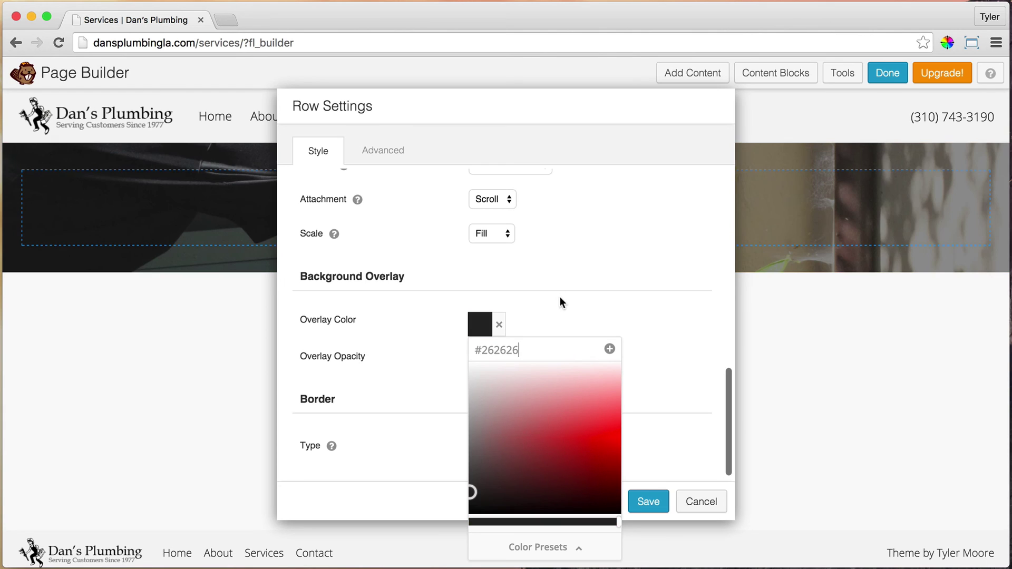
click(559, 296)
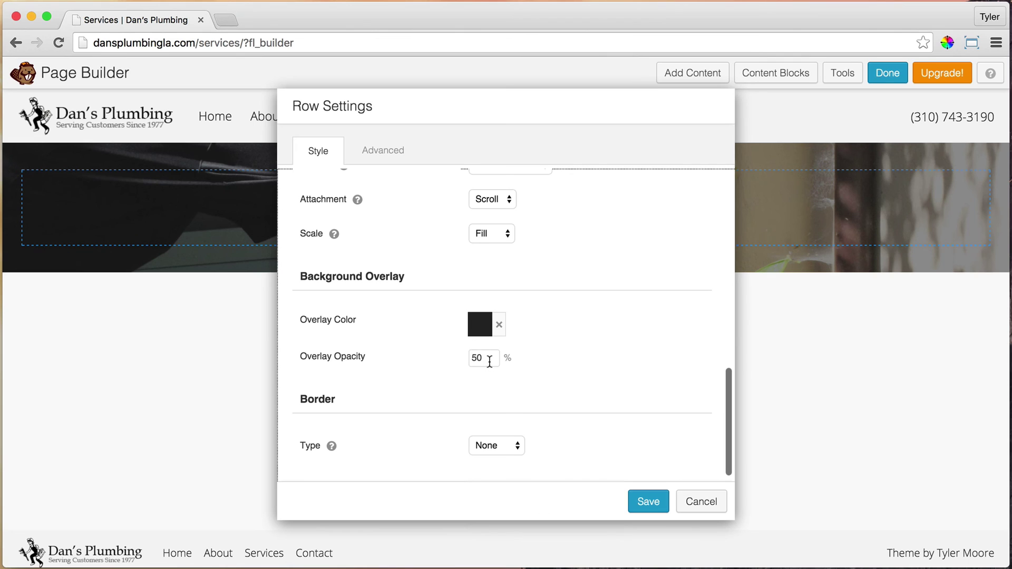
double_click(490, 361)
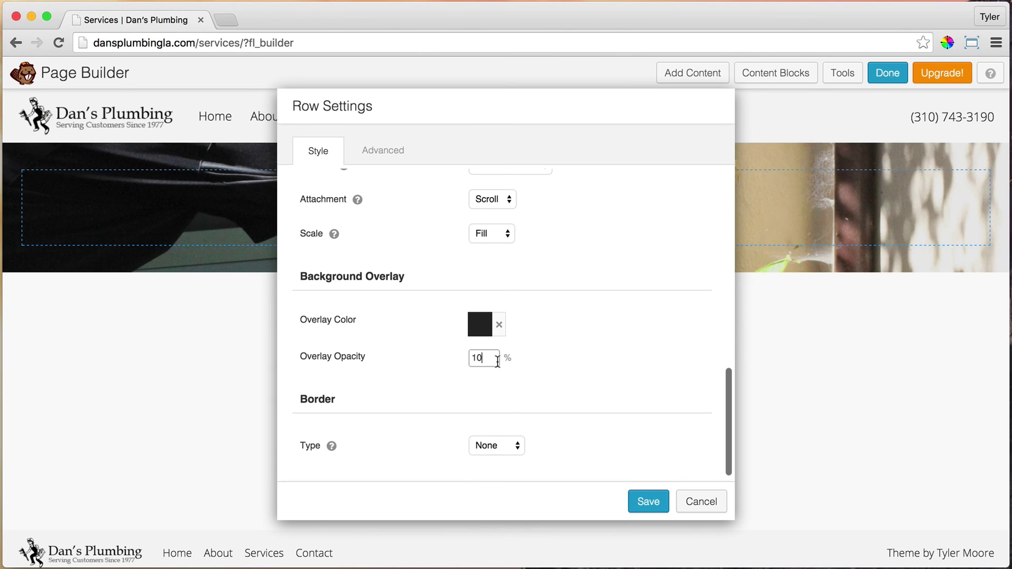
click(621, 387)
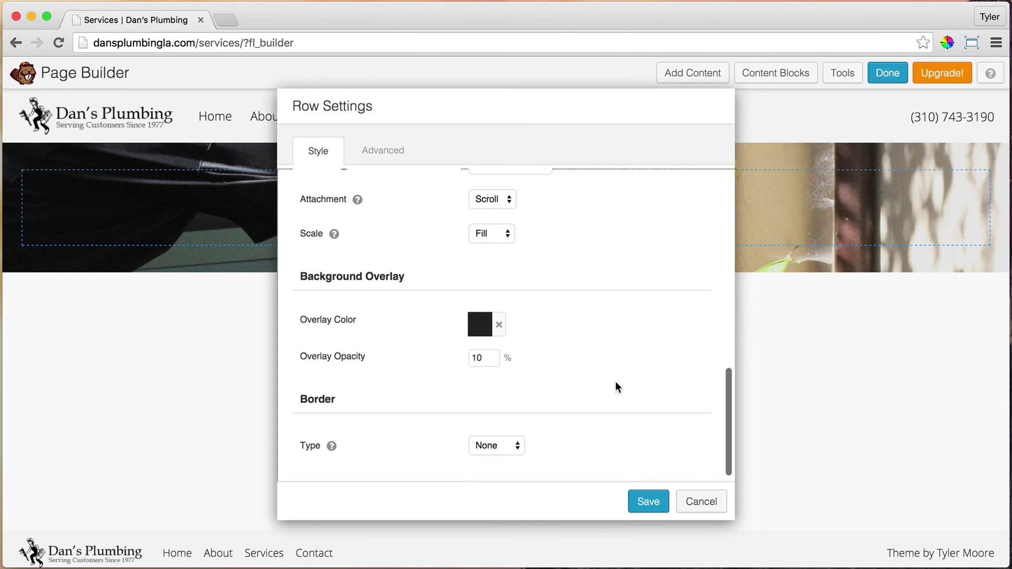
Step: Set the row's top and bottom padding to 120 px and save the row settings
click(387, 149)
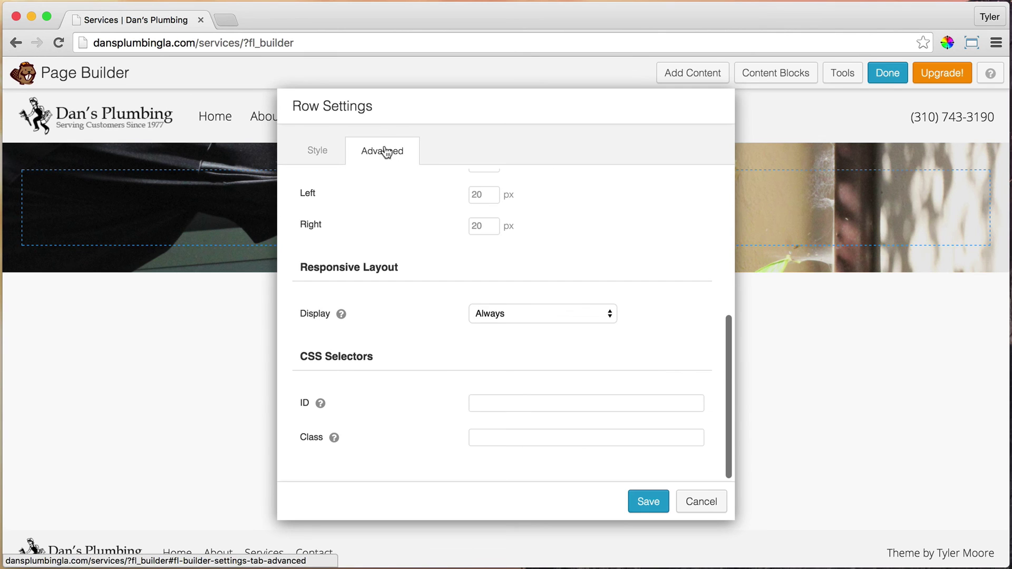
scroll(574, 267, up, 5)
scroll(573, 267, up, 1)
scroll(509, 332, down, 2)
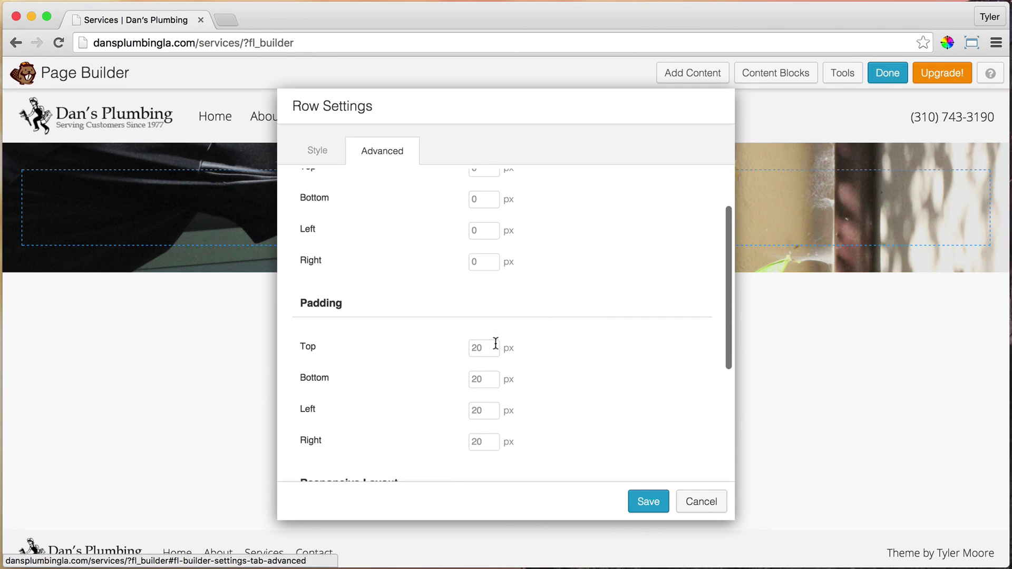
click(490, 350)
text(120)
key(Tab)
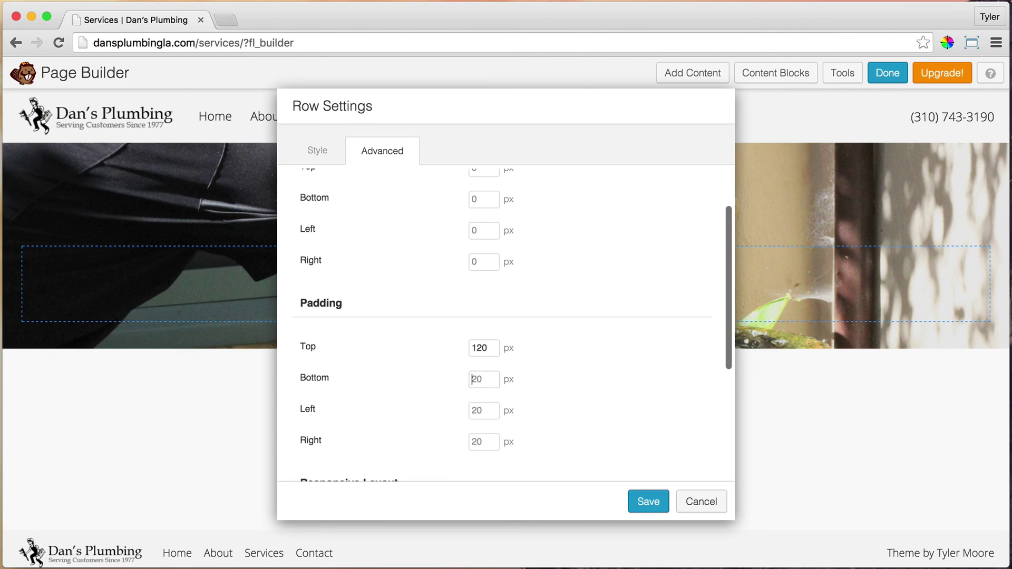
text(120)
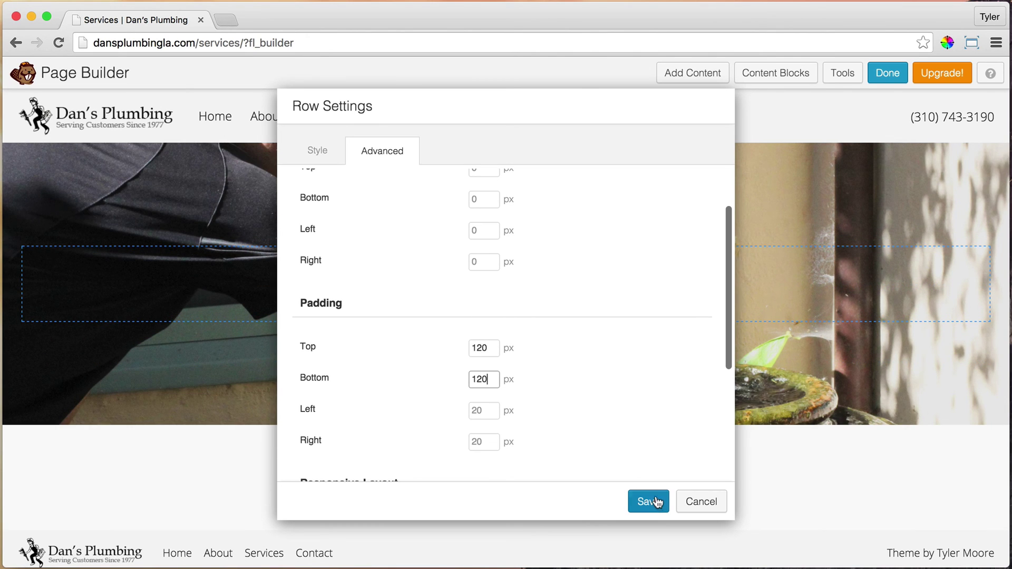
click(654, 502)
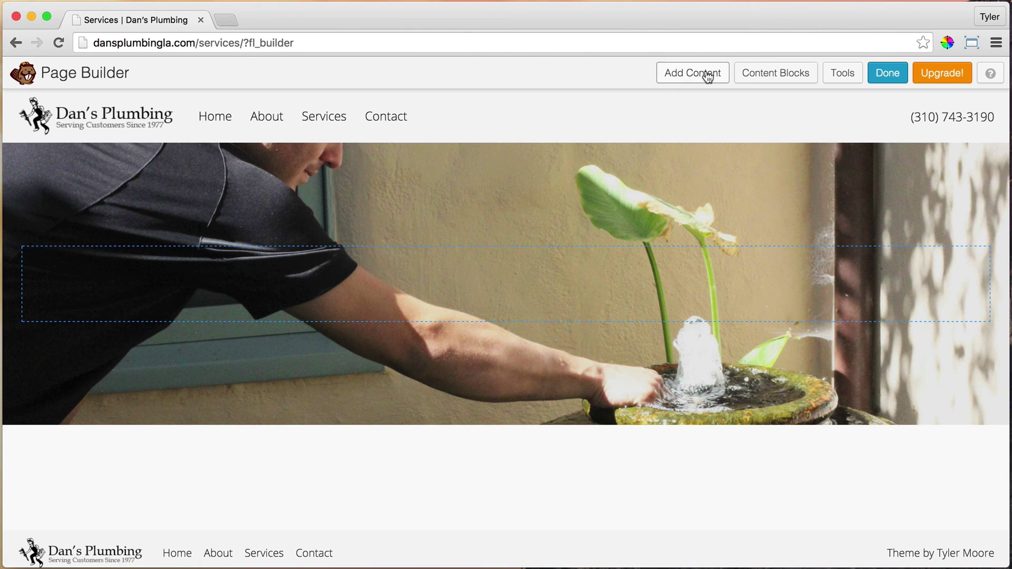
Step: Drop a Heading module into the hero row with the text 'Services'
click(706, 74)
drag(868, 224, 501, 300)
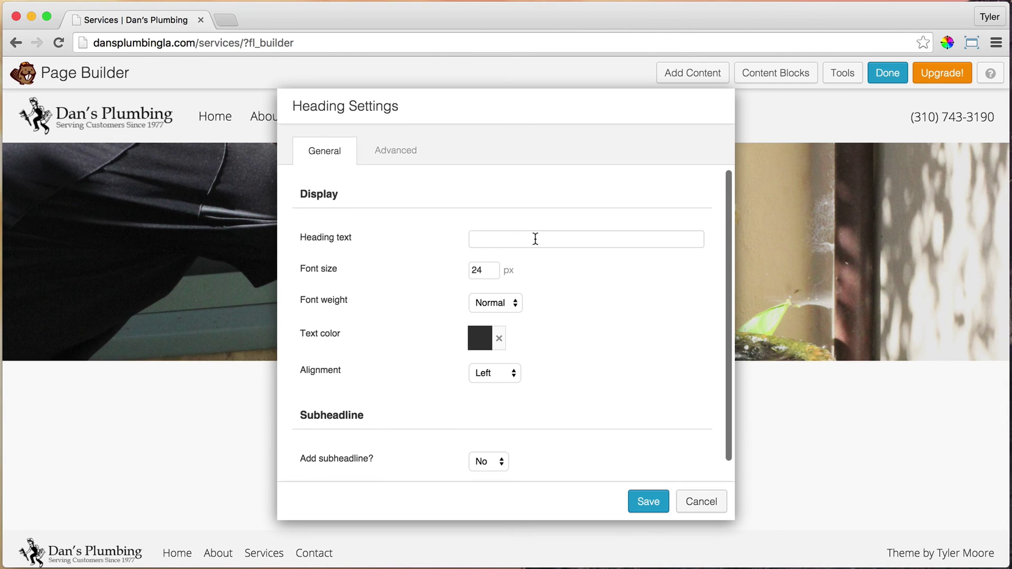
click(535, 239)
text(Ser)
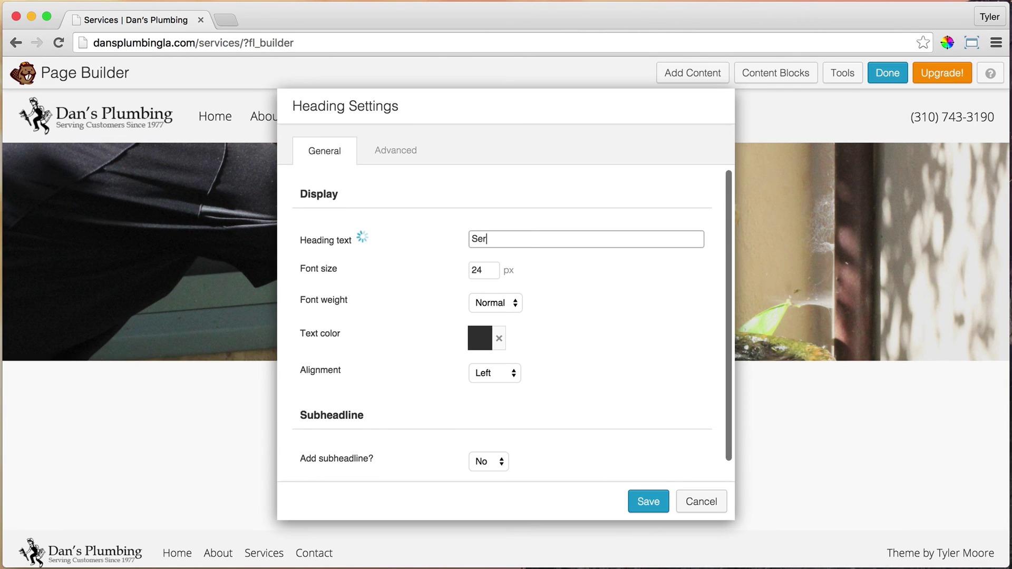
text(vices)
Step: Style the heading at 80 px, bold, white and centred, then save it
double_click(488, 267)
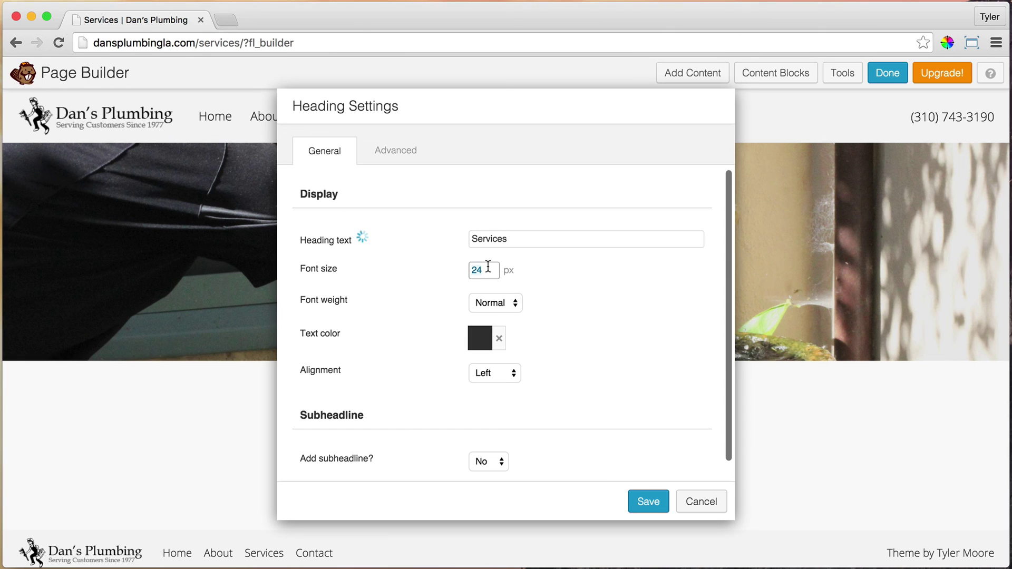
text(80)
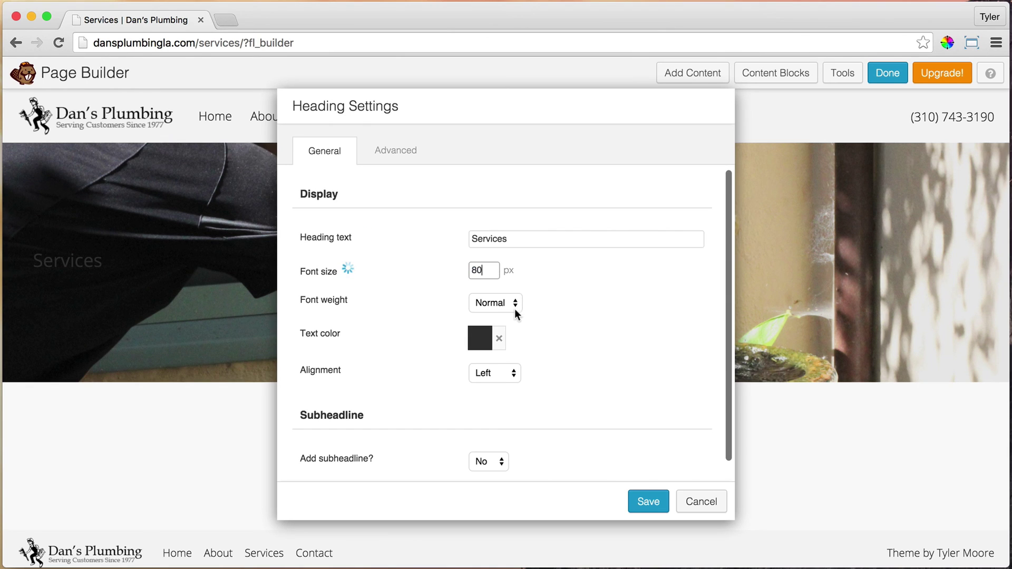
click(516, 309)
click(514, 311)
click(480, 338)
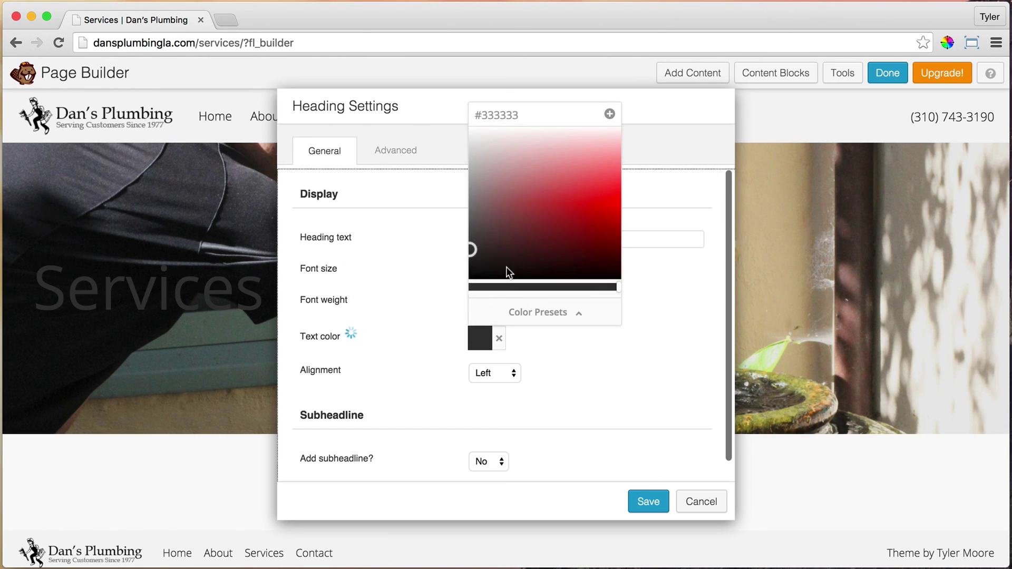
drag(471, 247, 423, 87)
click(545, 393)
click(511, 372)
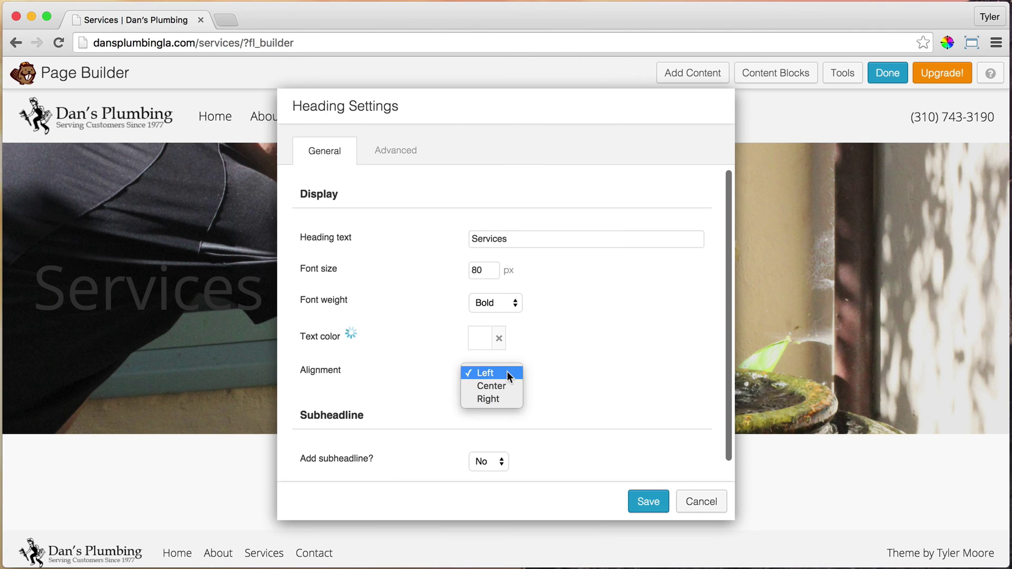
click(501, 385)
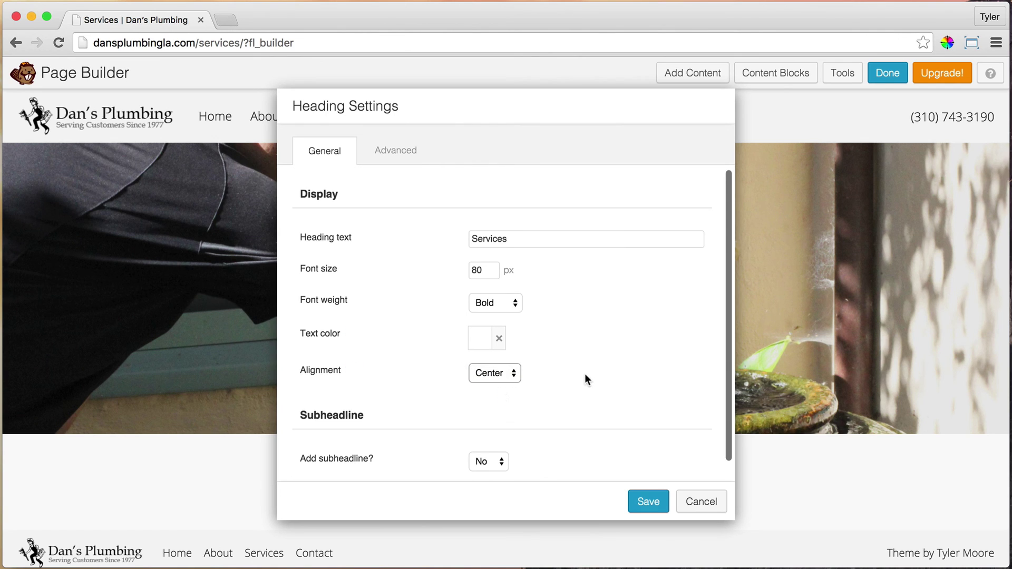
click(644, 501)
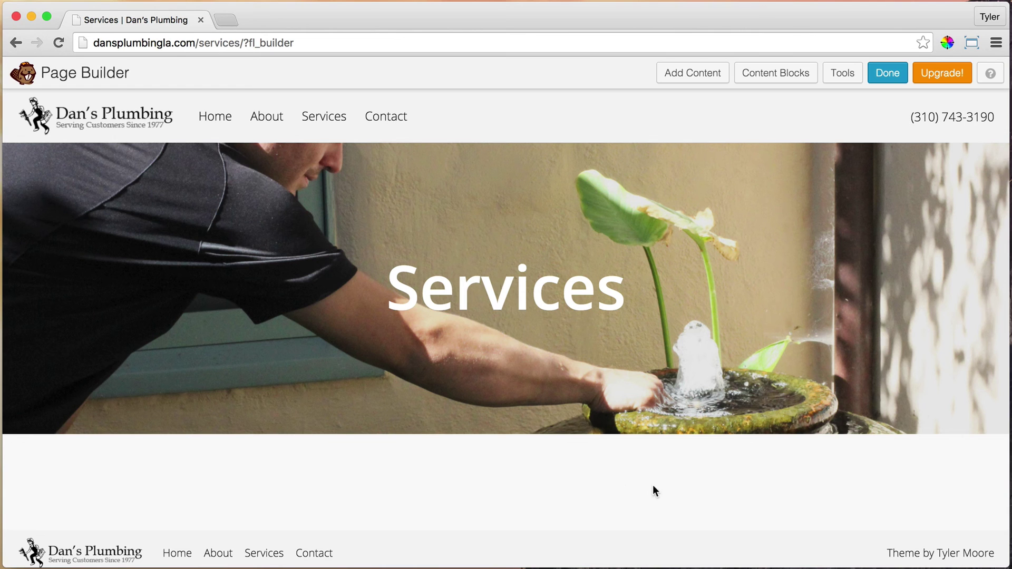
mouse_move(594, 311)
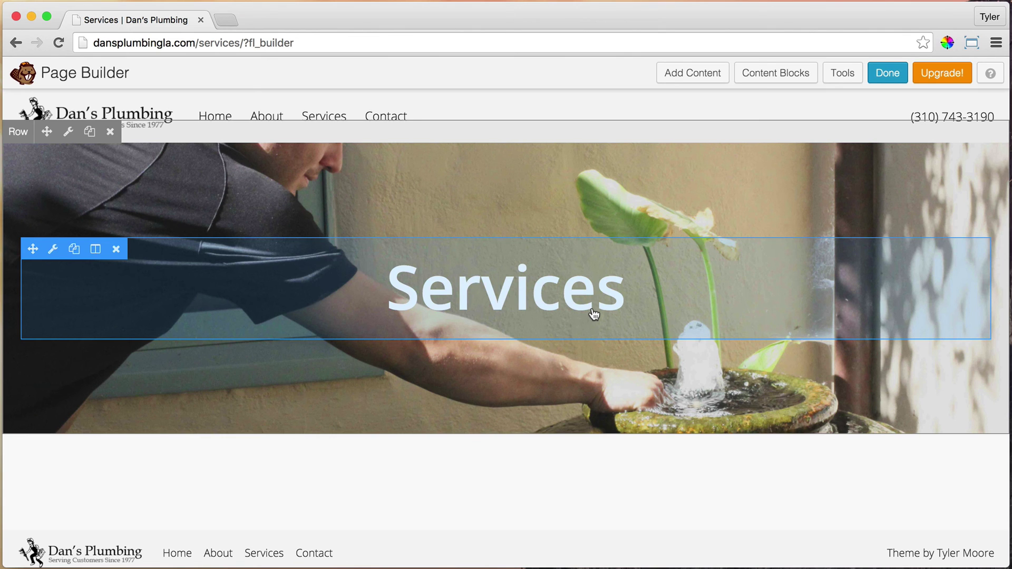
scroll(489, 368, down, 1)
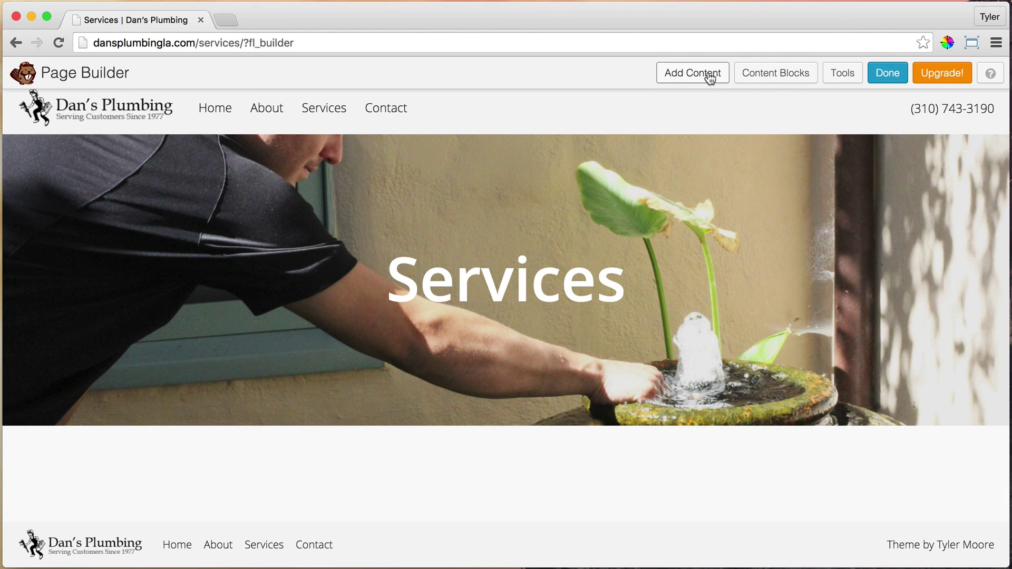
Step: Add a 3 Columns row below the hero and a Text Editor module in its first column
click(710, 78)
click(961, 147)
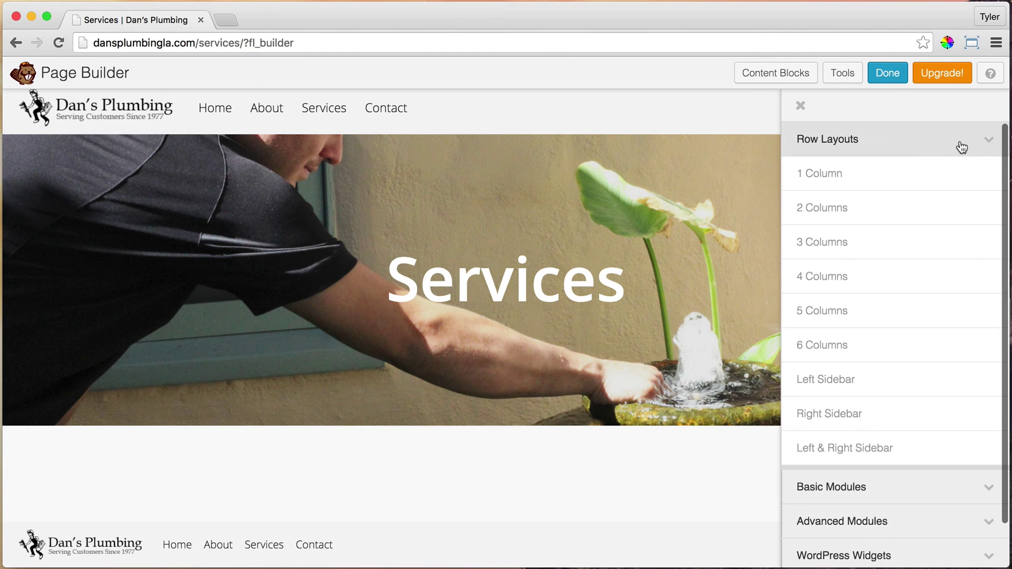
drag(818, 242, 345, 474)
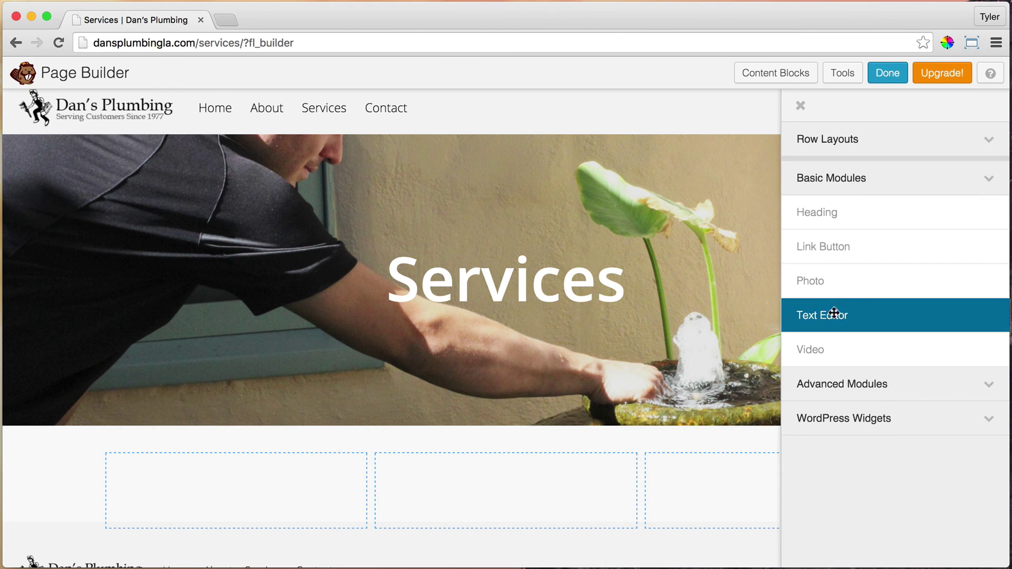
drag(846, 315, 194, 457)
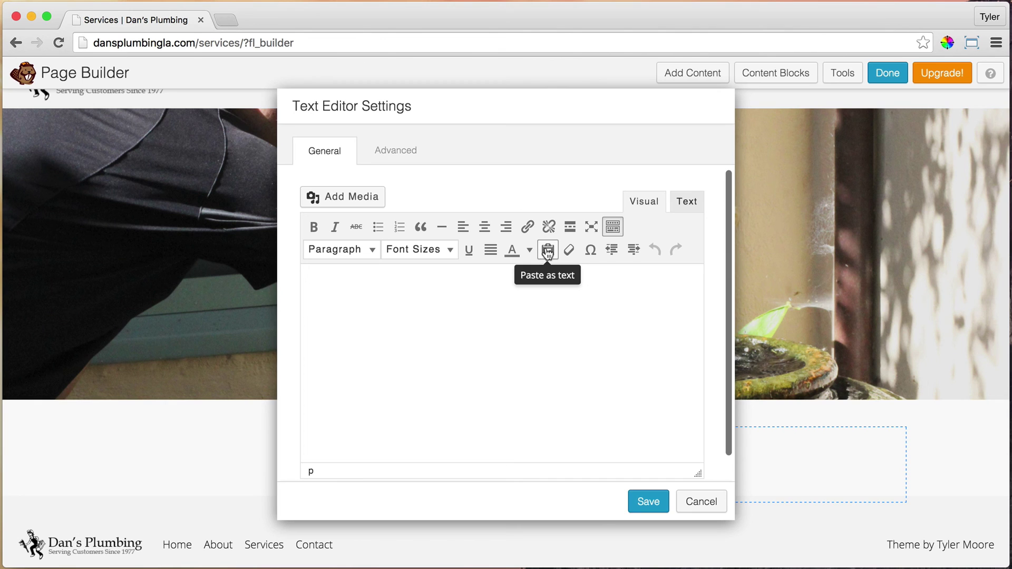
Step: Enable Paste as text and paste the service descriptions, Service and Repair through Sprinklers, into the editor
click(548, 252)
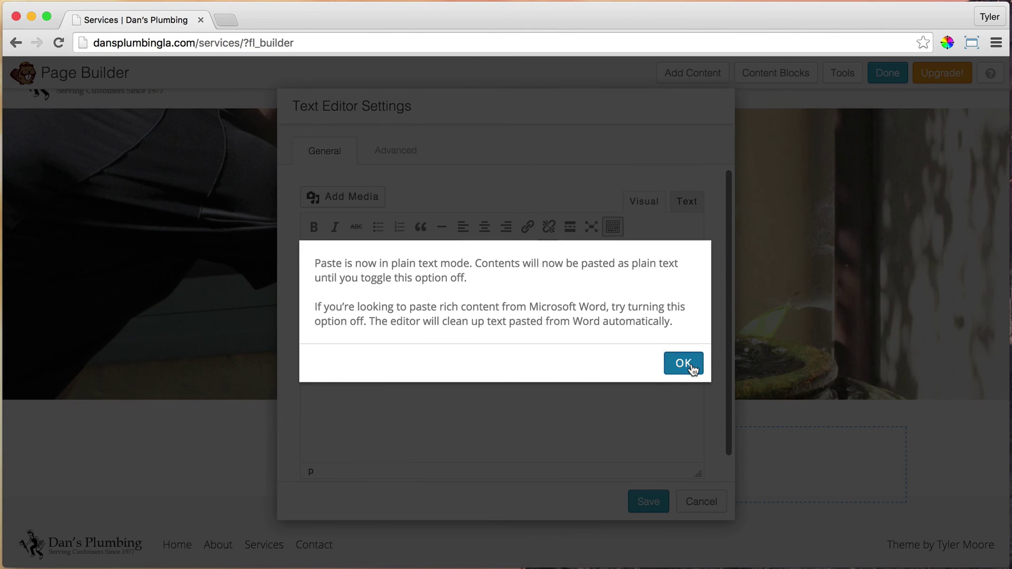
click(685, 364)
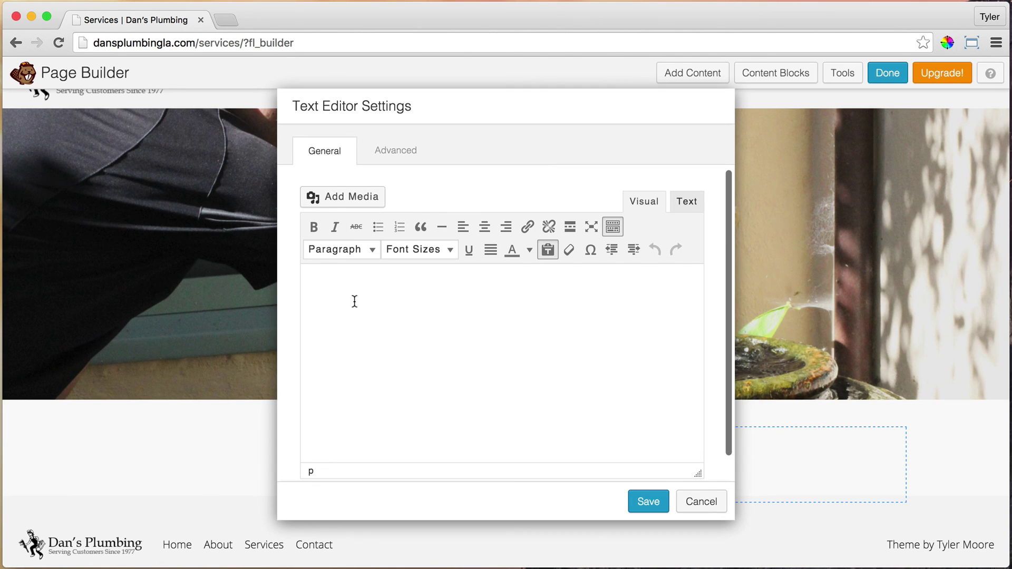
key(super+v)
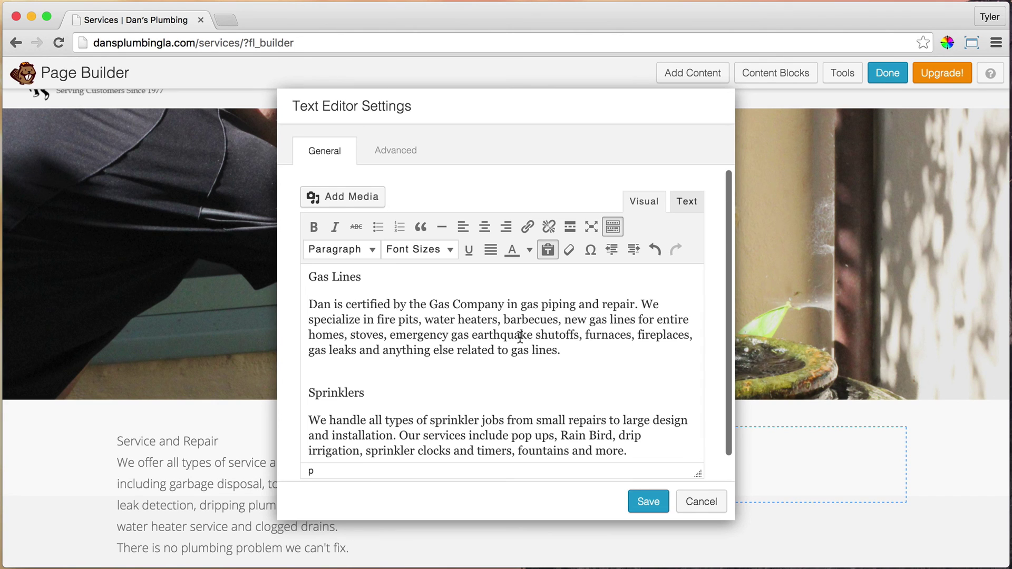
scroll(559, 349, up, 15)
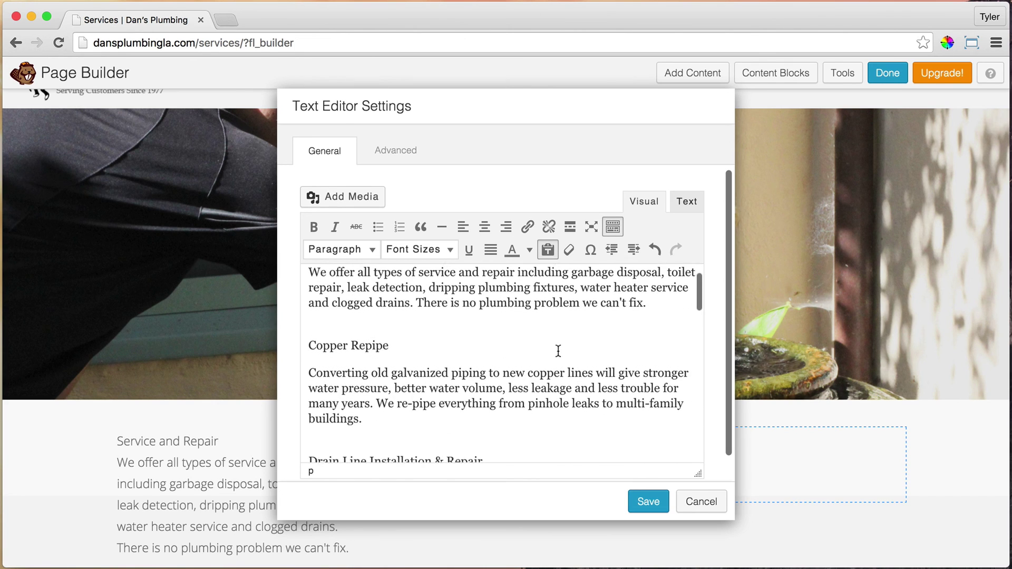
scroll(202, 452, down, 8)
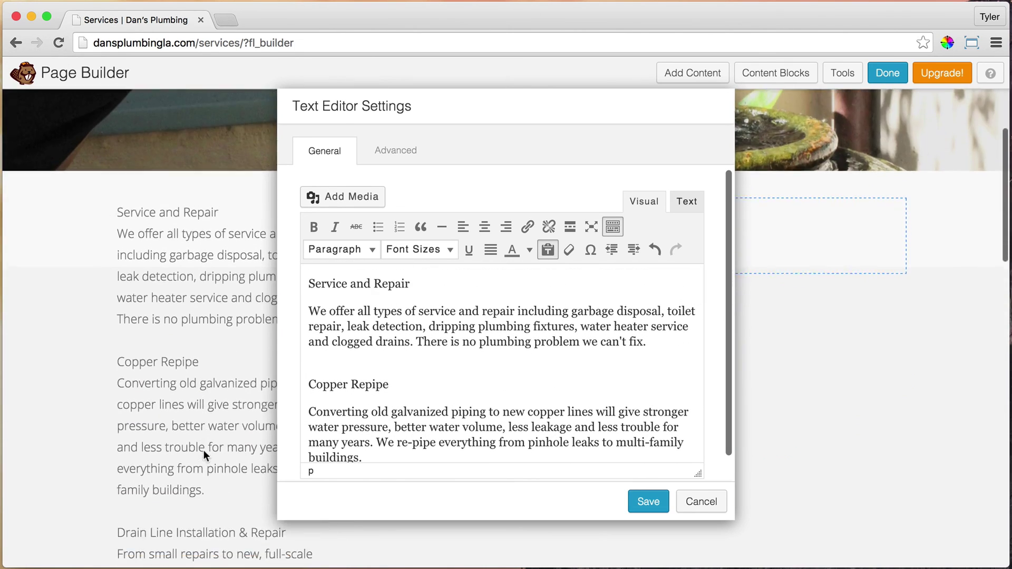
scroll(206, 449, up, 8)
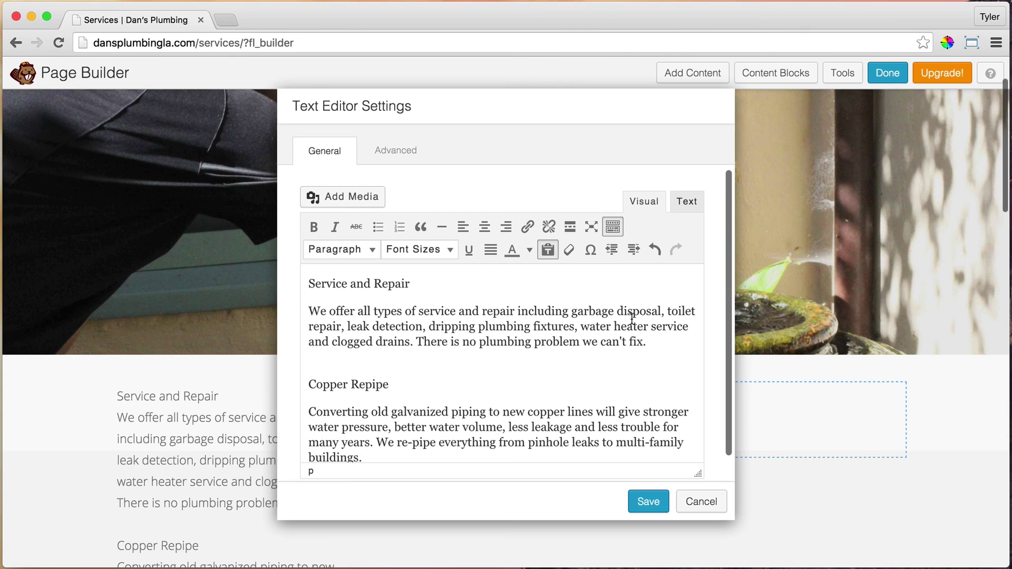
drag(646, 342, 263, 261)
click(572, 379)
triple_click(351, 284)
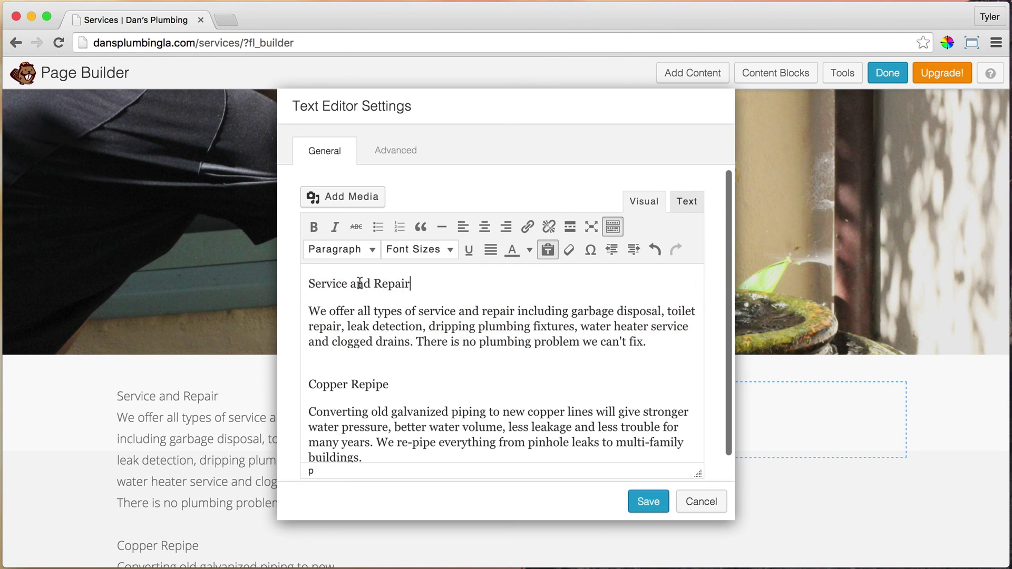
Step: Format the Service and Repair title as Heading 3 and toggle the extra toolbar row
triple_click(356, 284)
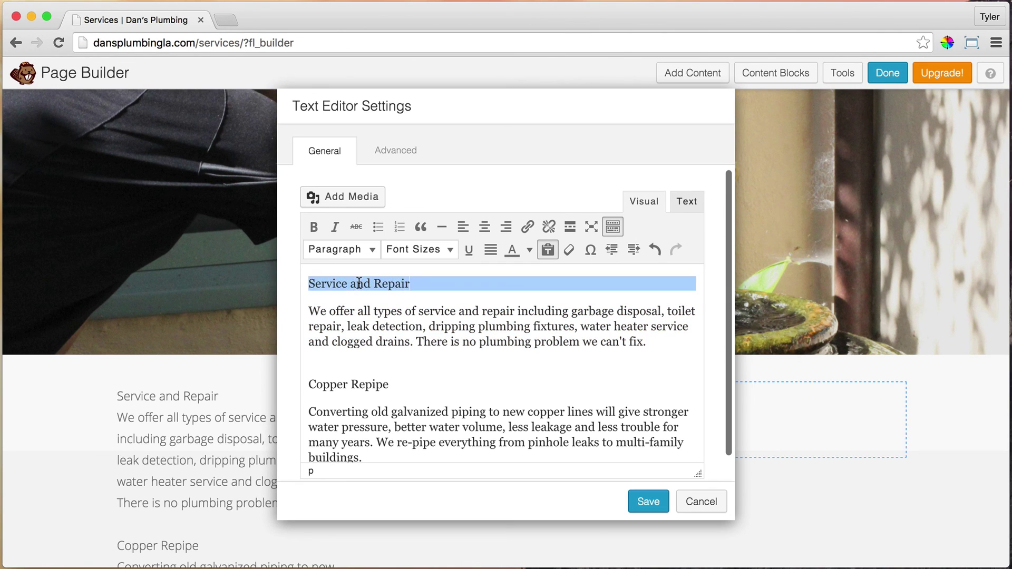
click(373, 251)
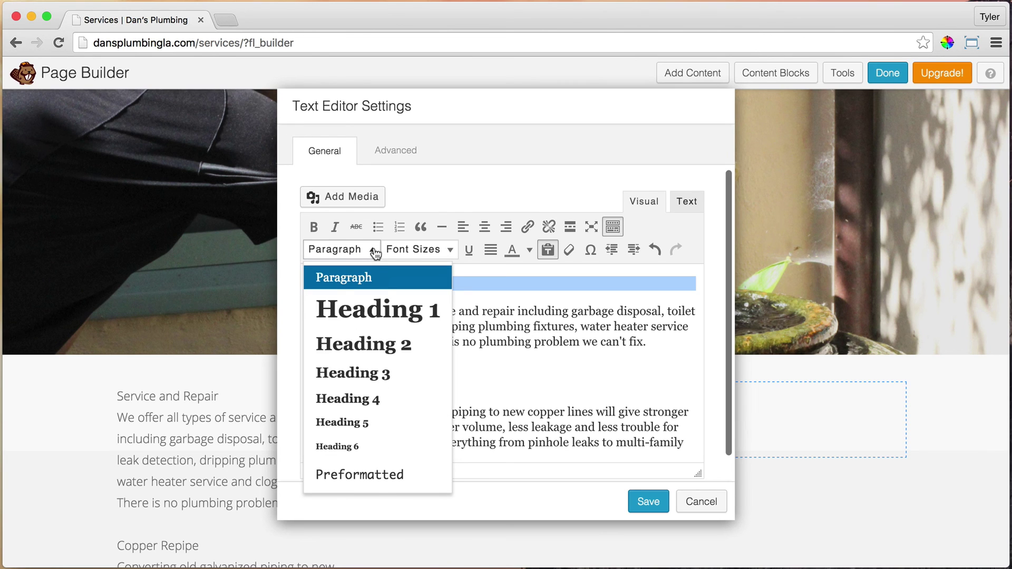
click(379, 375)
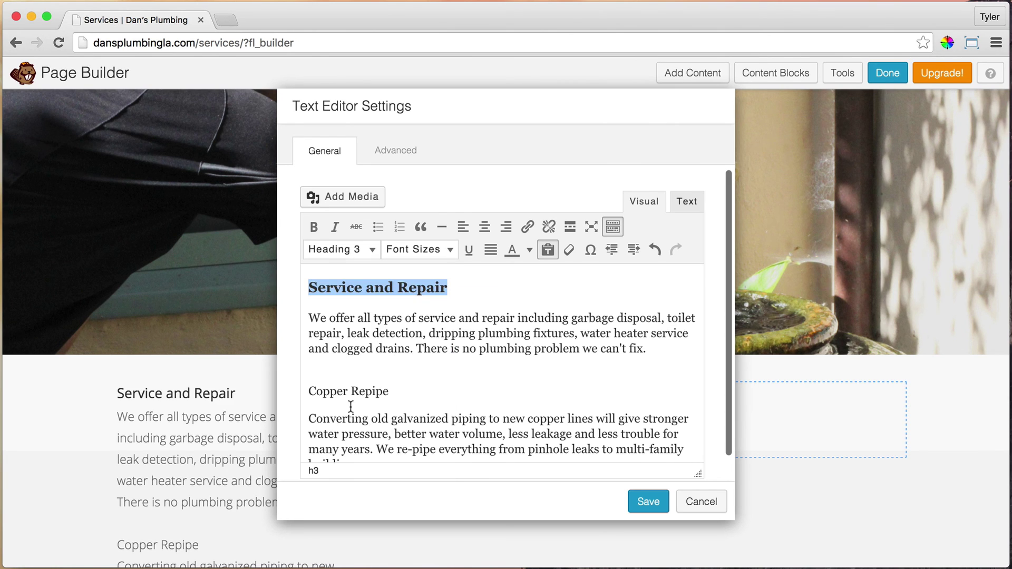
click(427, 333)
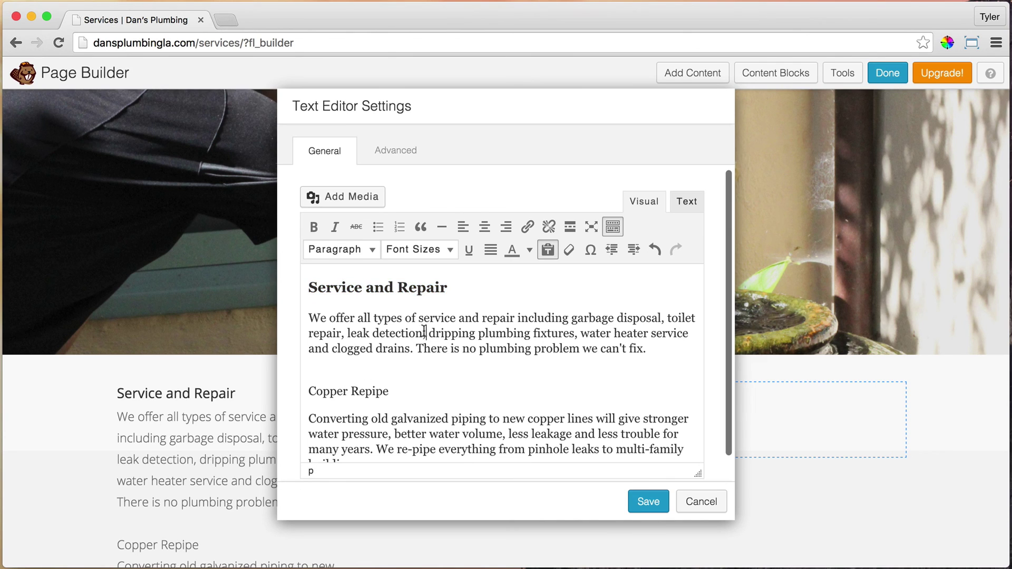
click(614, 228)
click(613, 228)
click(614, 228)
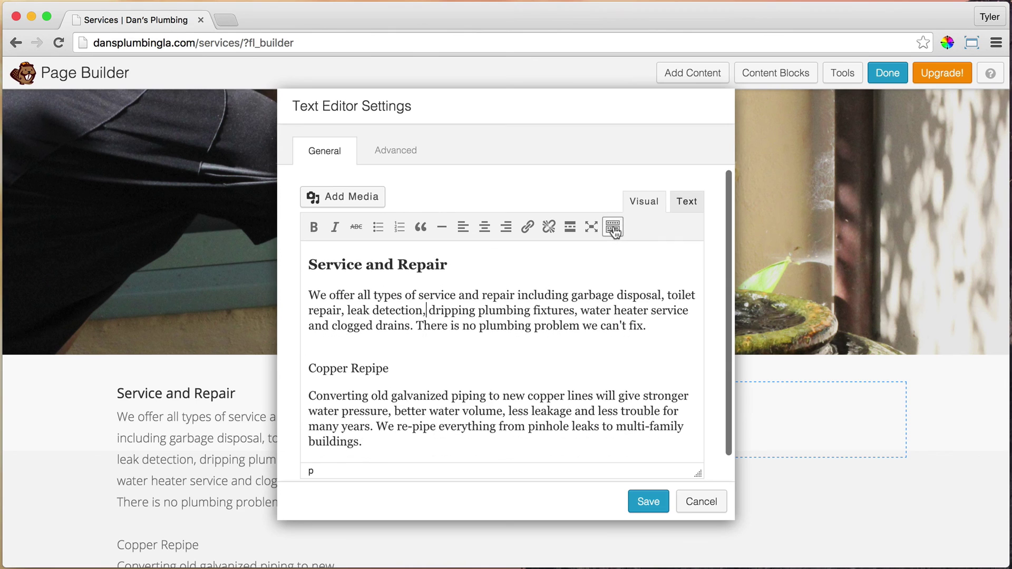
click(614, 228)
click(613, 228)
click(614, 228)
click(614, 228)
click(613, 228)
Step: Make Copper Repipe, Drain Line Installation & Repair, and Sewer Camera & Pipe Installation Heading 3
triple_click(359, 393)
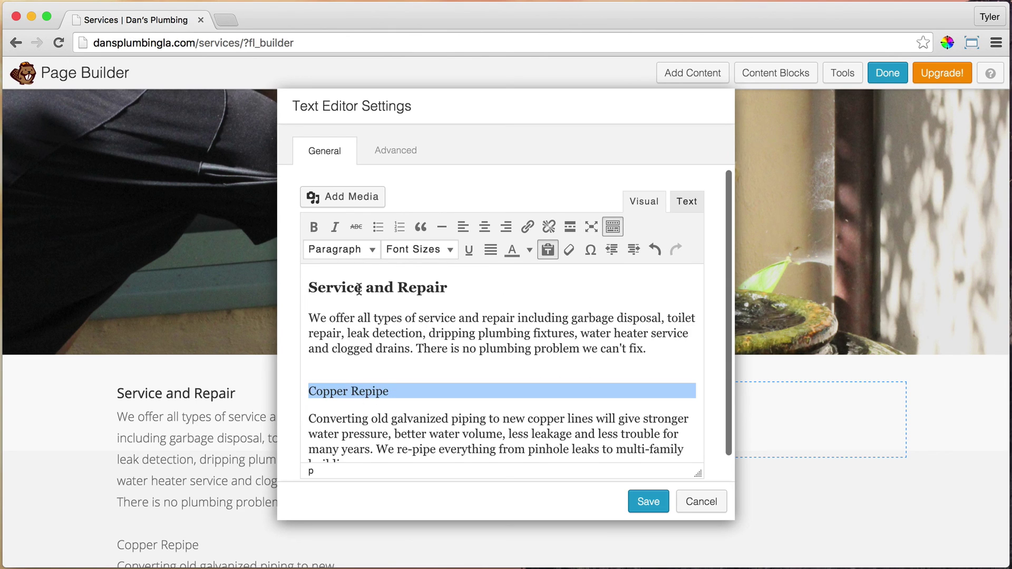
click(368, 250)
click(387, 375)
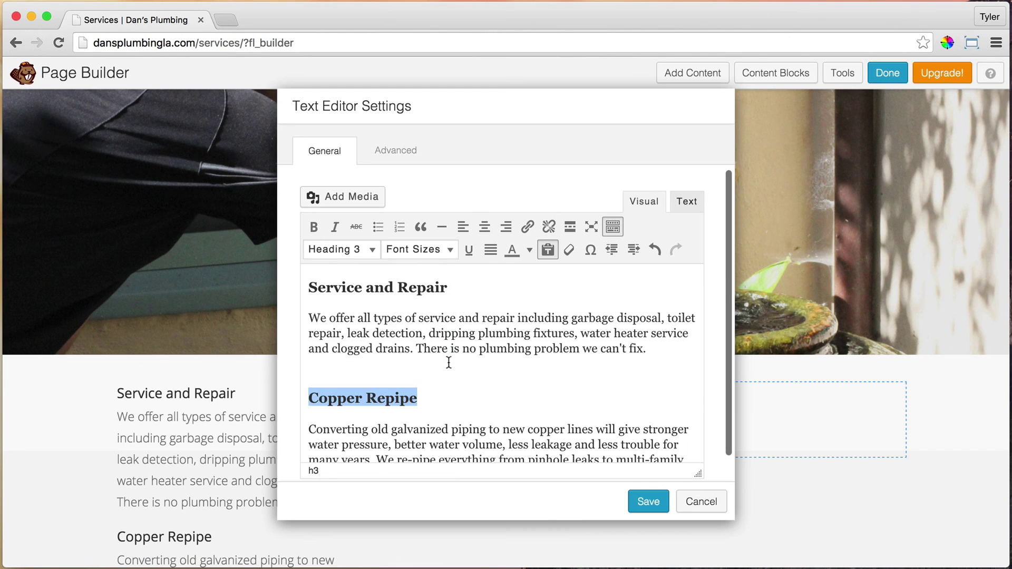
scroll(449, 363, down, 3)
triple_click(376, 392)
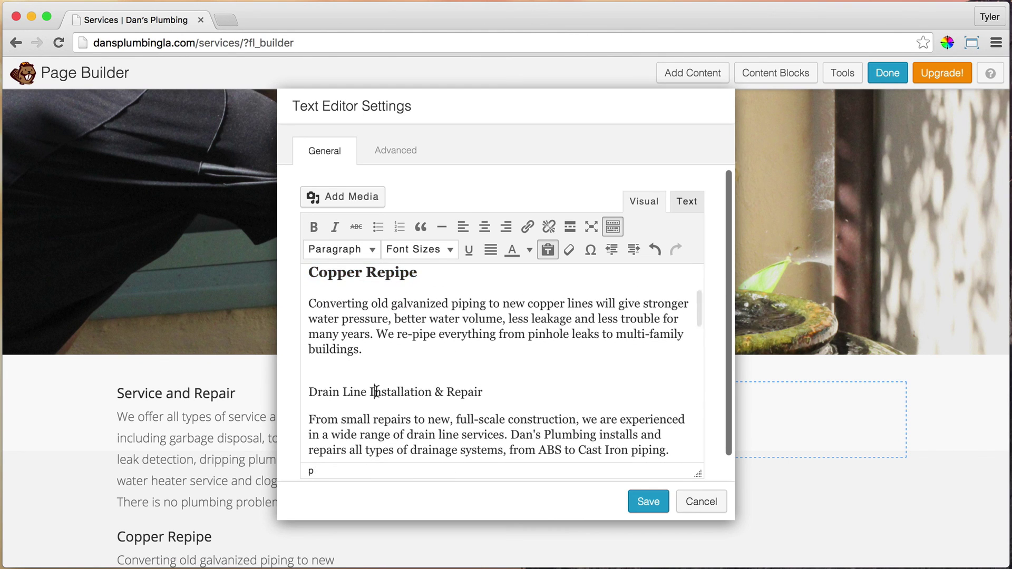
click(366, 255)
click(375, 375)
scroll(442, 363, down, 3)
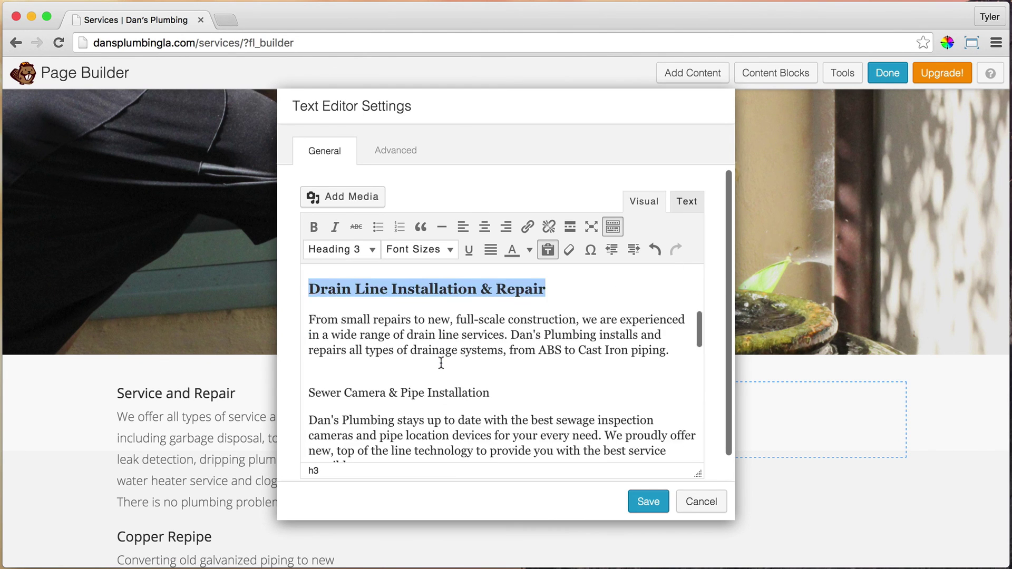
triple_click(375, 395)
click(348, 250)
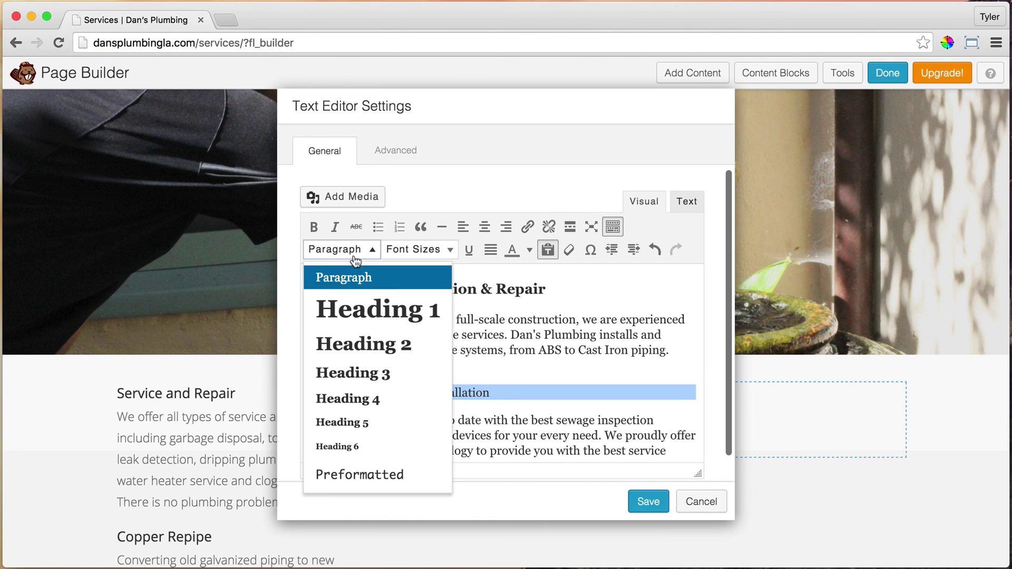
click(393, 373)
Step: Make the Remodels, Water Heaters and Drain Clearing titles Heading 3
scroll(446, 364, down, 3)
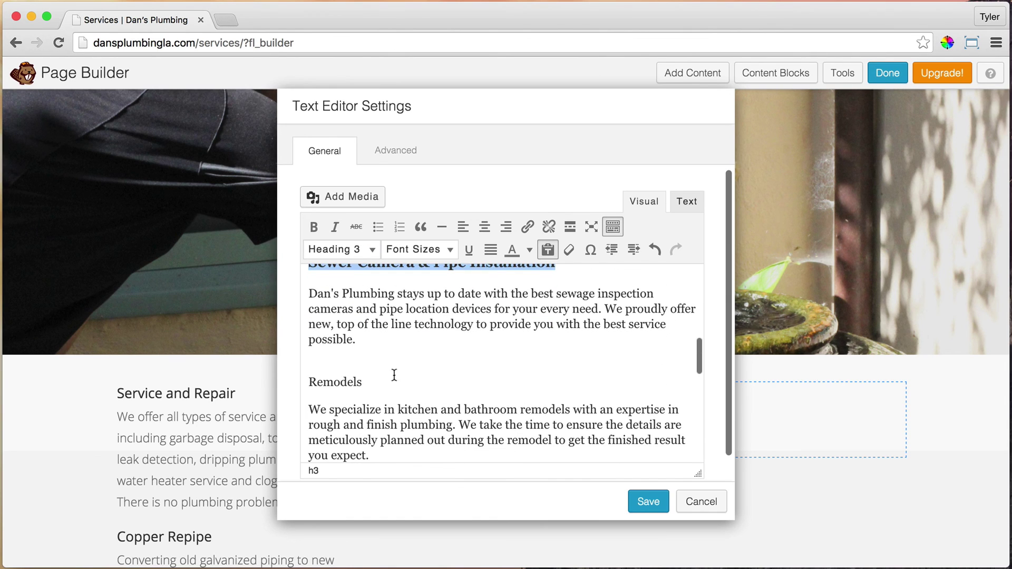
triple_click(349, 381)
click(358, 250)
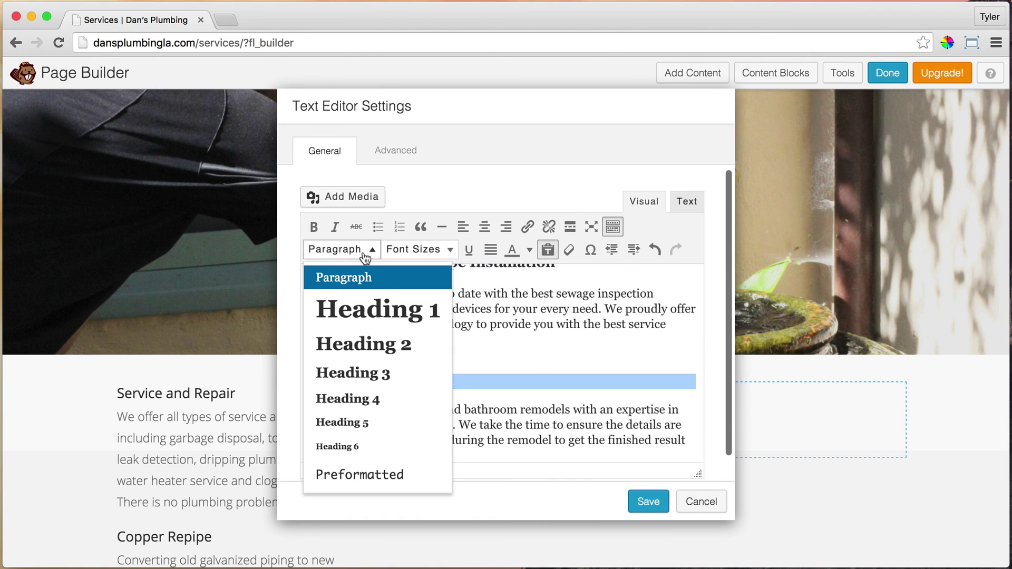
click(378, 371)
scroll(396, 359, down, 2)
scroll(396, 359, down, 5)
triple_click(357, 327)
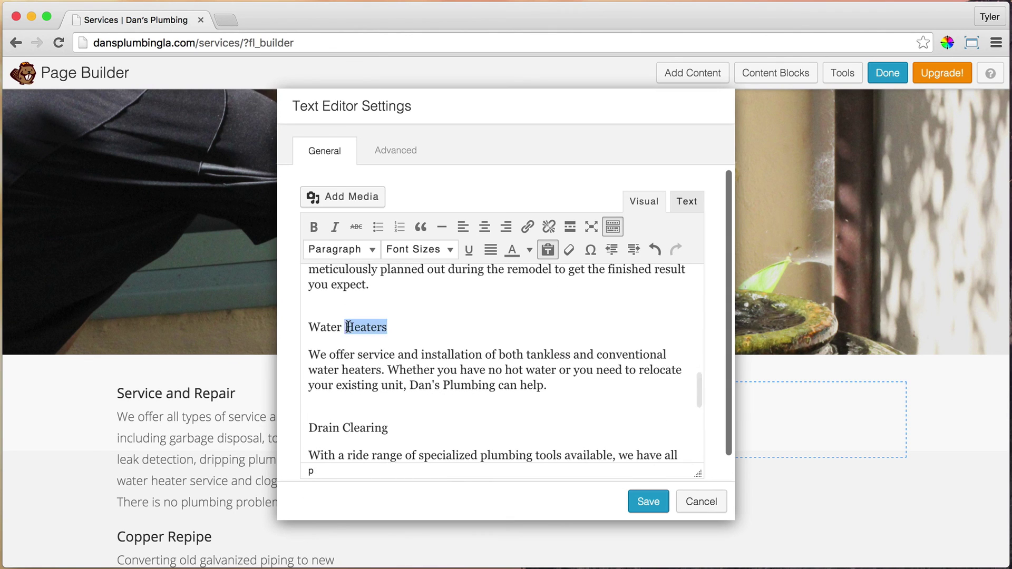
click(348, 250)
click(378, 372)
scroll(362, 327, down, 5)
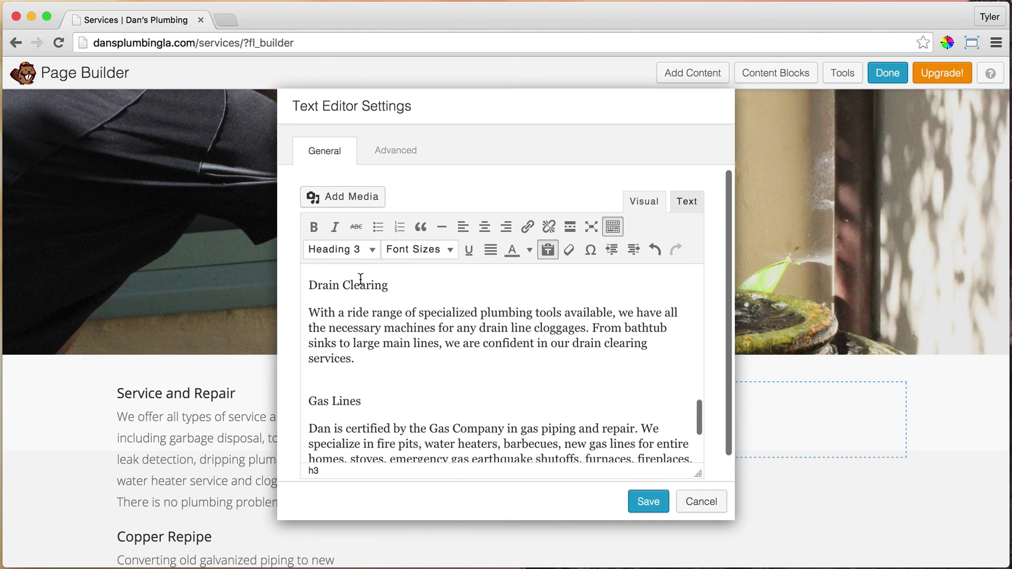
triple_click(354, 285)
click(362, 252)
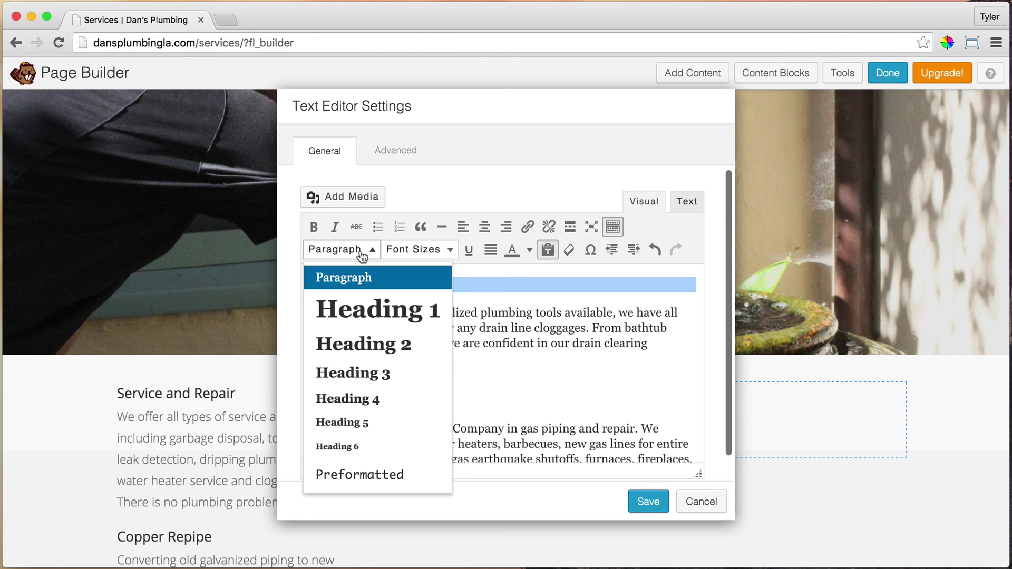
click(375, 374)
Step: Make the Gas Lines and Sprinklers titles Heading 3
scroll(411, 362, down, 3)
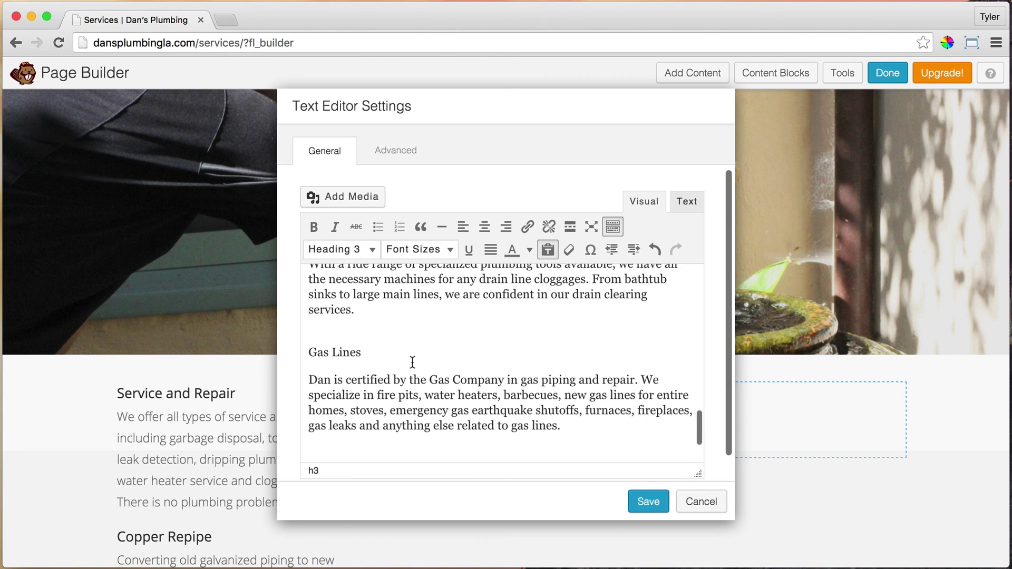
double_click(342, 352)
triple_click(341, 352)
click(369, 248)
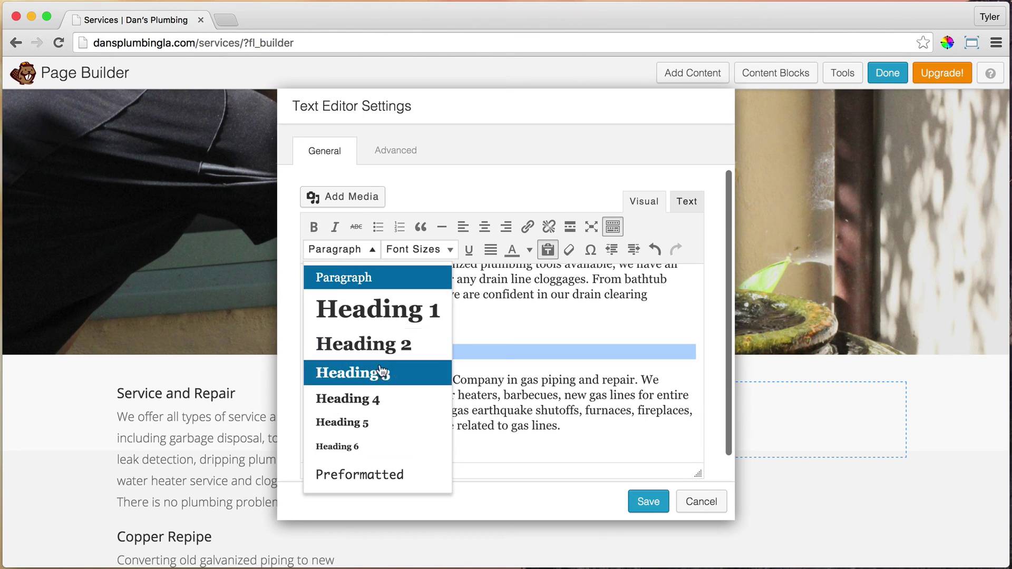
click(383, 372)
scroll(382, 375, down, 5)
triple_click(335, 353)
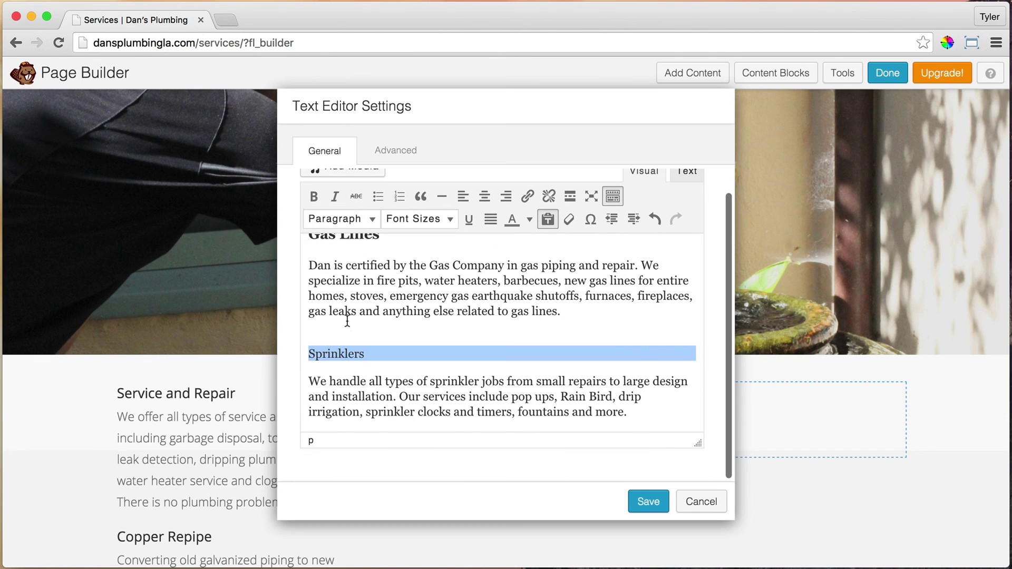
click(367, 224)
click(388, 343)
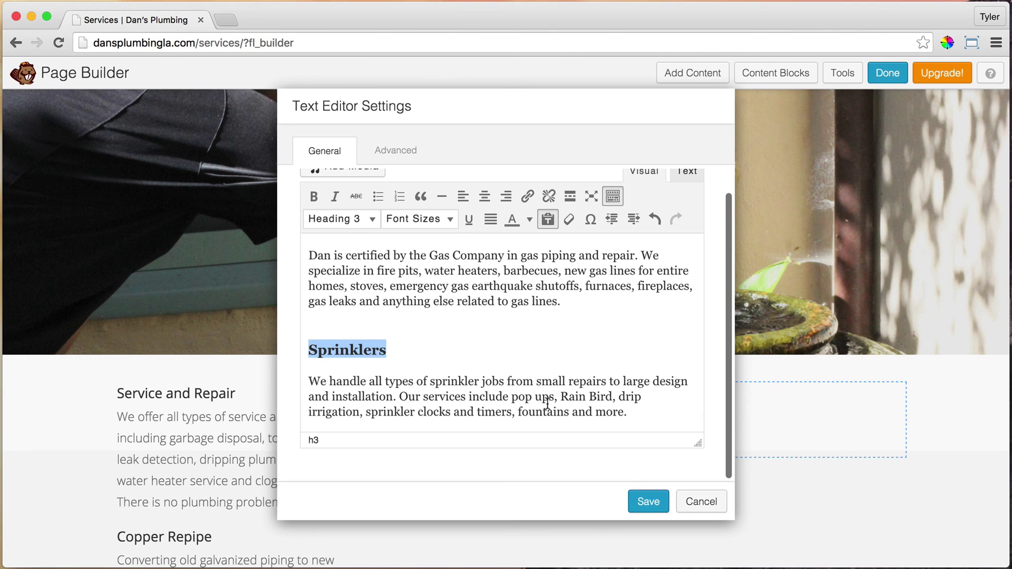
click(650, 416)
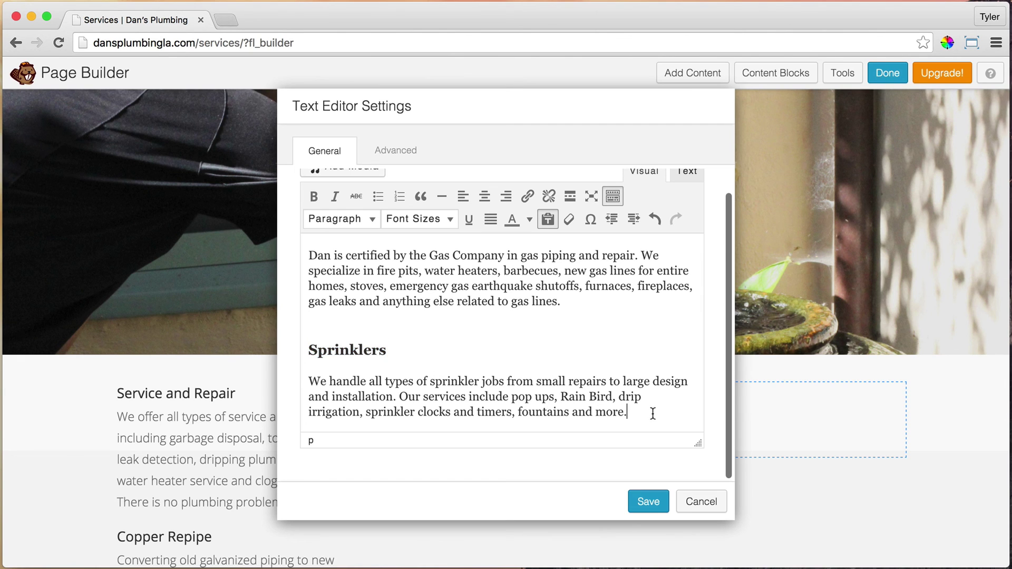
Step: Cut everything from Copper Repipe onward, leaving only Service and Repair in the first column, and save
drag(634, 412, 303, 374)
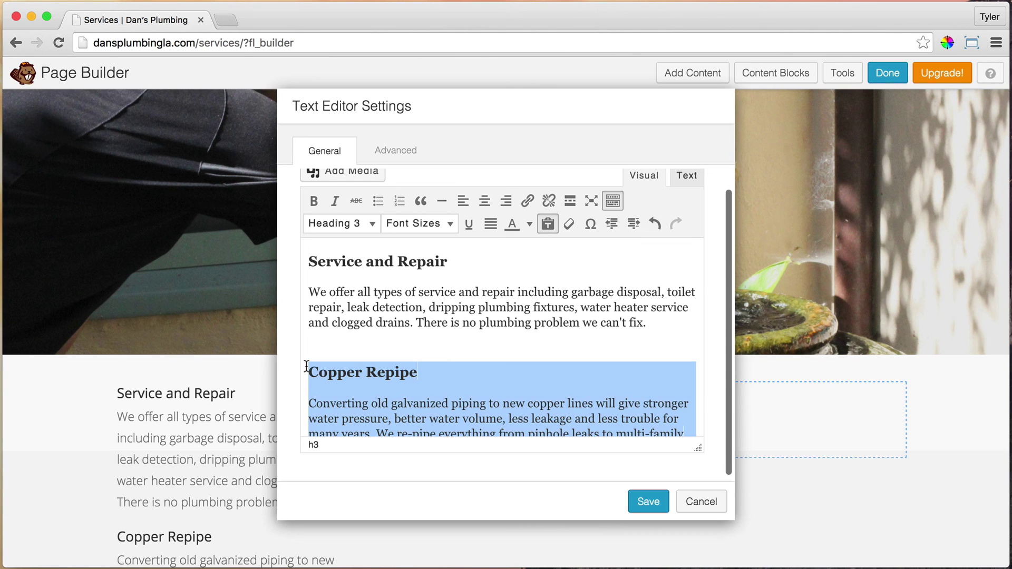
right_click(378, 369)
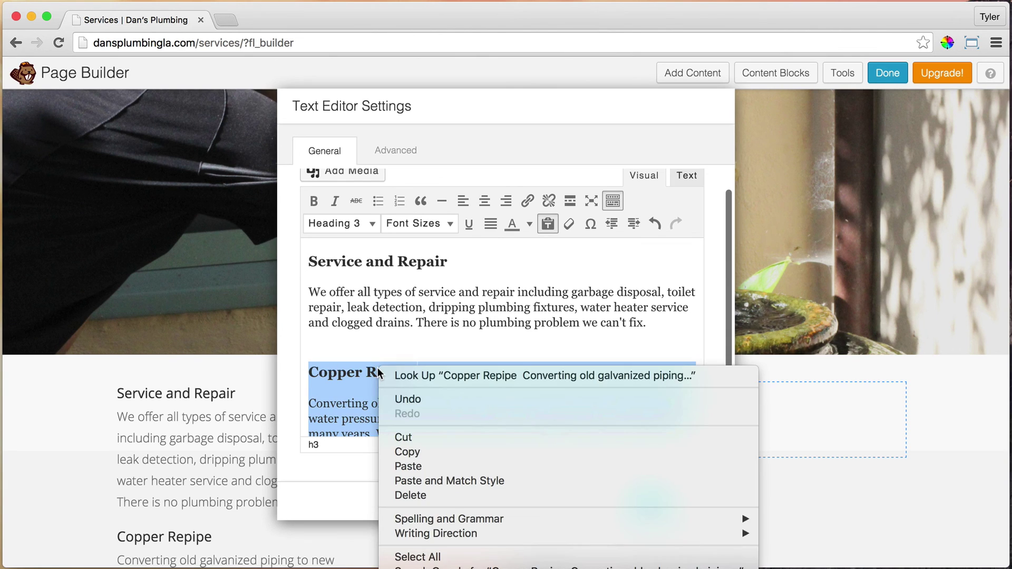
click(401, 438)
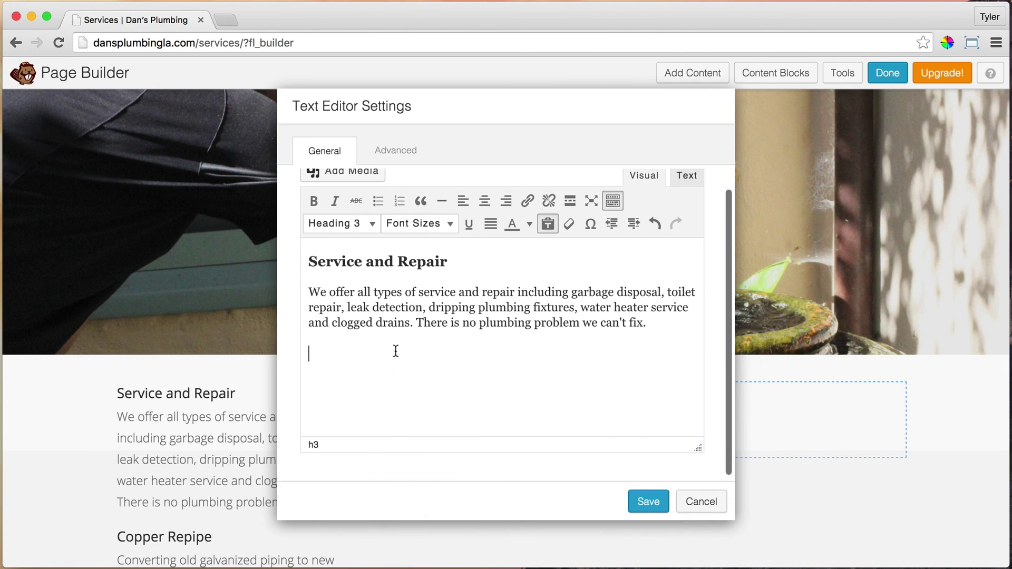
key(BackSpace)
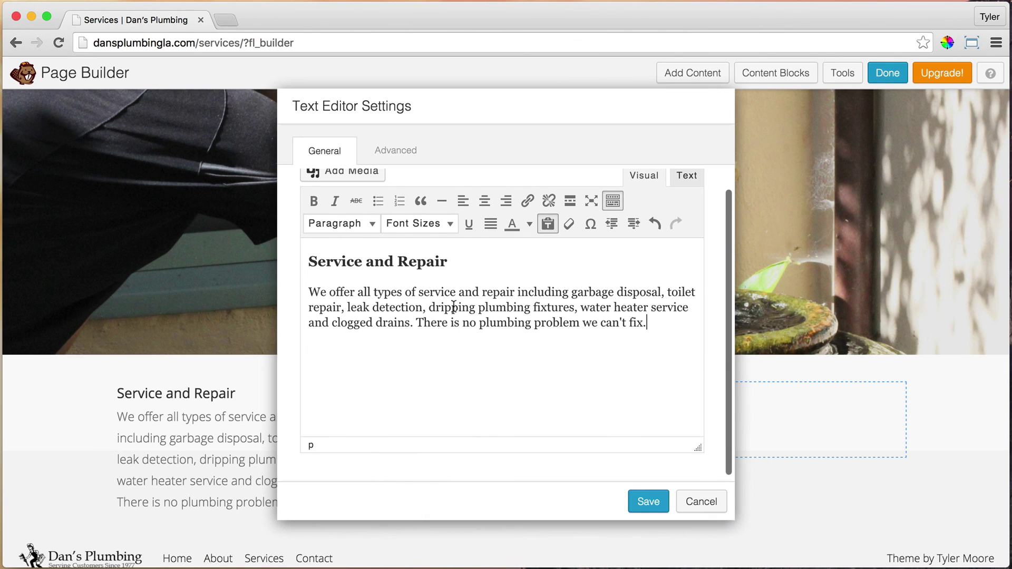
click(642, 502)
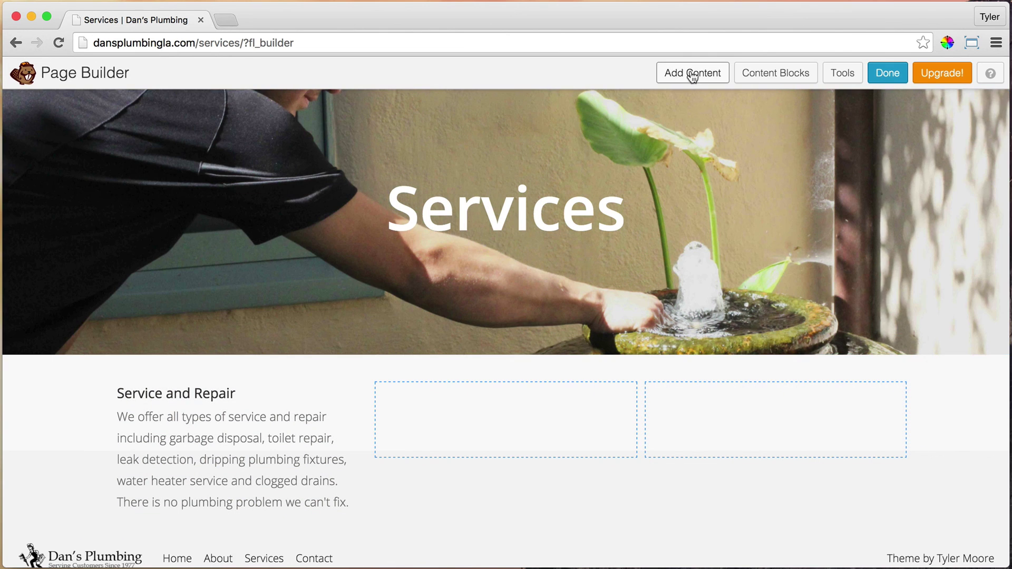
Step: Add a Text Editor to the middle column, paste the cut services, keep only Copper Repipe, and save
click(693, 73)
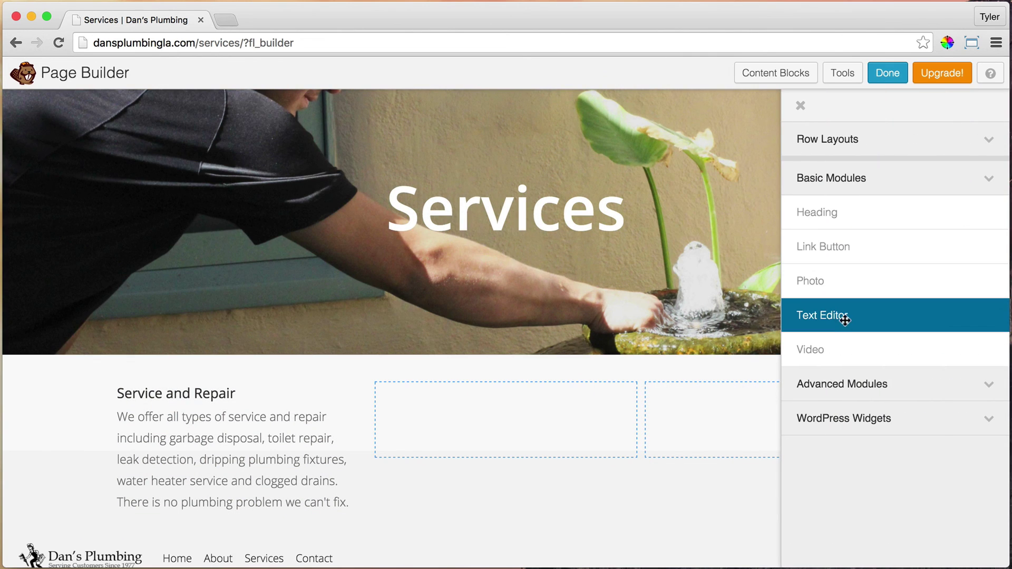
drag(843, 315, 509, 450)
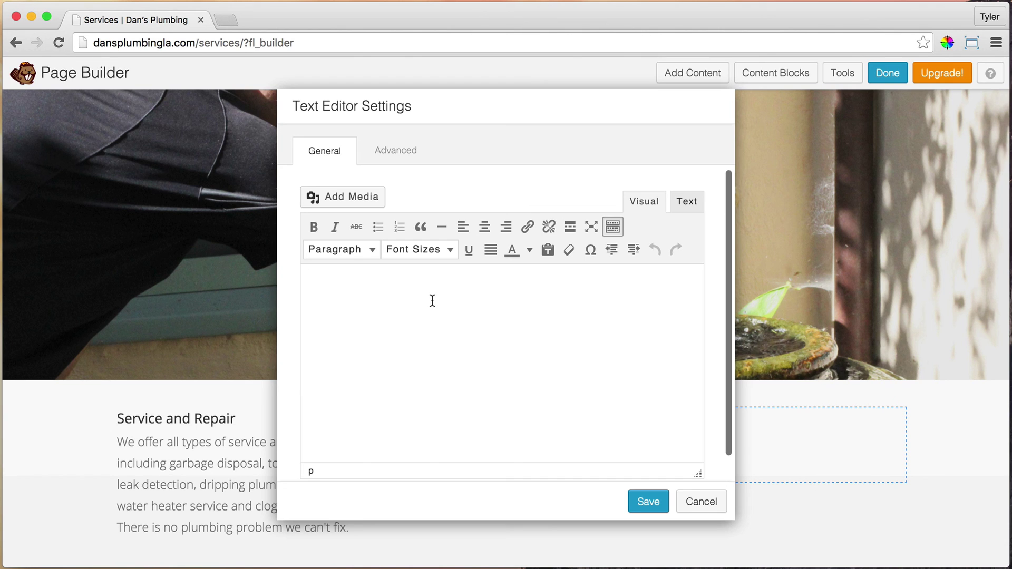
key(super+v)
scroll(527, 327, down, 2)
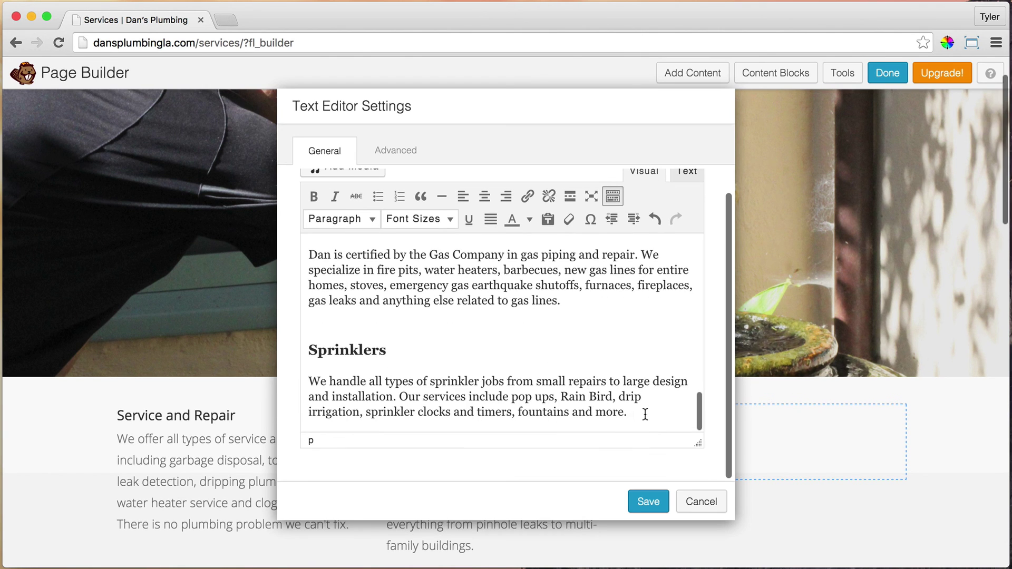
drag(615, 416, 239, 121)
drag(311, 237, 300, 385)
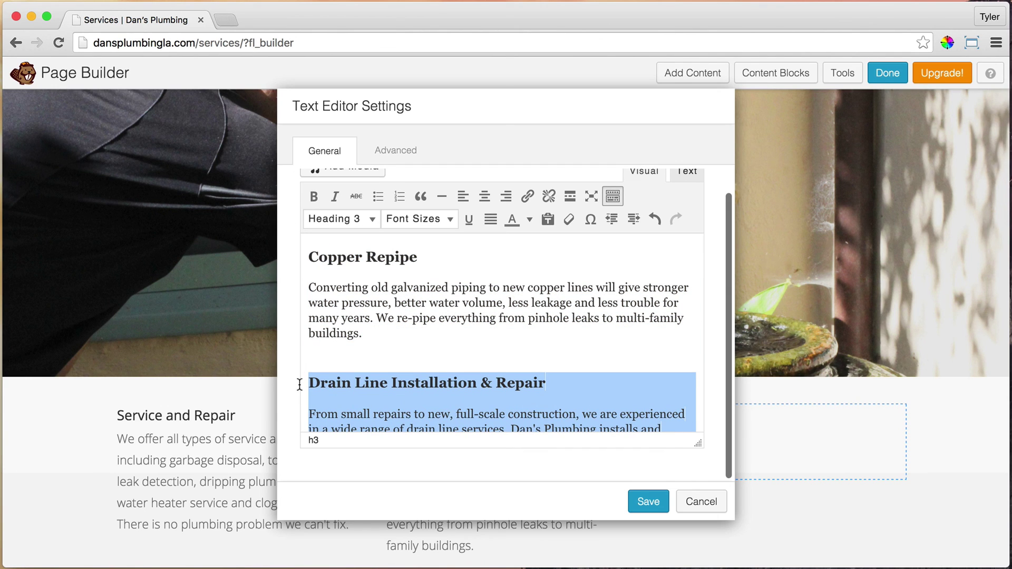
key(BackSpace)
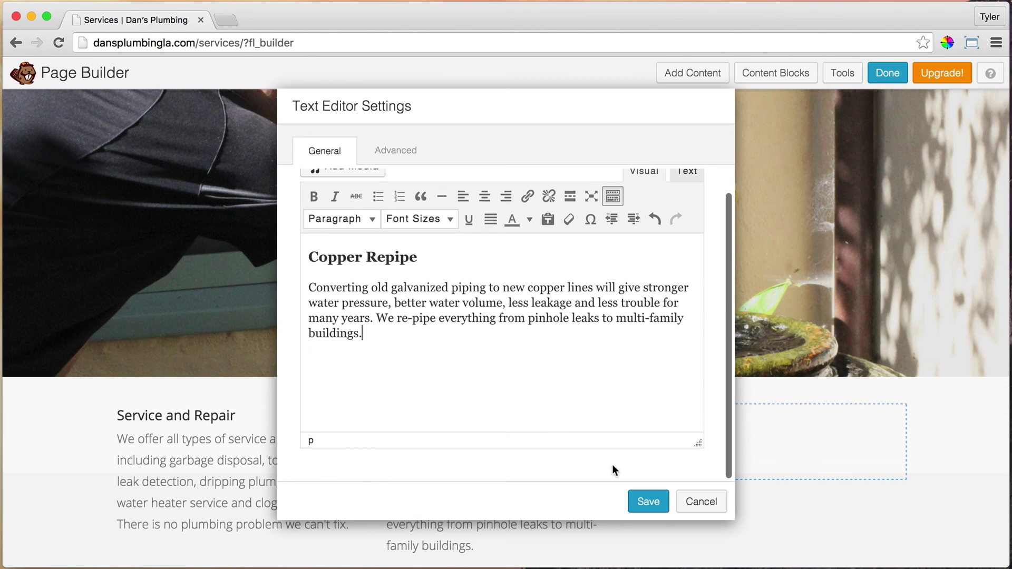
click(647, 503)
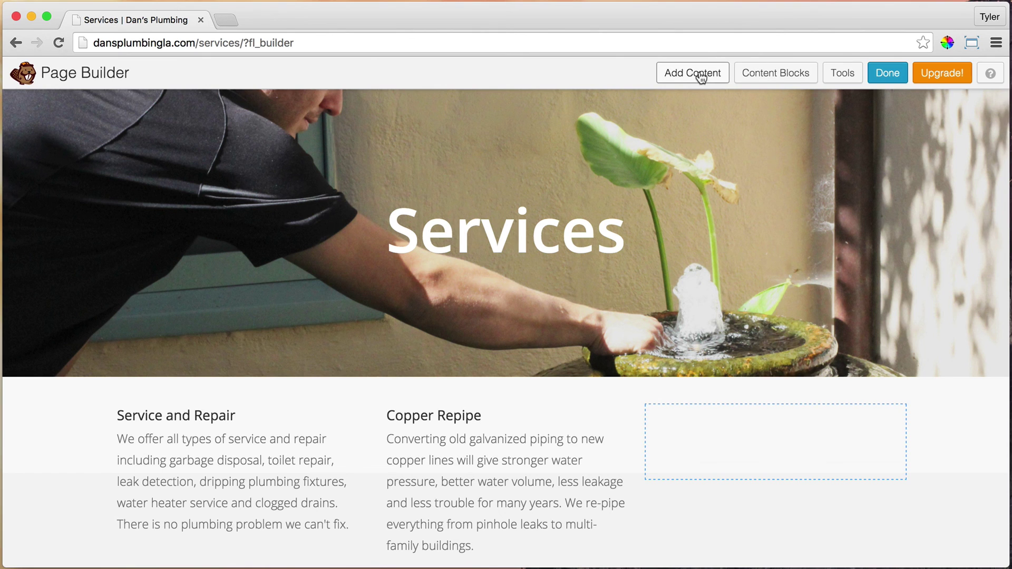
Step: Add a Text Editor to the third column, paste the services, and delete everything after Drain Line Installation & Repair
click(703, 75)
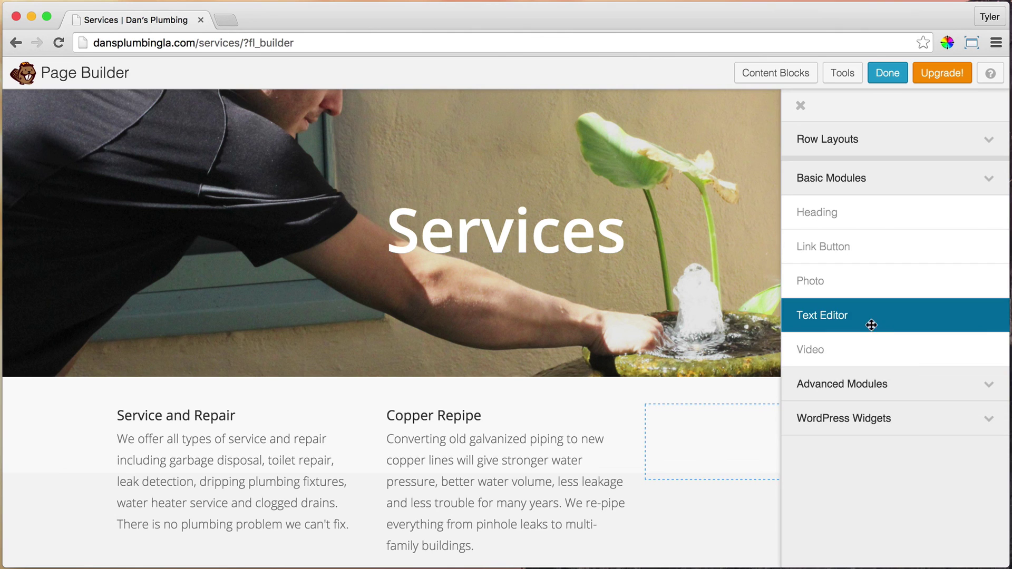
drag(872, 325, 724, 479)
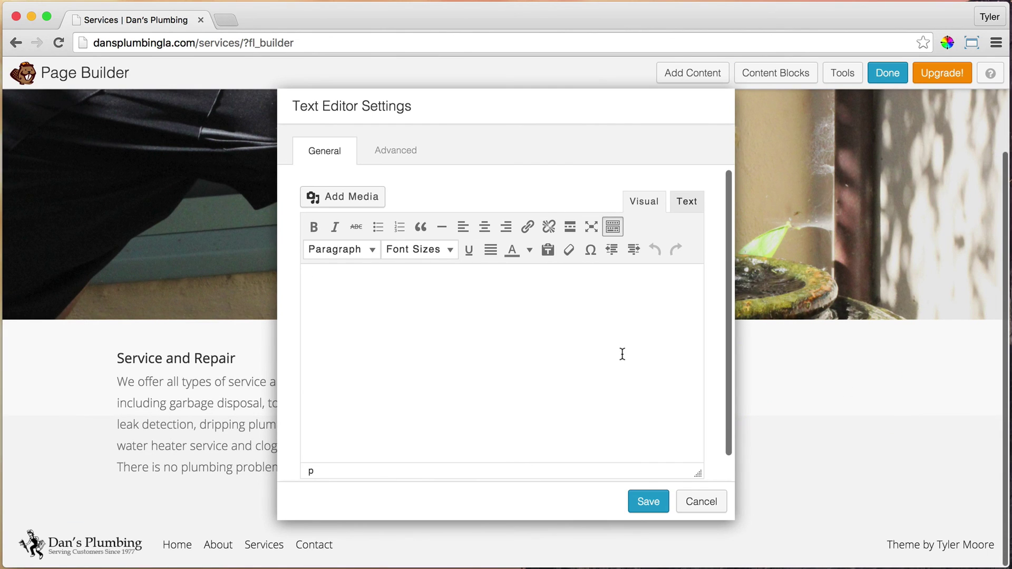
key(super+v)
scroll(608, 414, down, 1)
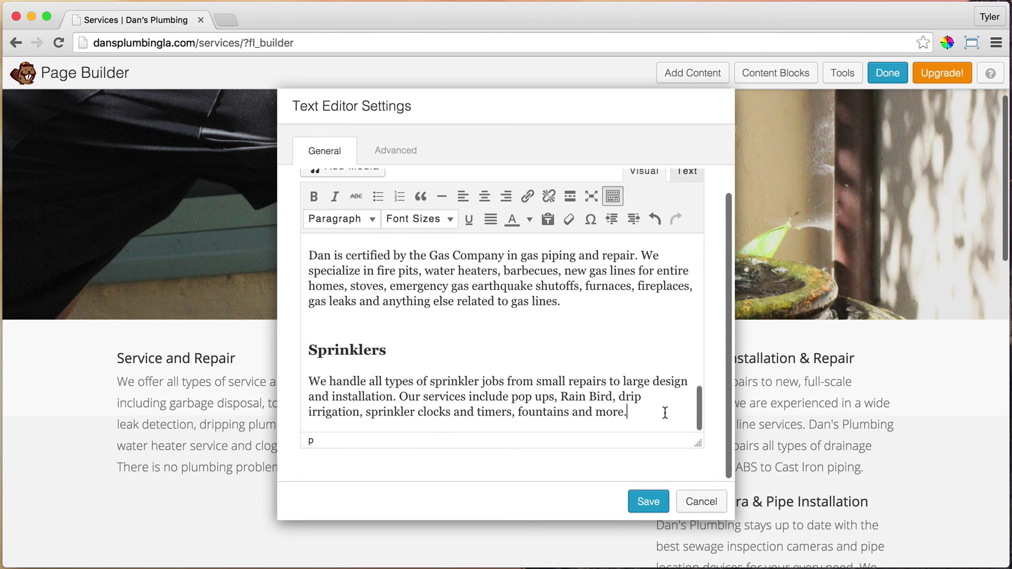
drag(649, 412, 302, 364)
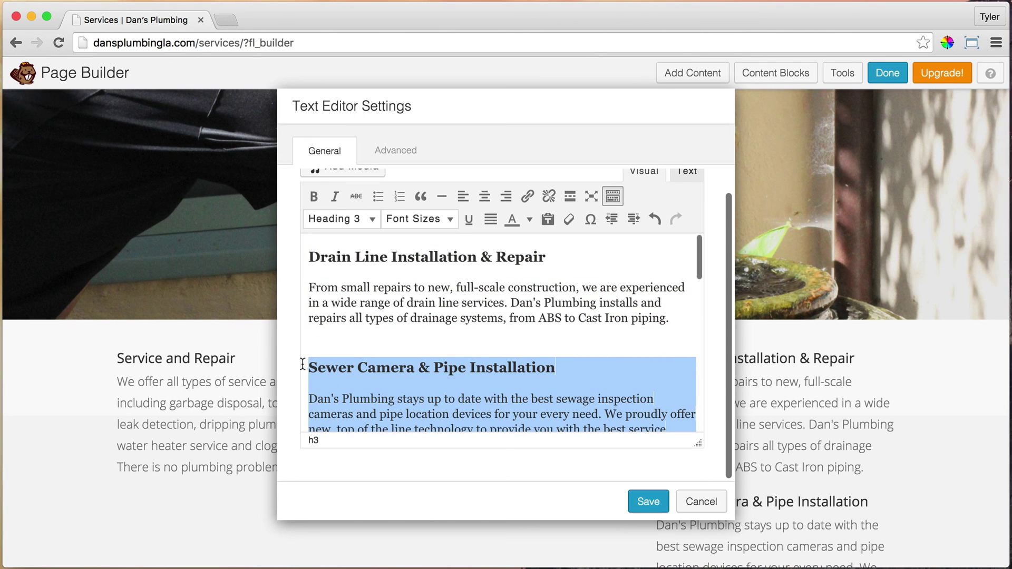
key(BackSpace)
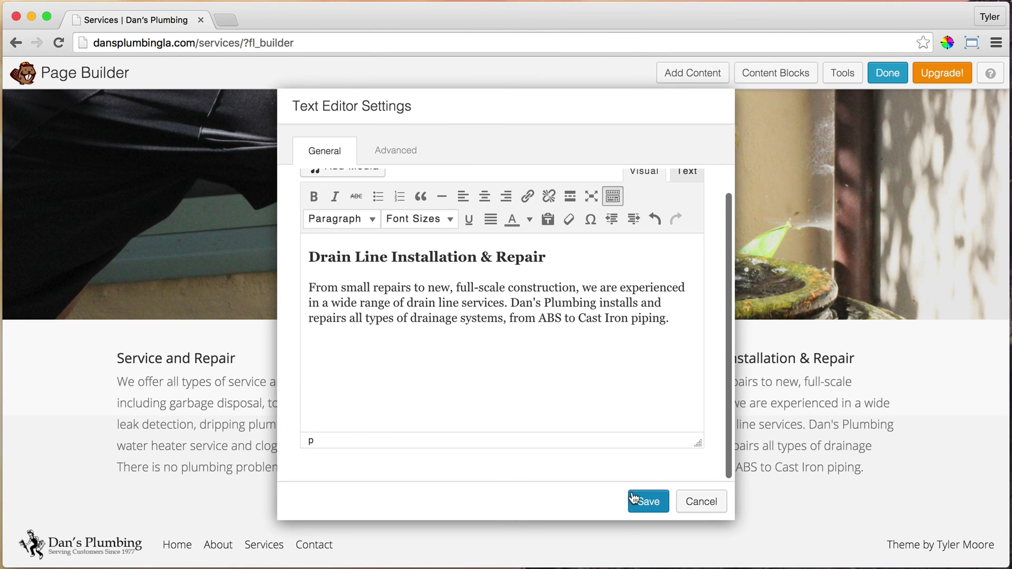
Step: Save the Drain Line module, then duplicate the services row twice to make three identical rows
click(648, 501)
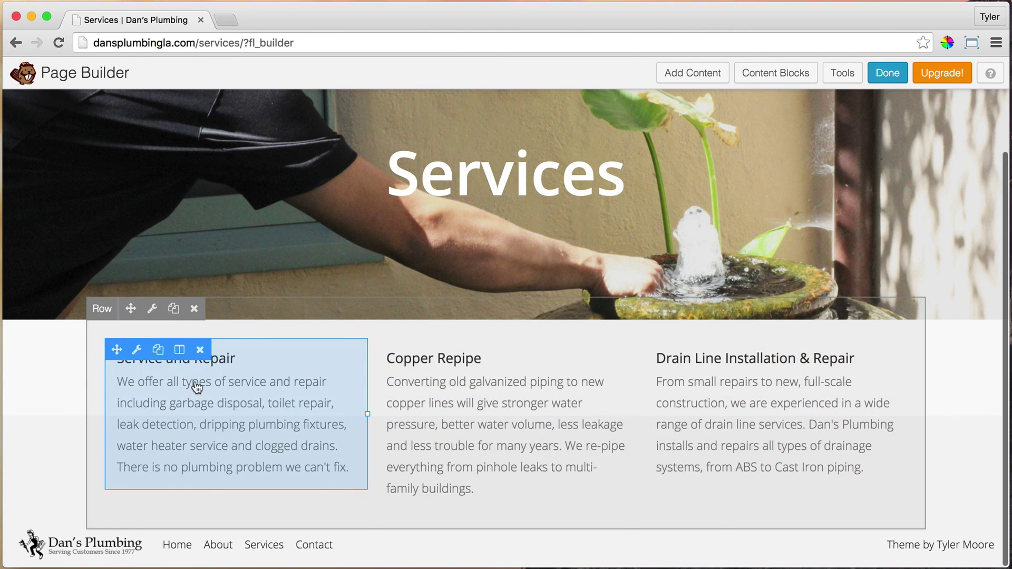
click(175, 308)
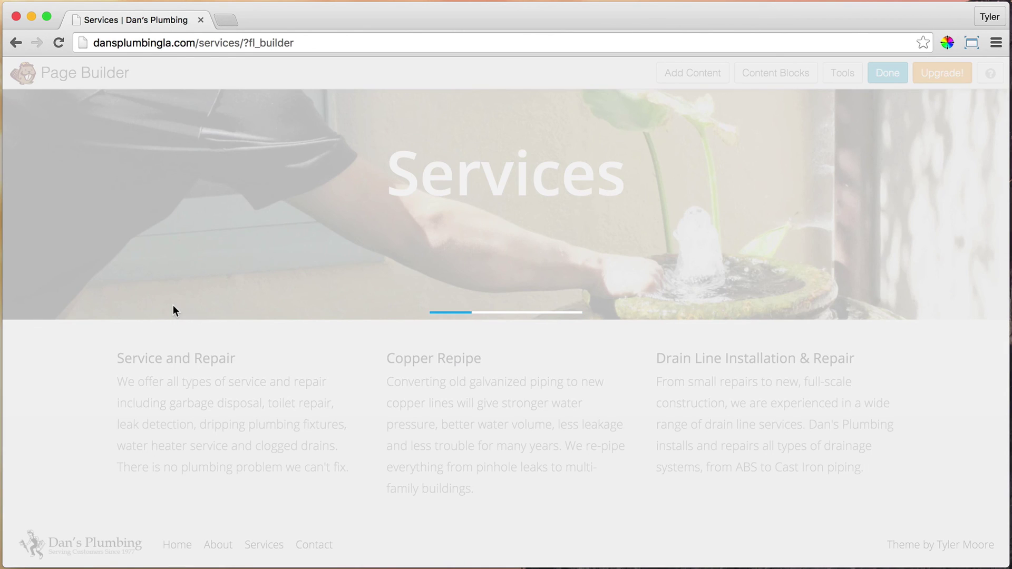
scroll(203, 312, down, 5)
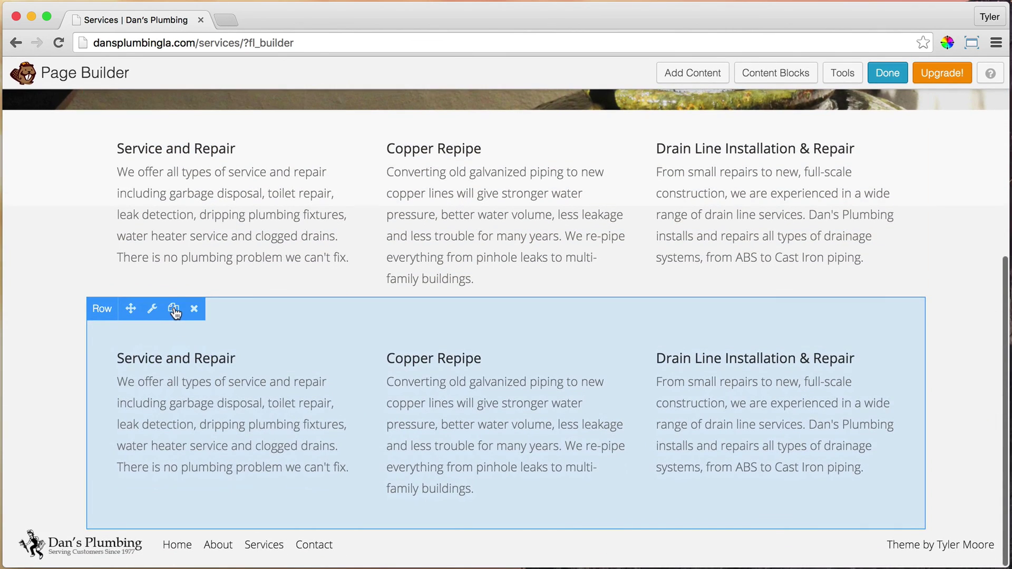
click(174, 309)
scroll(421, 267, down, 2)
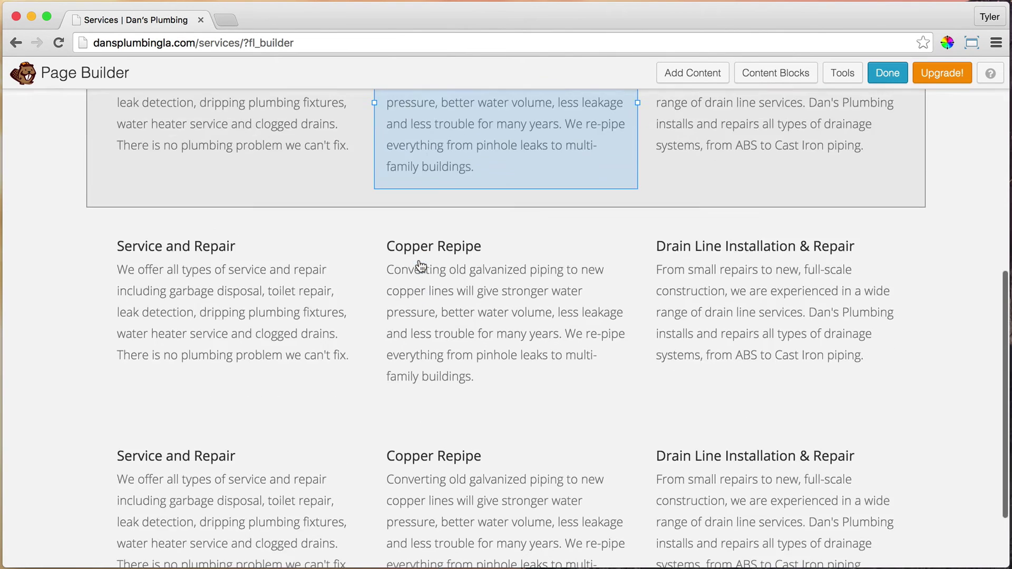
scroll(421, 266, down, 1)
Step: Replace the second row's first module text with only Sewer Camera & Pipe Installation and save
mouse_move(140, 242)
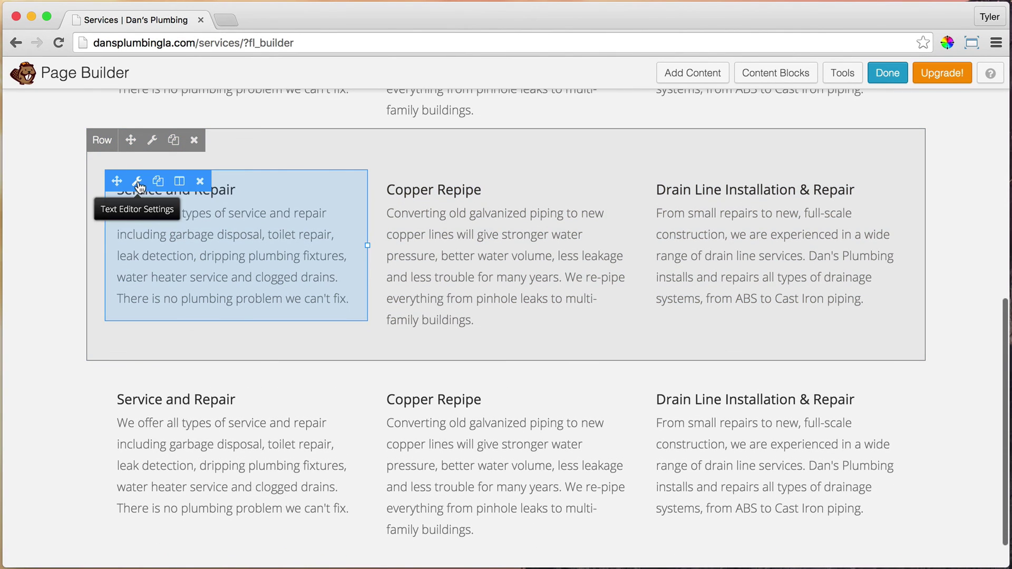
click(138, 183)
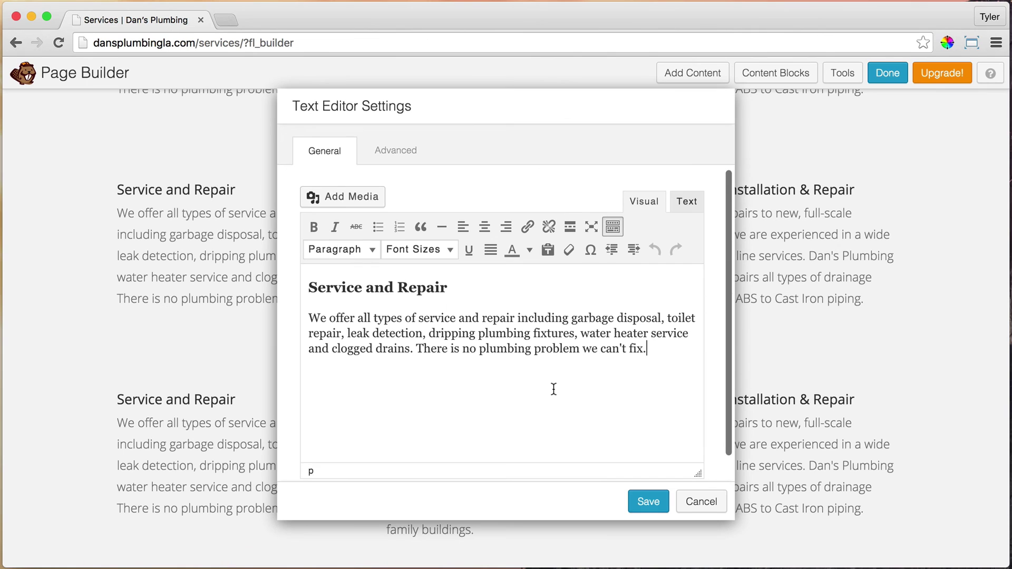
key(super+a)
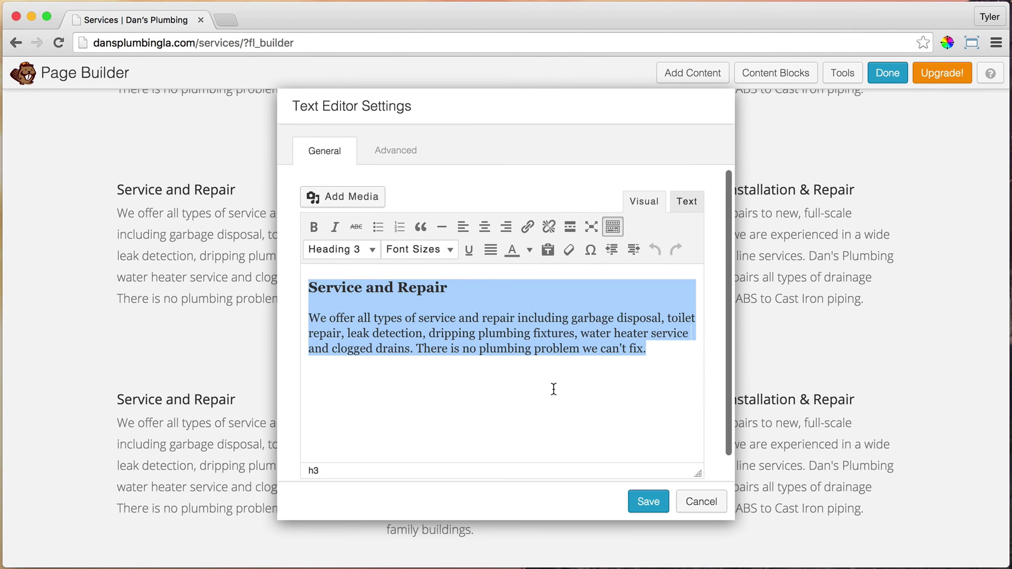
key(super+v)
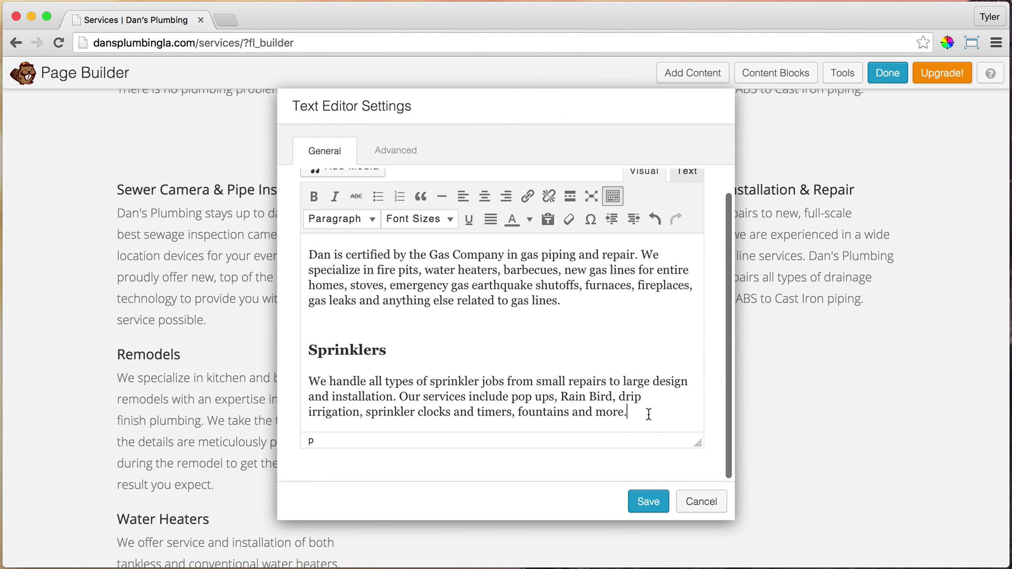
key(super+a)
drag(295, 131, 282, 376)
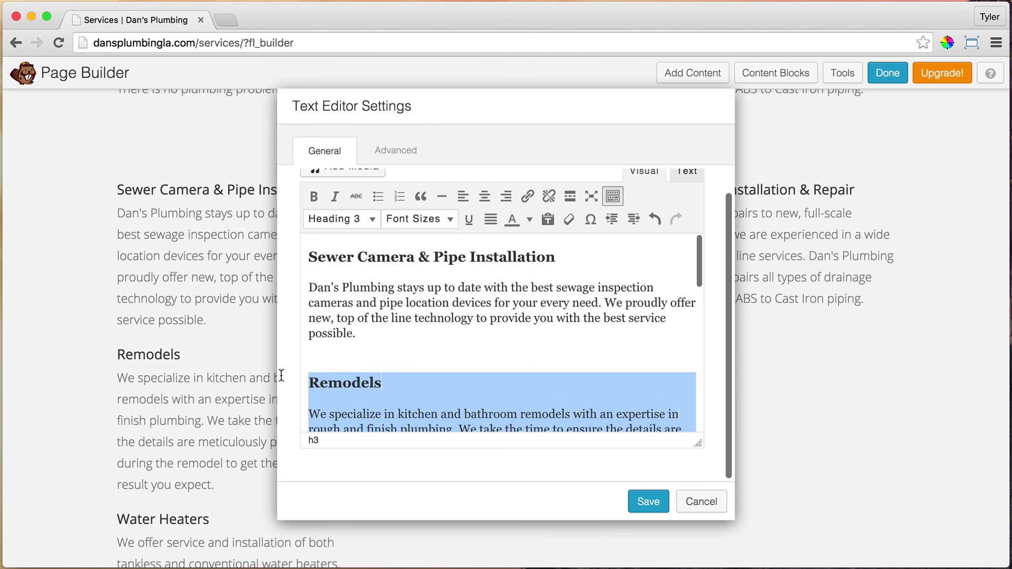
key(BackSpace)
key(BackSpace)
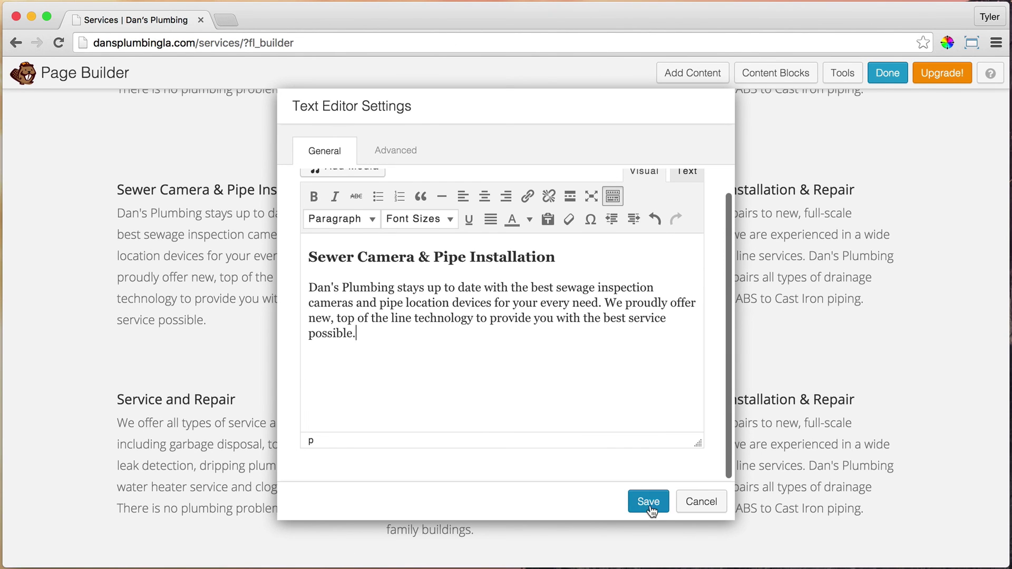
click(649, 503)
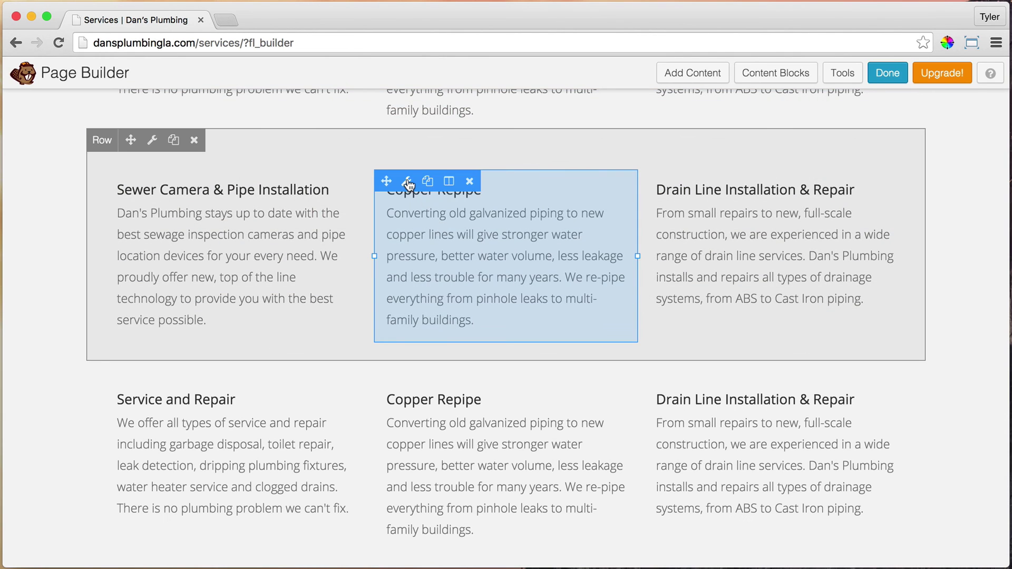
Step: Replace the second row's Copper Repipe module text with only the Remodels section and save
click(408, 182)
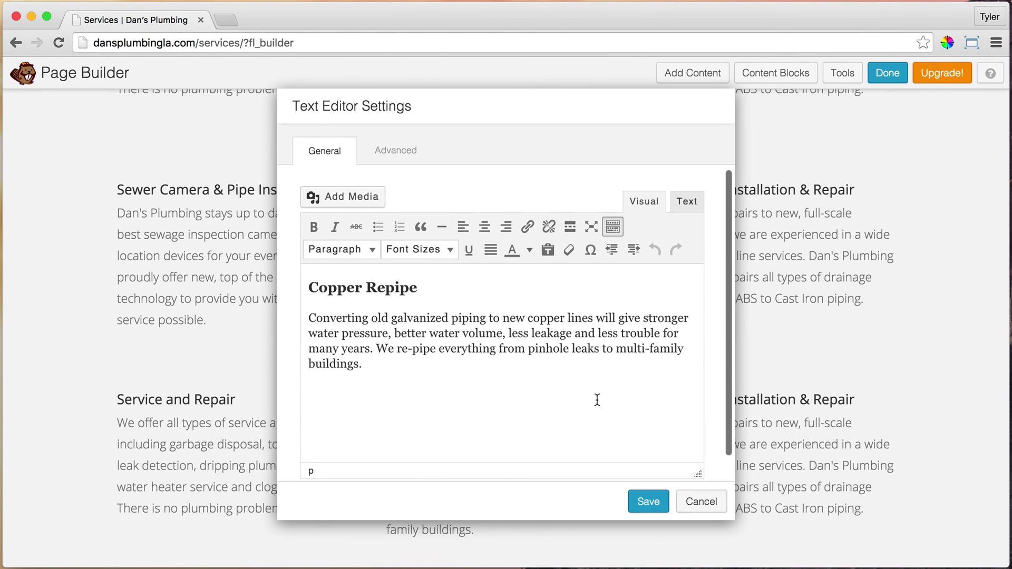
key(super+a)
key(BackSpace)
key(super+v)
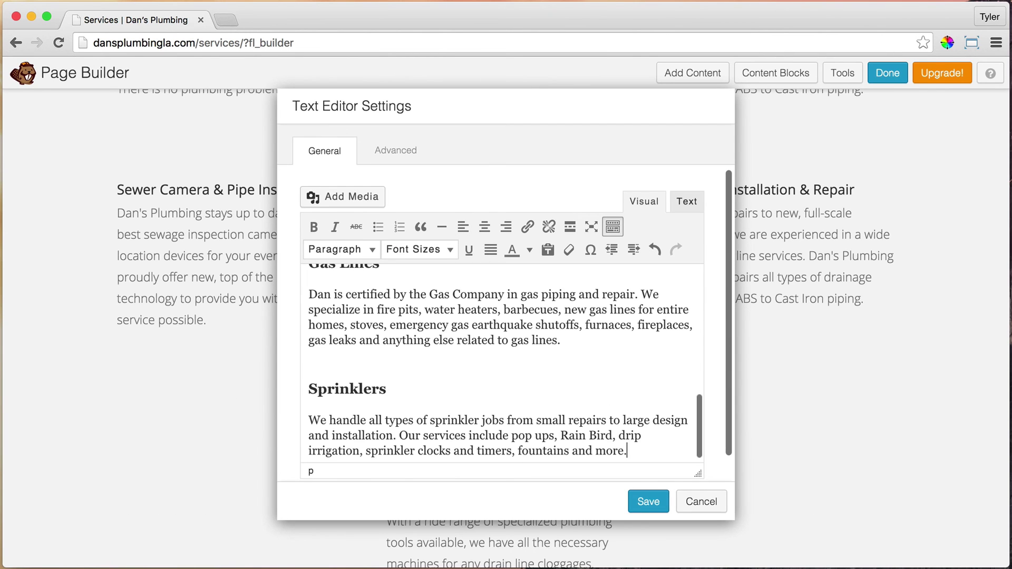
drag(639, 447, 306, 411)
key(BackSpace)
key(BackSpace)
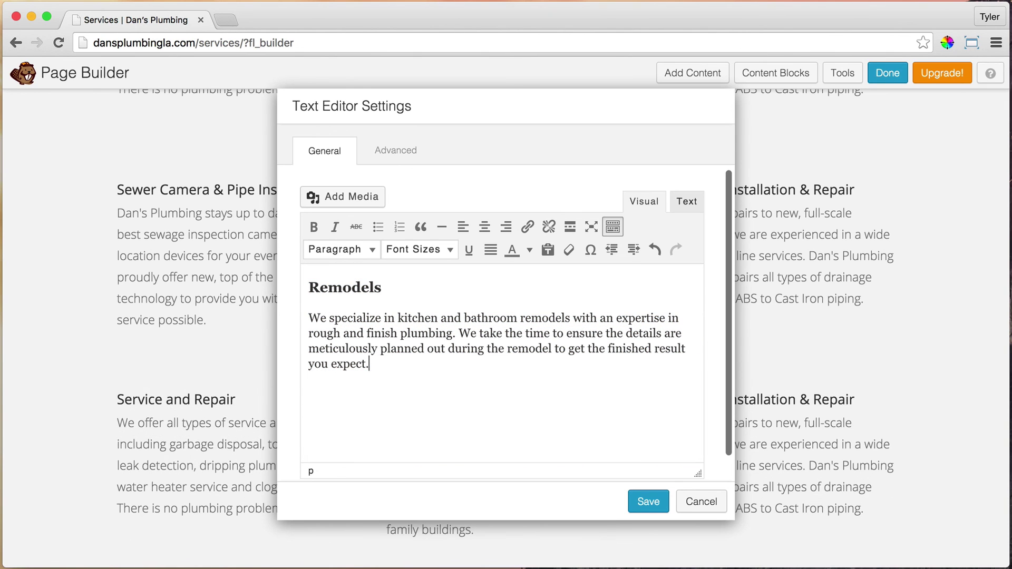
click(648, 501)
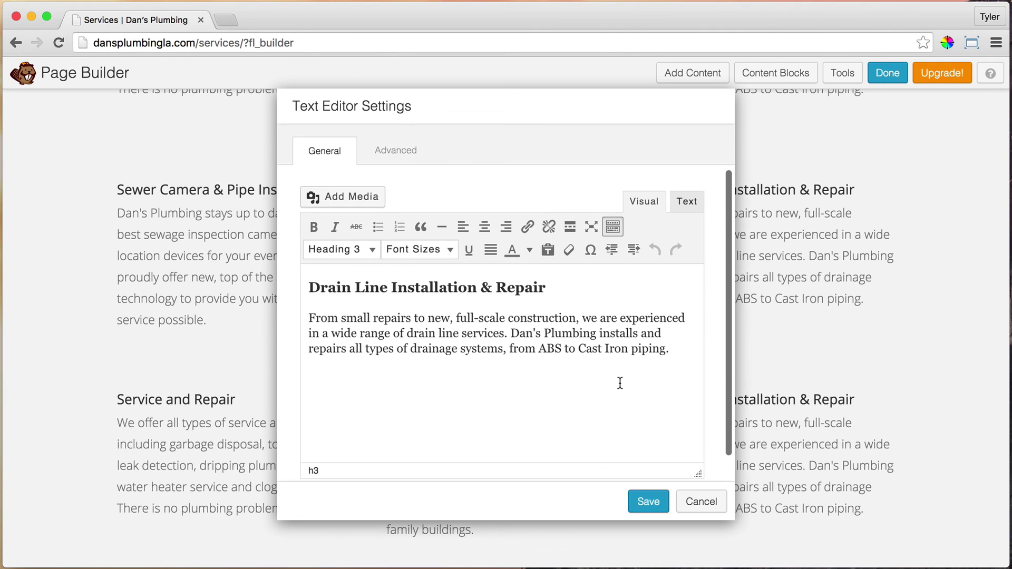
Step: Replace the second row's Drain Line module text with only the Water Heaters section and save
click(620, 383)
key(super+a)
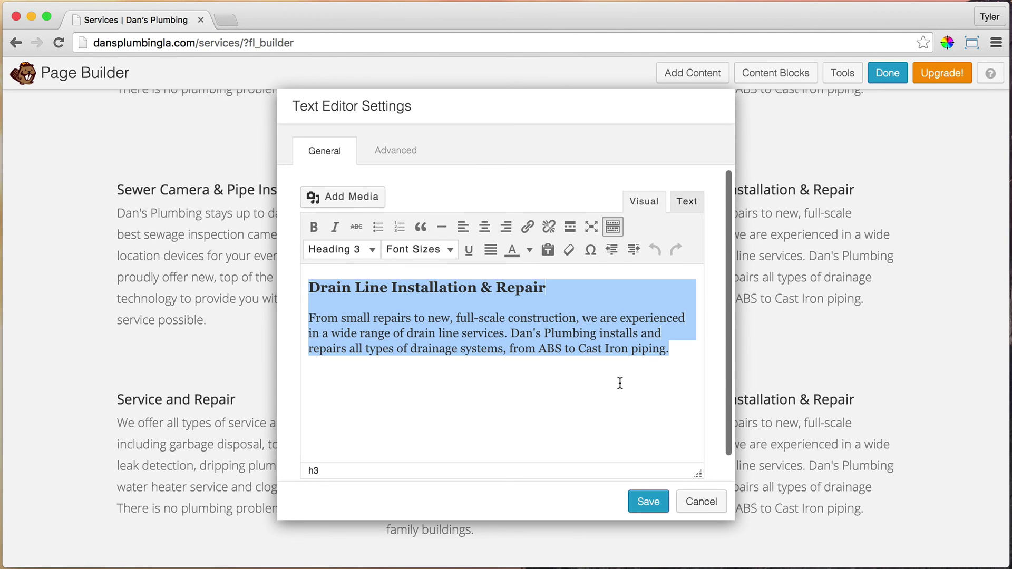
key(BackSpace)
key(super+v)
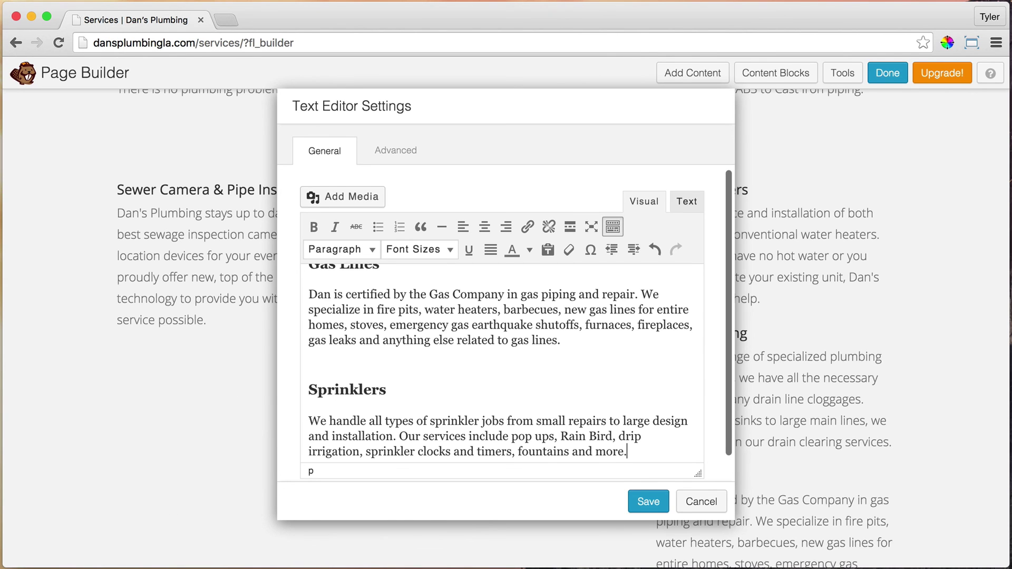
drag(637, 455, 310, 398)
key(ctrl+c)
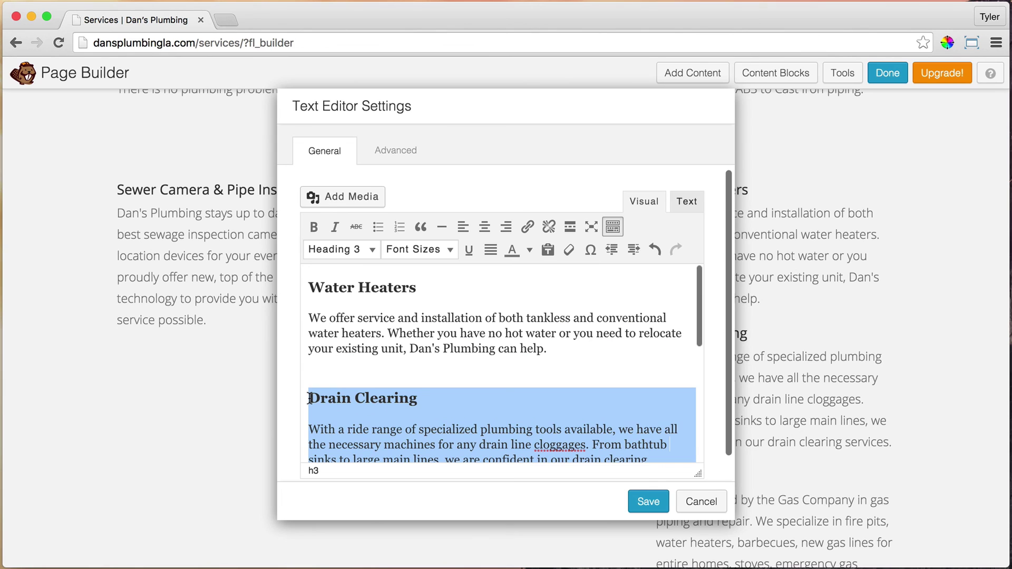
key(BackSpace)
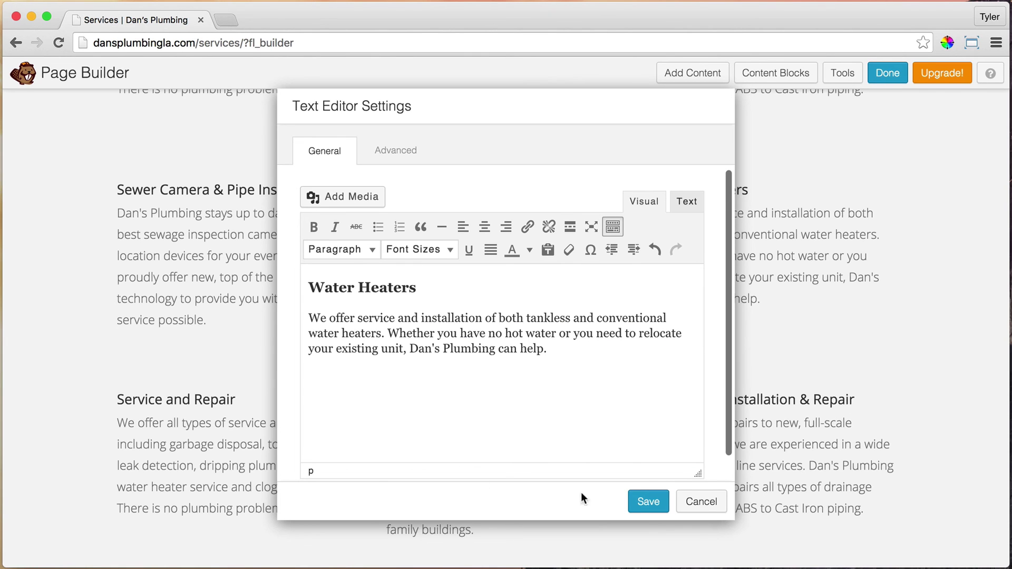
click(648, 502)
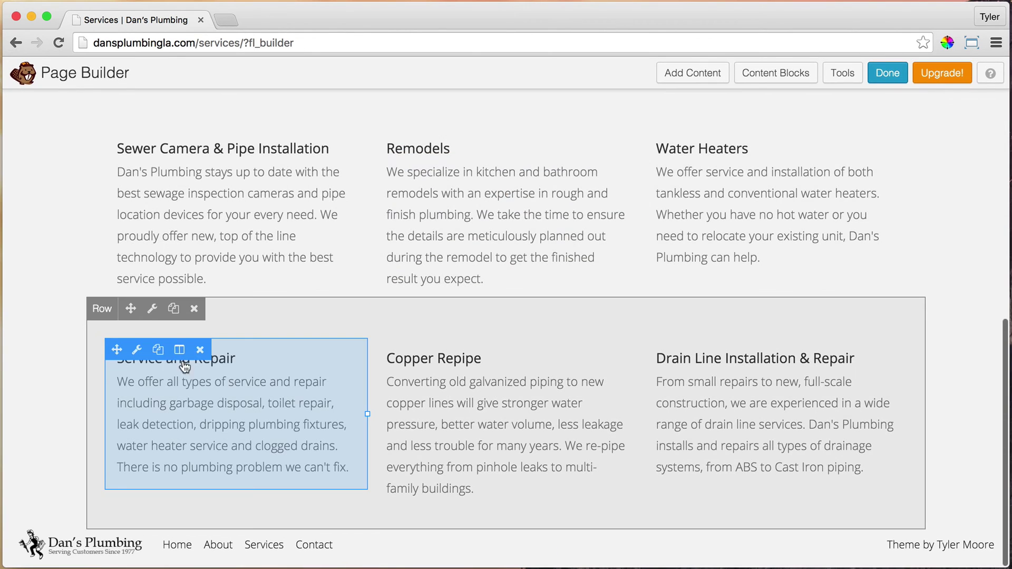
Step: Replace the third row's first module text with only the Drain Clearing section and save
click(137, 349)
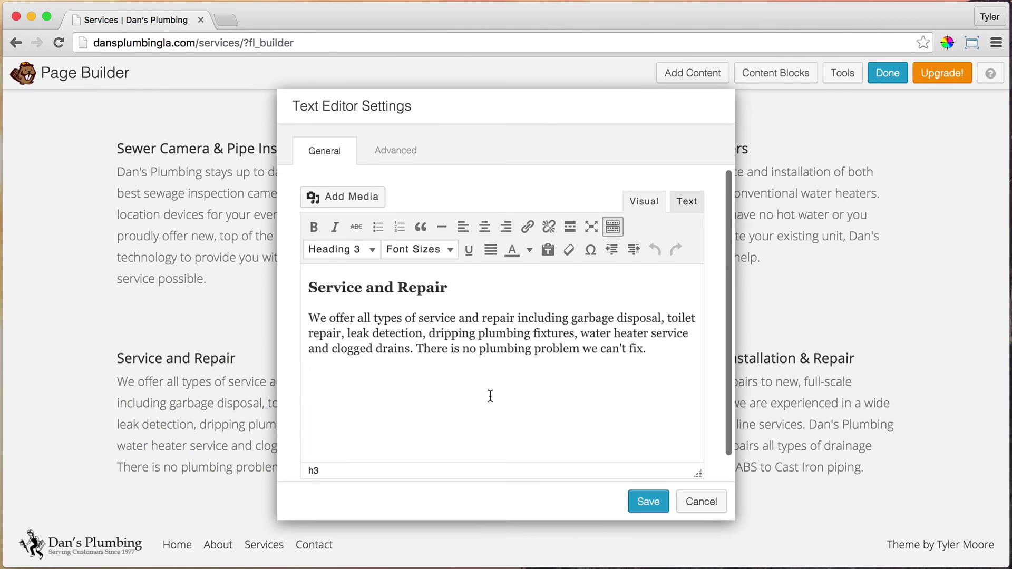
click(490, 396)
key(ctrl+a)
key(BackSpace)
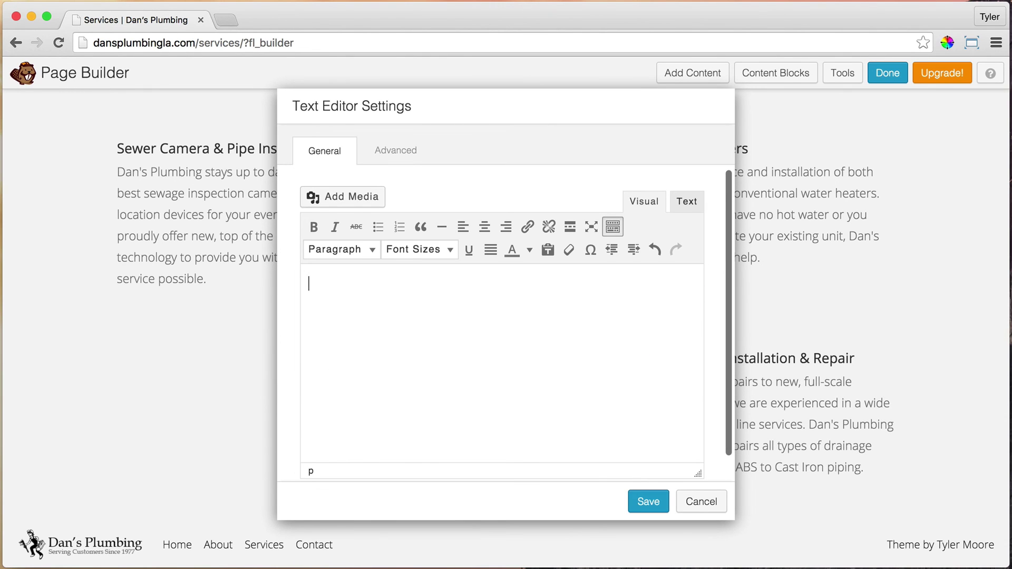
key(ctrl+v)
drag(634, 452, 283, 403)
key(BackSpace)
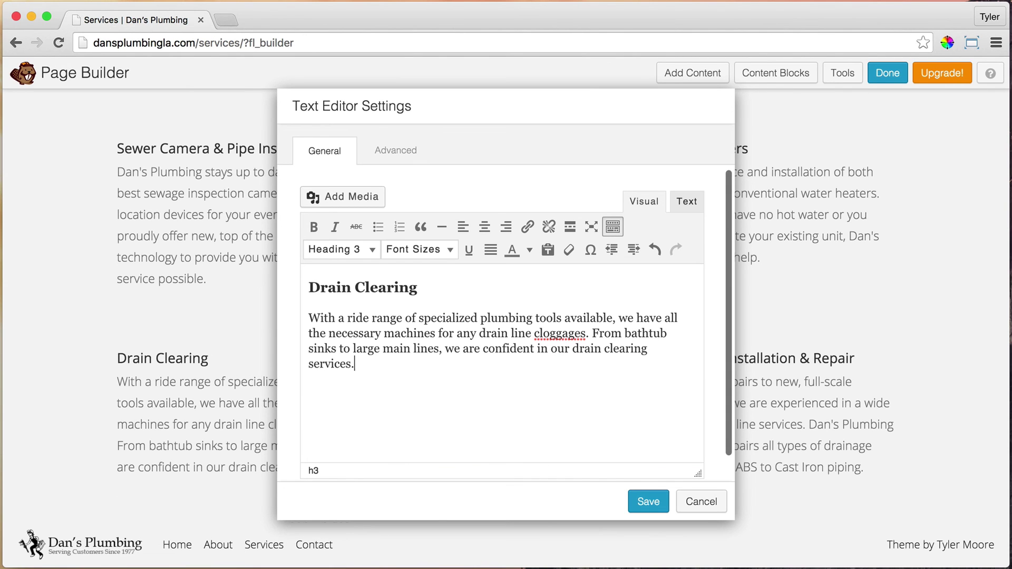
click(647, 501)
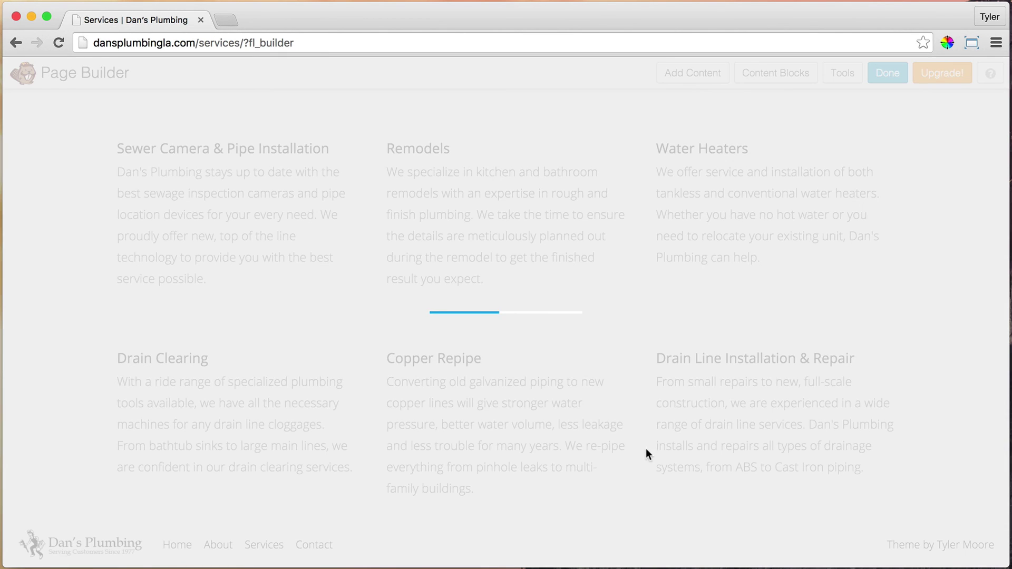
Step: Replace the third row's Copper Repipe module text with the Gas Lines section, removing Sprinklers, and save
click(408, 350)
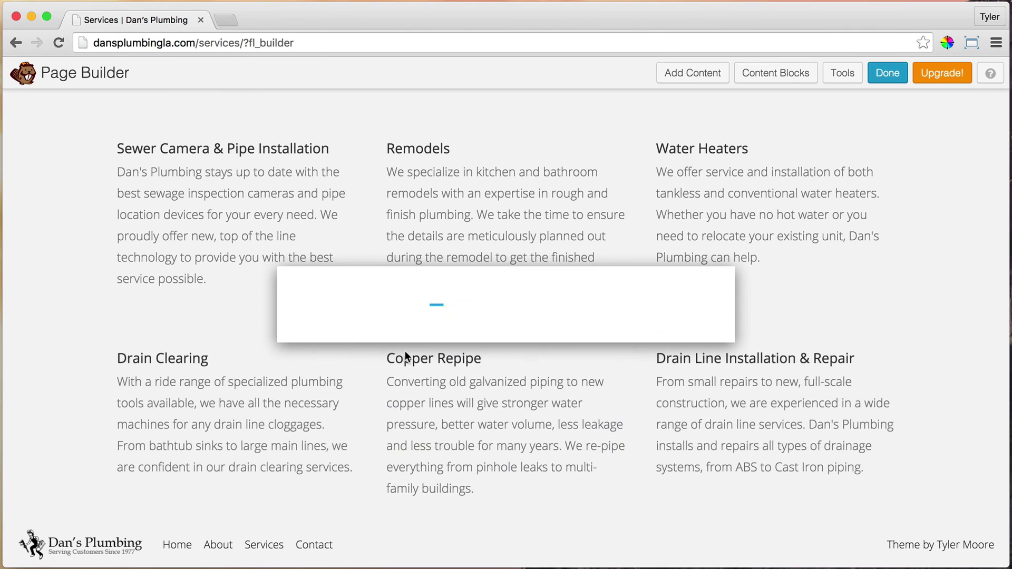
key(ctrl+a)
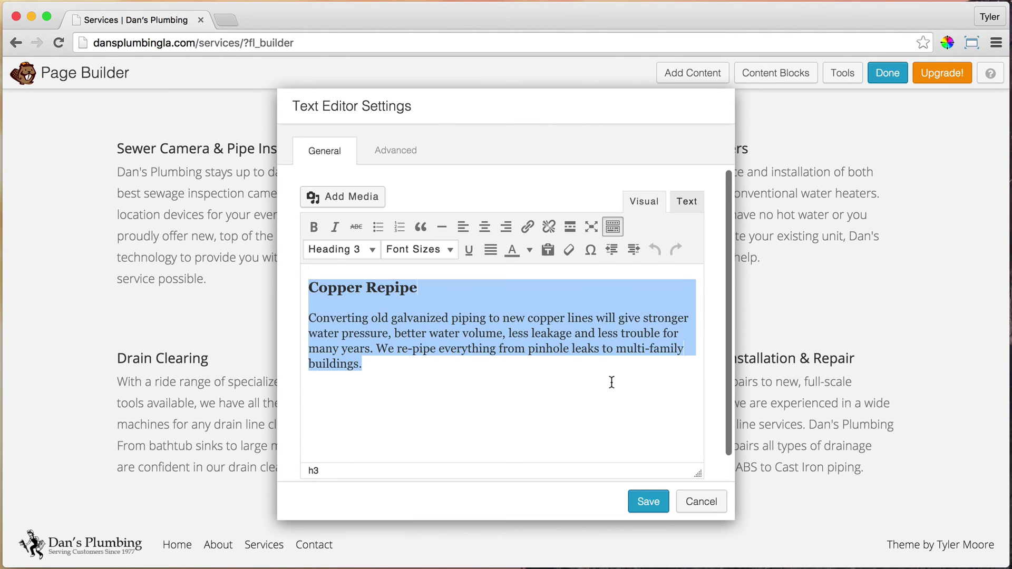
key(BackSpace)
text(Gas Lines Dan is certified by the Gas Company in gas piping and repair. We specialize in fire pits, water heaters, barbecues, new gas lines for entire homes, stoves, emergency gas earthquake shutoffs, furnaces, fireplaces, gas leaks and anything else related to gas lines. Sprinklers We handle all types of sprinkler jobs from small repairs to large design and installation. Our services include pop ups, Rain Bird, drip irrigation, sprinkler clocks and timers, fountains and more.)
scroll(717, 434, down, 1)
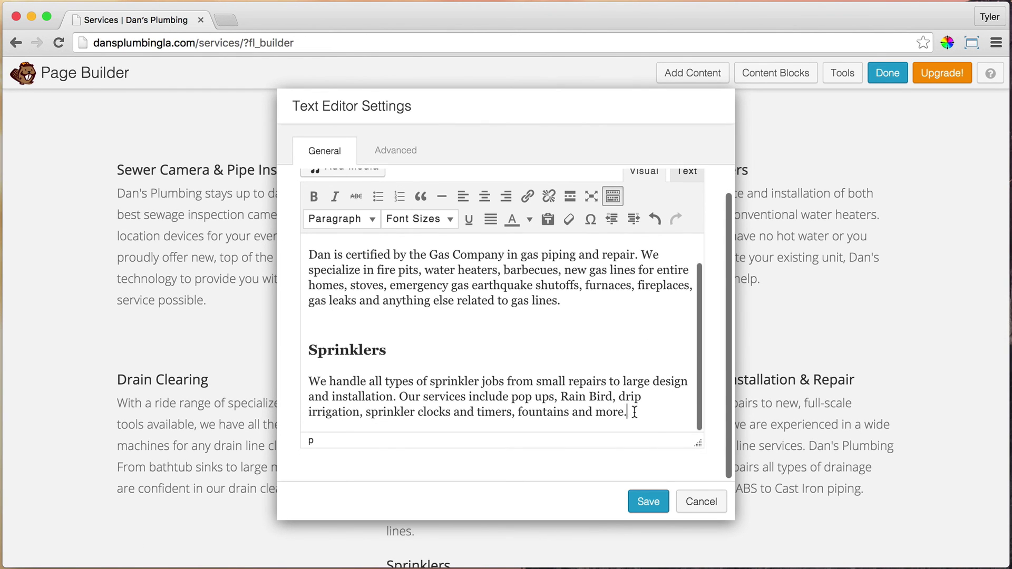
drag(634, 414, 296, 388)
key(super+c)
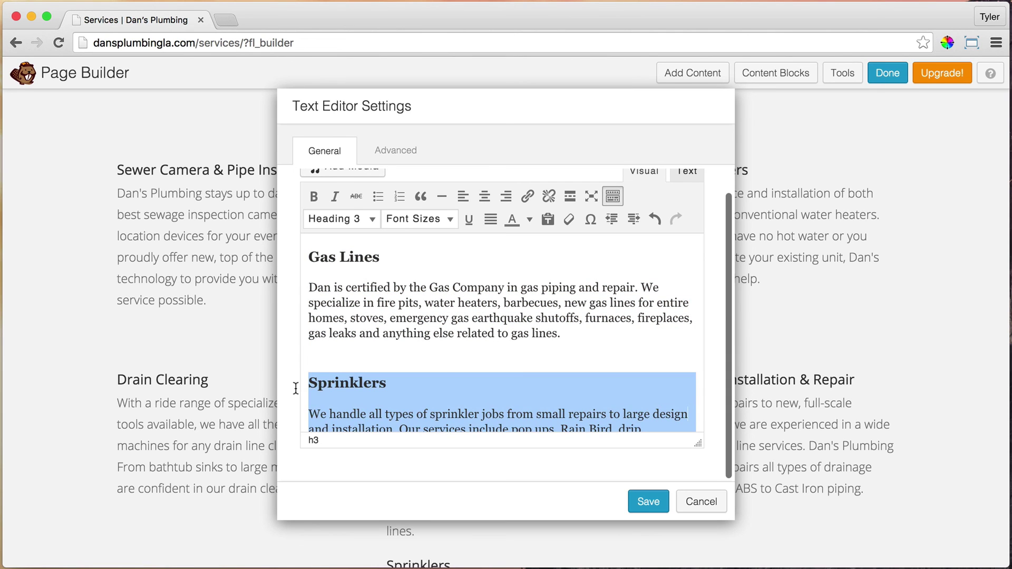
key(BackSpace)
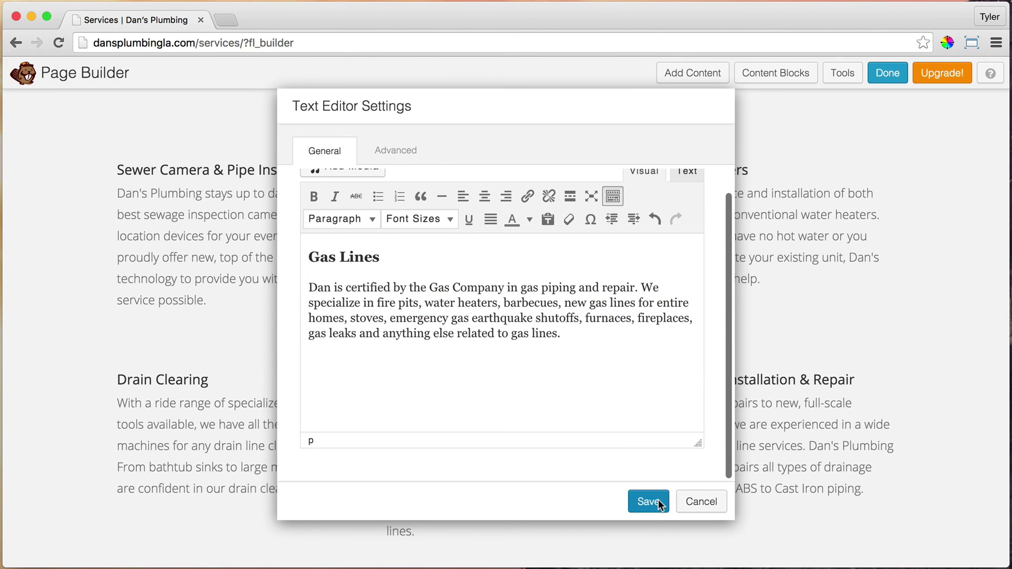
click(658, 500)
Step: Replace the third row's Drain Line module text with the Sprinklers heading and description and save
click(676, 371)
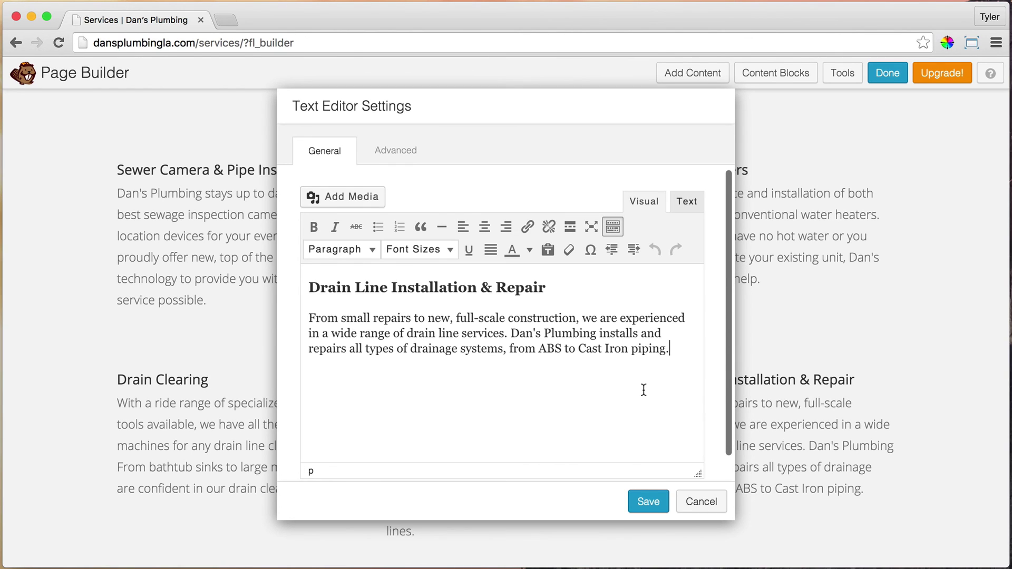
key(super+a)
key(super+v)
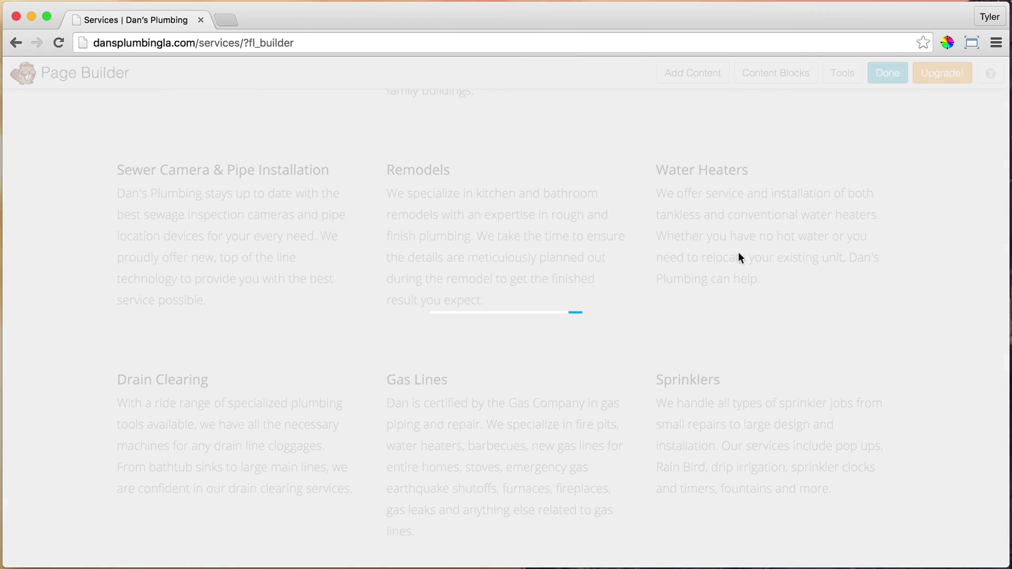
click(649, 502)
scroll(749, 245, down, 1)
scroll(749, 245, up, 8)
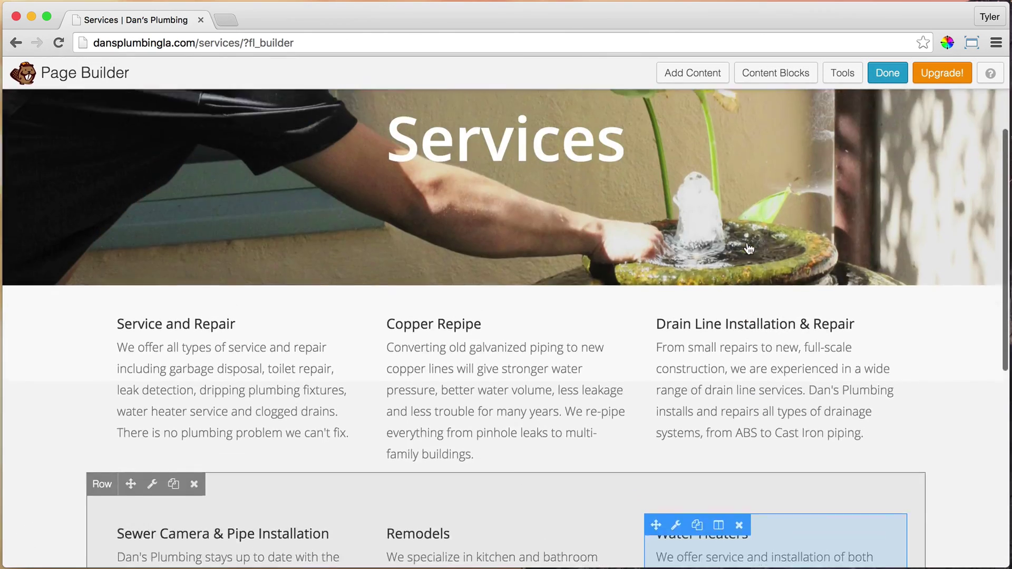
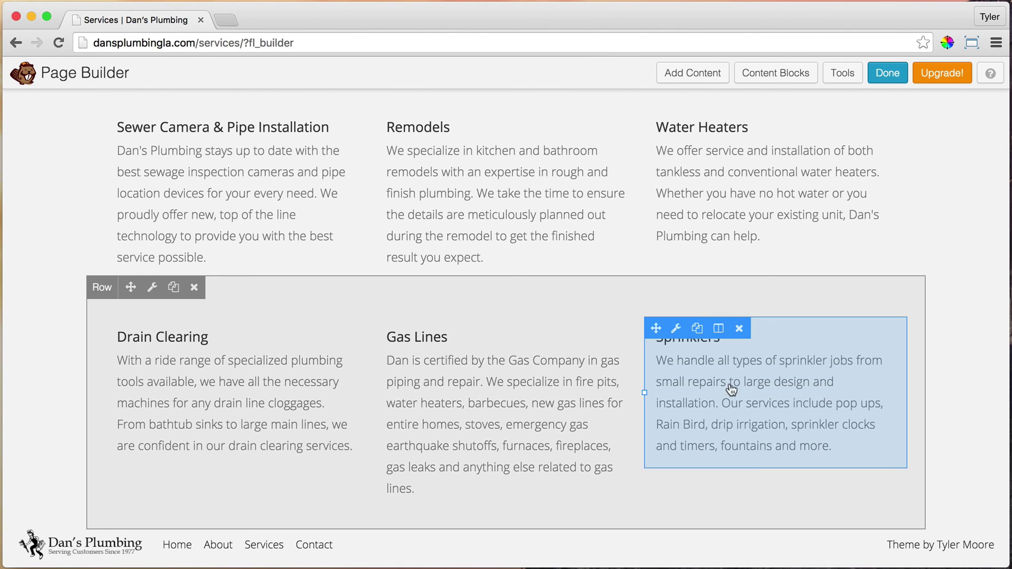
Step: Drag a 1 Column row layout to the bottom of the page, below the services
mouse_move(515, 355)
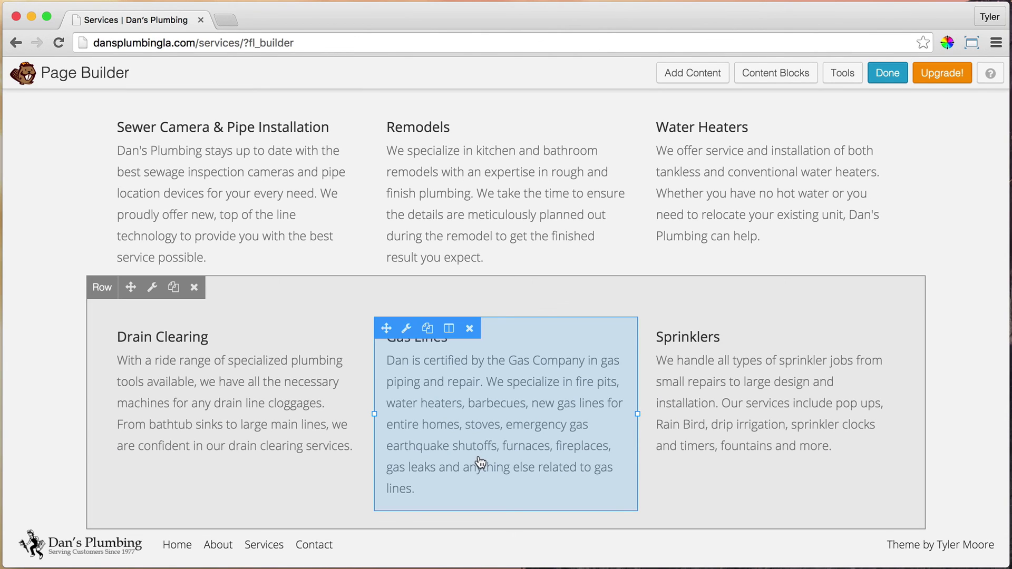
scroll(689, 418, up, 10)
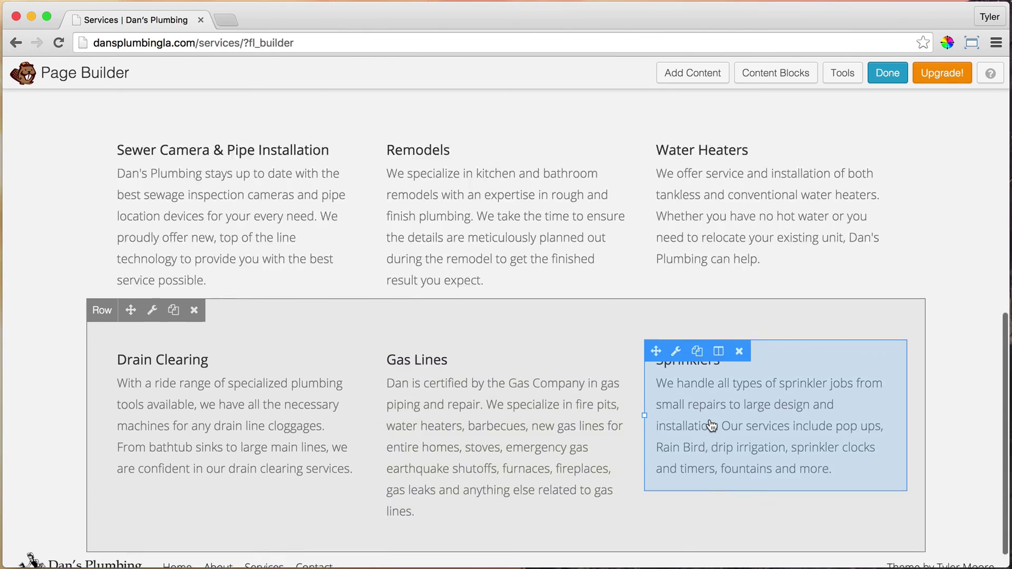
scroll(693, 421, down, 10)
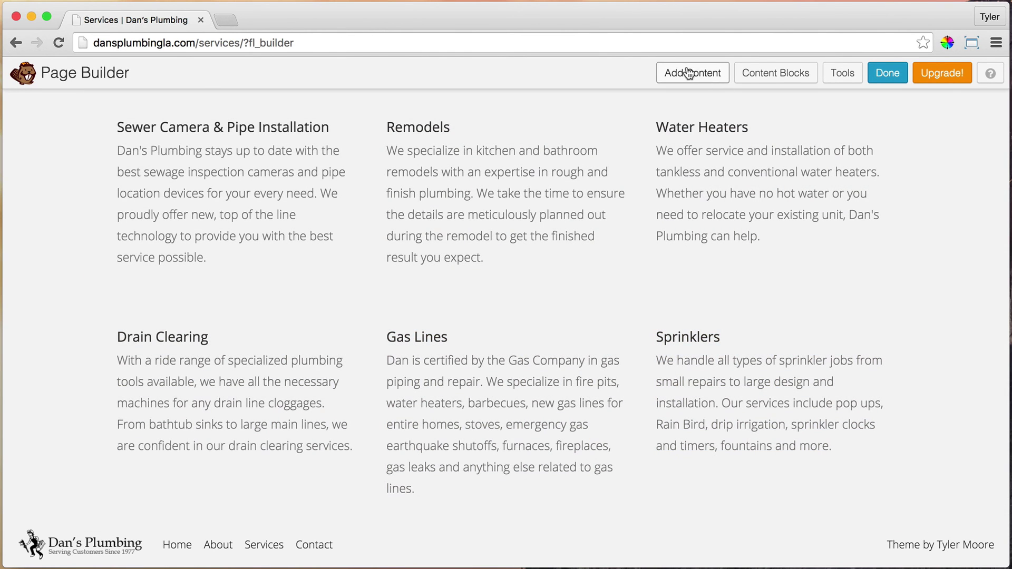
click(699, 73)
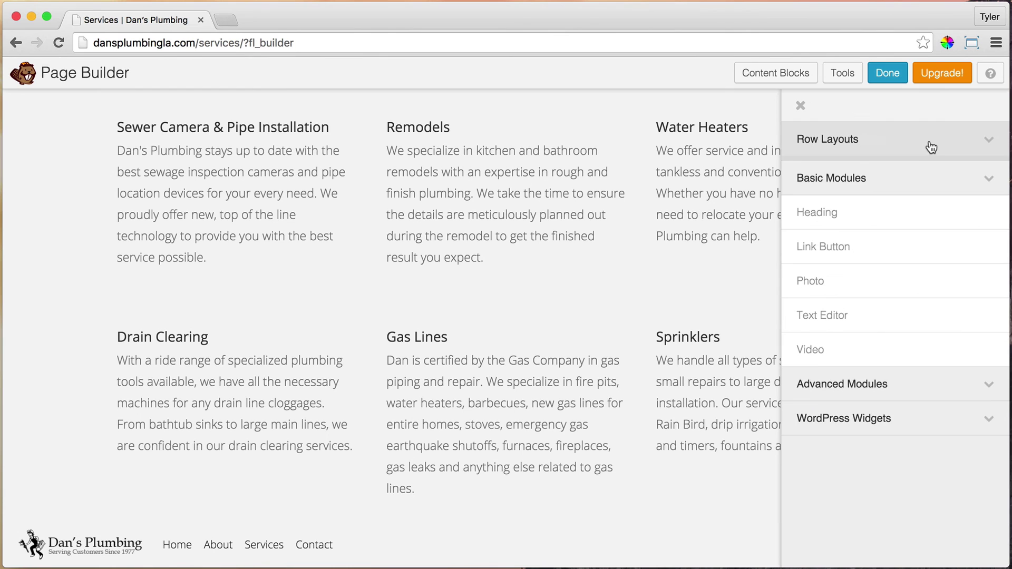
click(923, 142)
drag(853, 176, 289, 509)
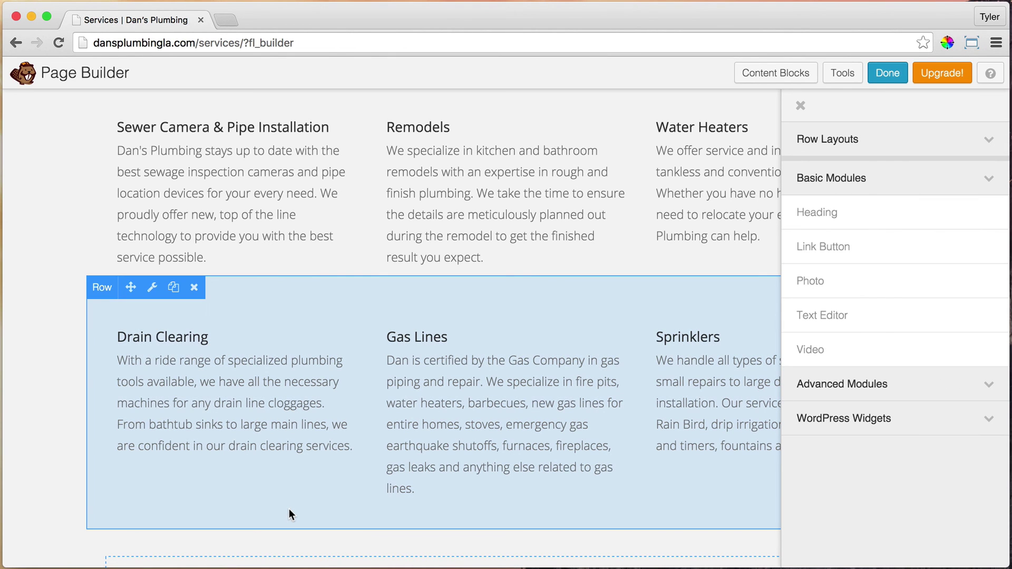
scroll(297, 508, down, 5)
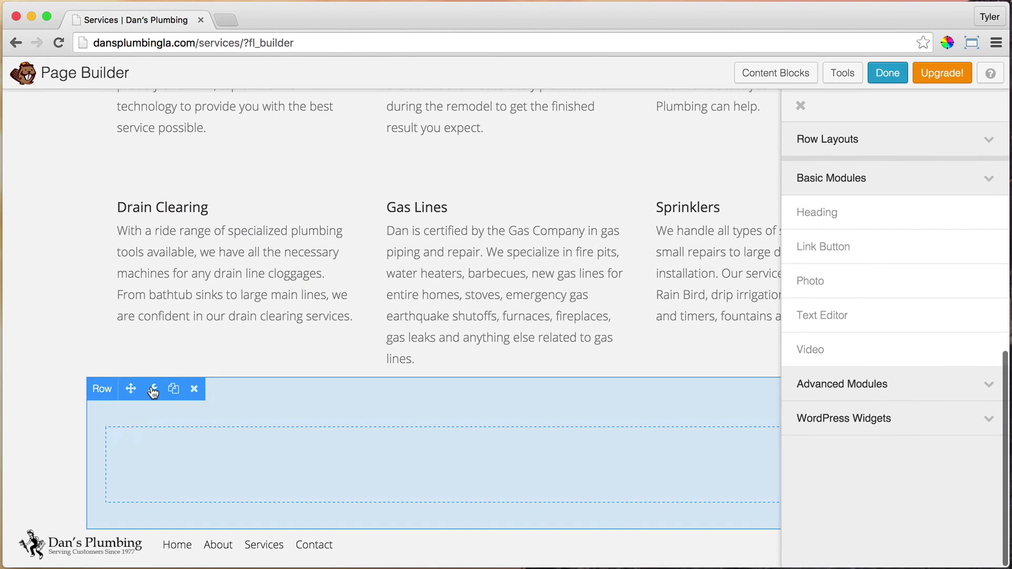
Step: Set the new row's Width and Content Width to Full Width and its Background Type to Photo
click(153, 390)
click(509, 197)
click(502, 206)
click(516, 232)
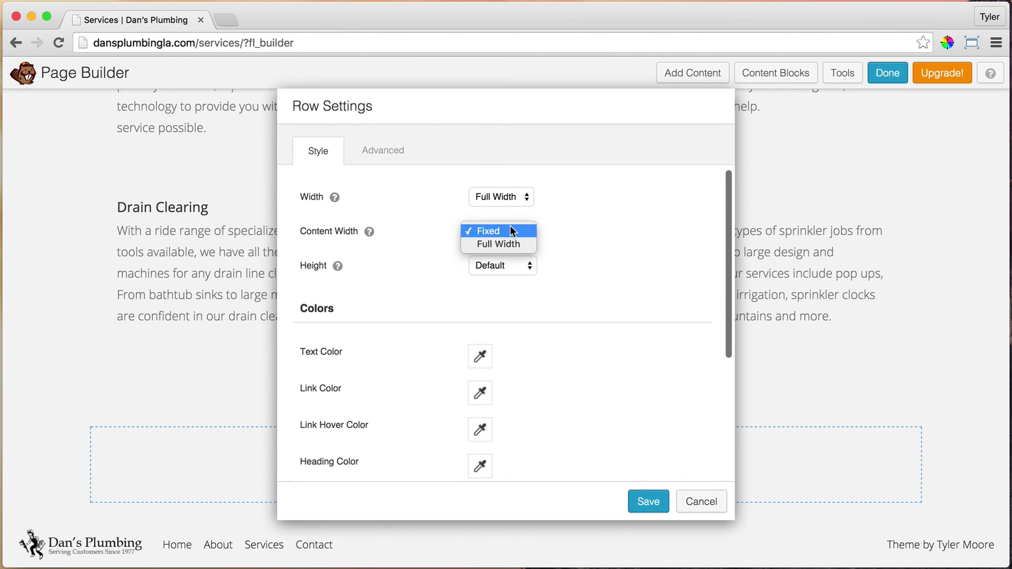
click(498, 243)
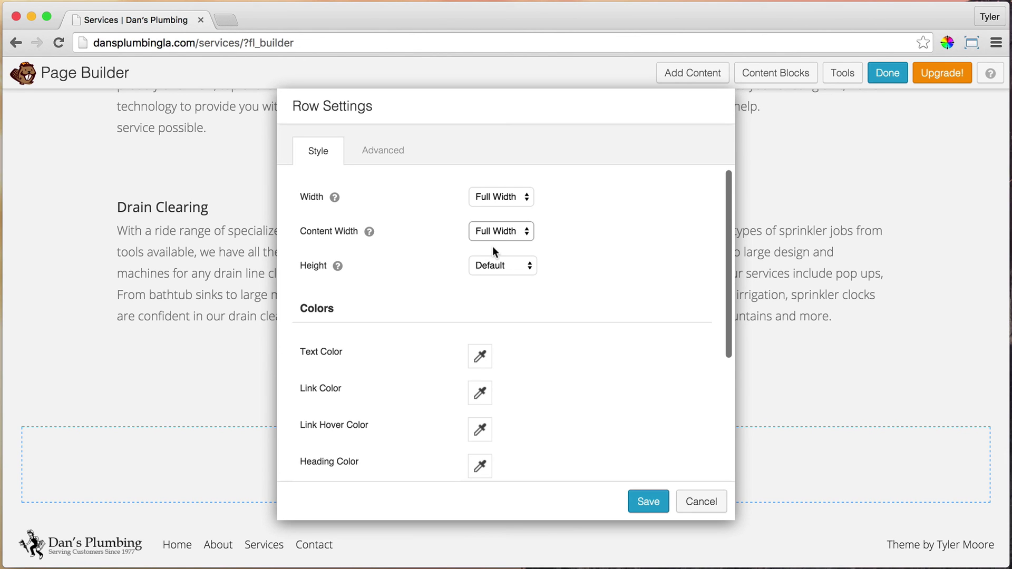
scroll(535, 241, down, 5)
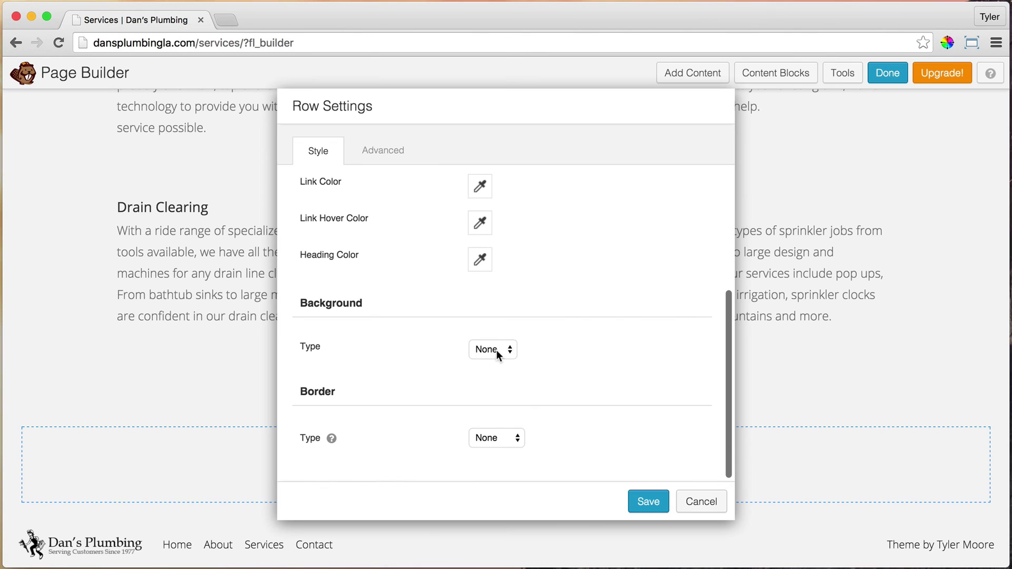
click(496, 350)
click(499, 374)
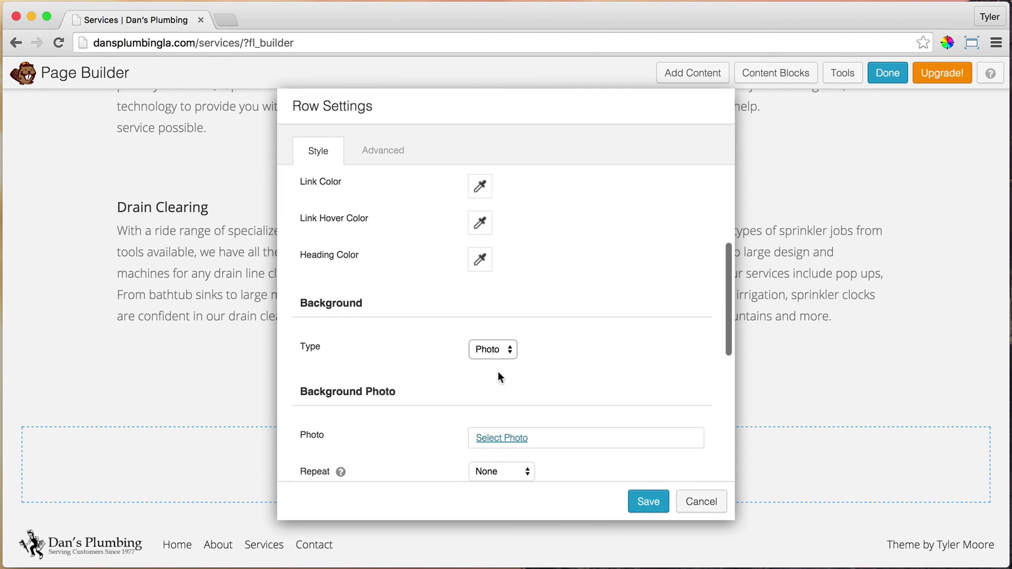
scroll(591, 311, down, 2)
Step: Upload services-cta.jpg and select it as the row's background photo
click(506, 359)
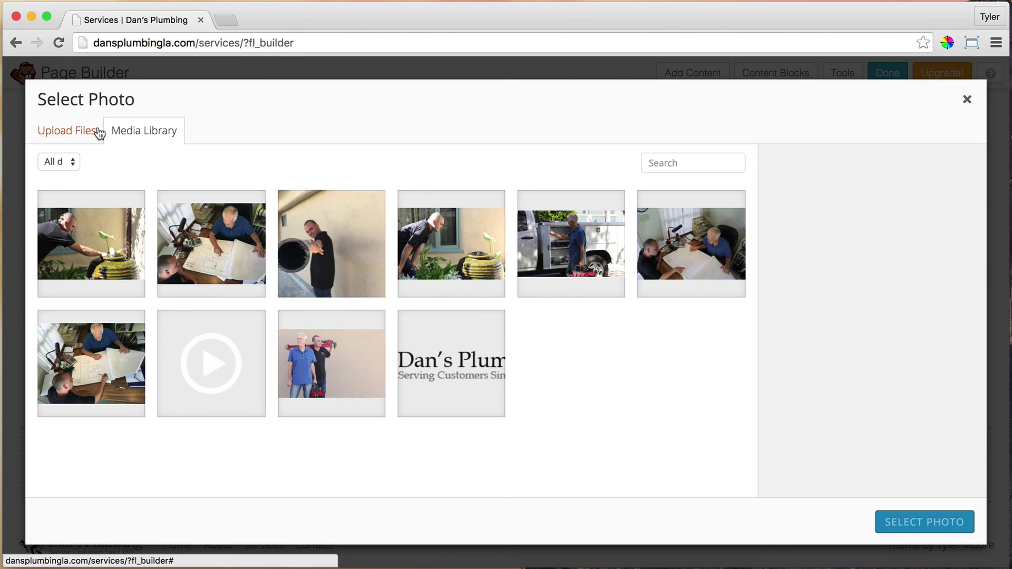
click(84, 132)
click(561, 341)
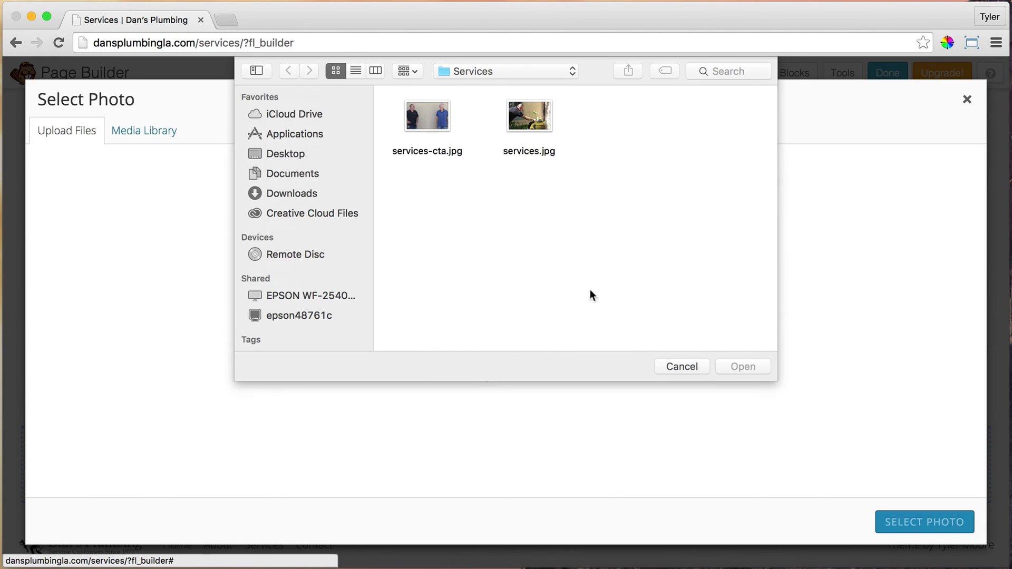
click(442, 128)
click(744, 367)
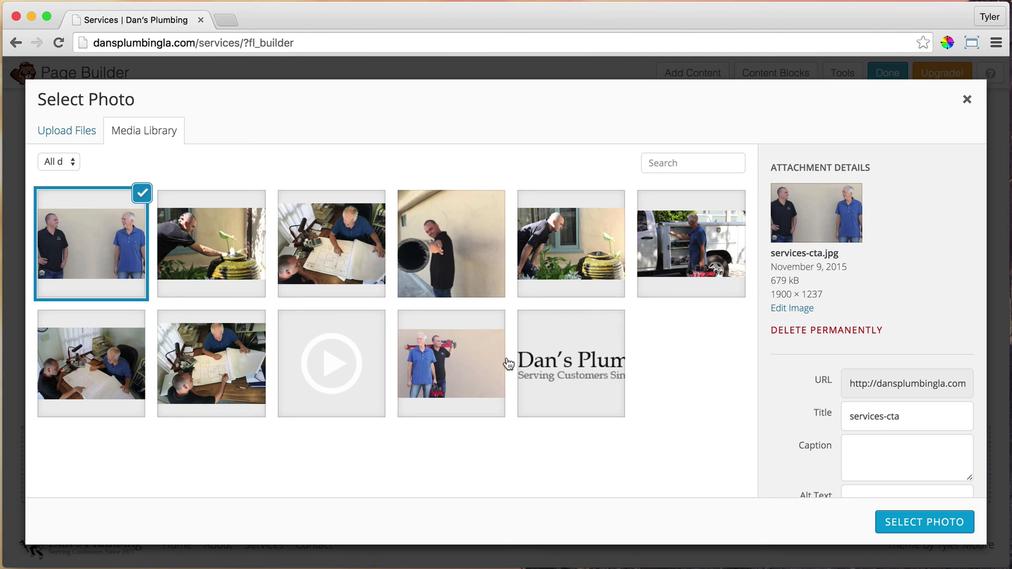
click(930, 527)
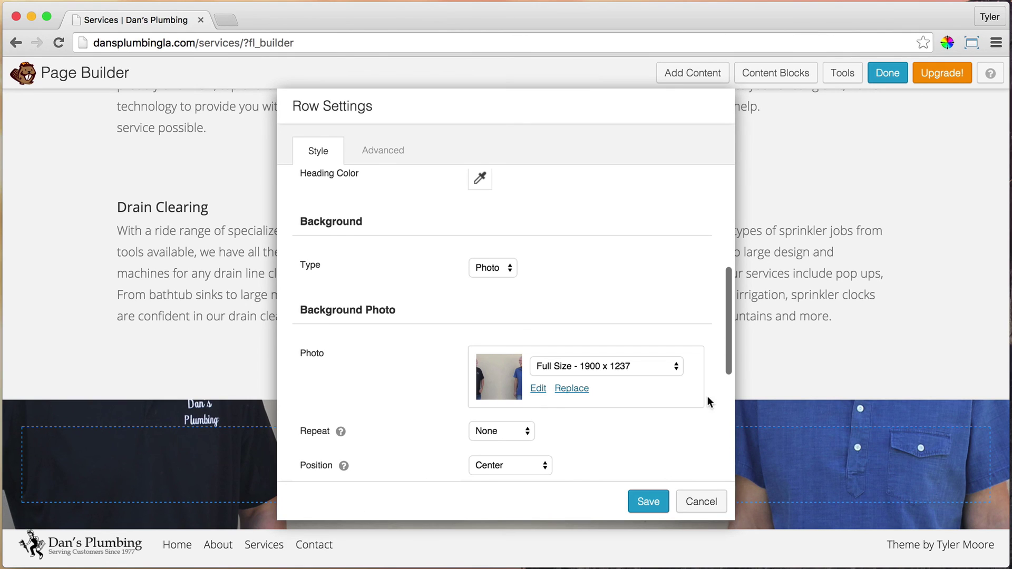
Step: Set the row's background photo position to Center Top
scroll(672, 401, down, 1)
click(521, 425)
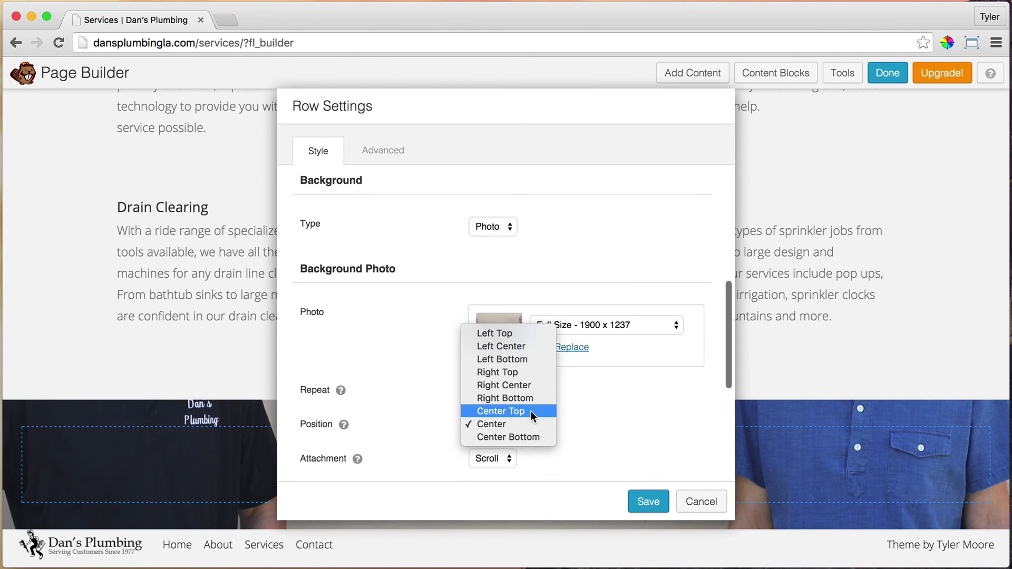
click(530, 412)
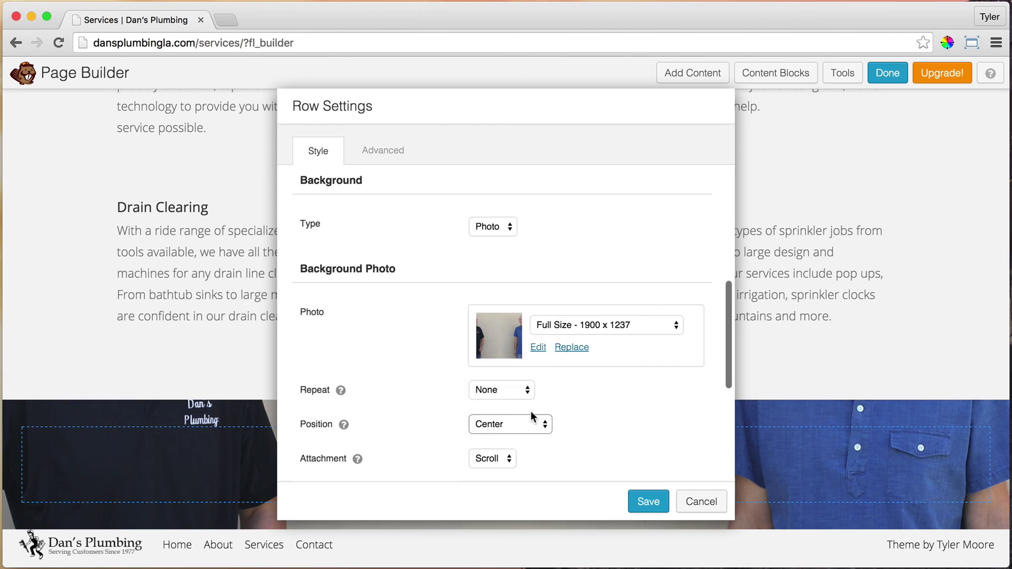
scroll(647, 388, down, 1)
scroll(648, 384, down, 5)
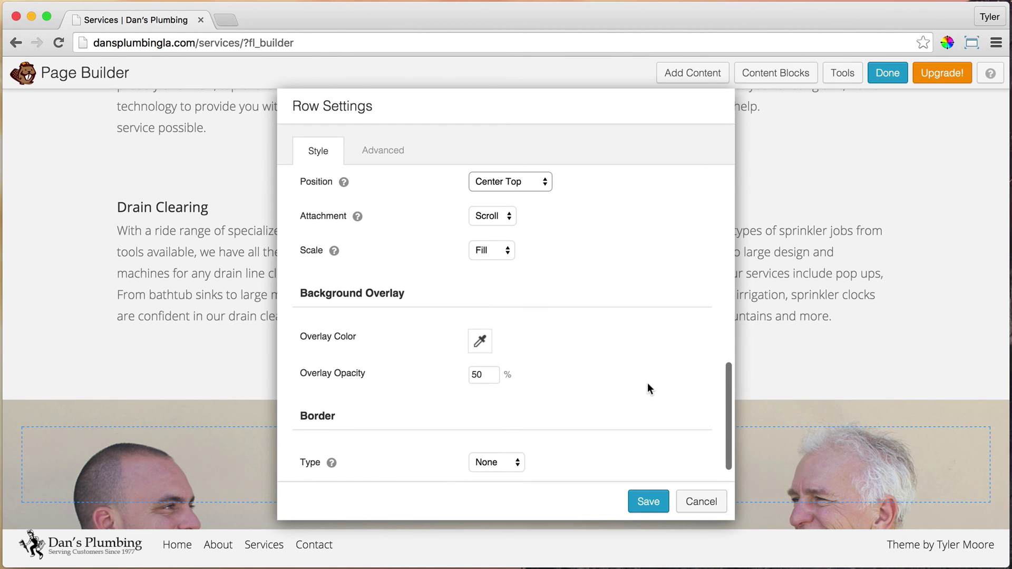
Step: Add a #262626 background overlay at 10% opacity
click(480, 341)
double_click(500, 117)
text(262626)
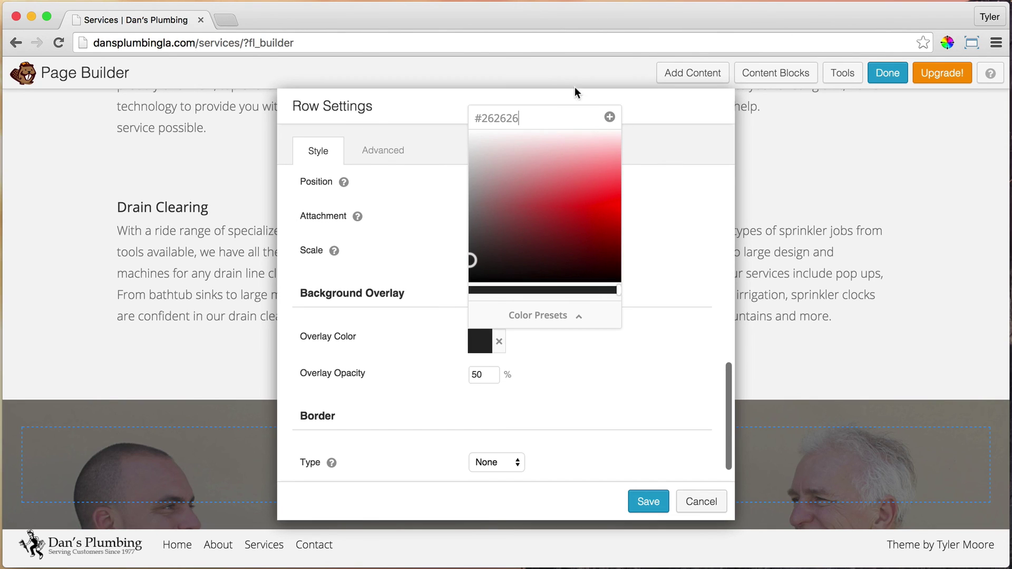
click(481, 374)
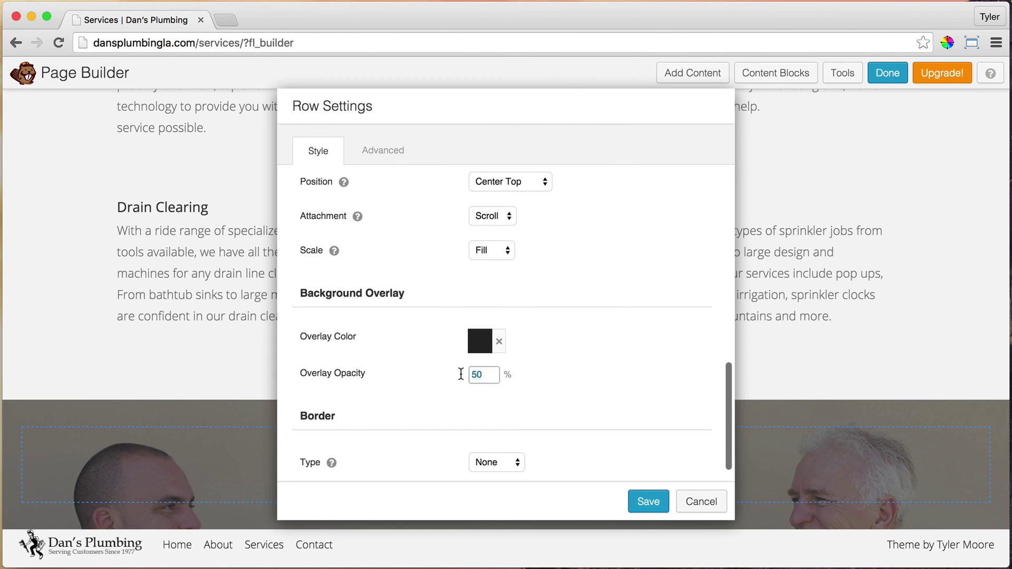
text(10)
click(628, 391)
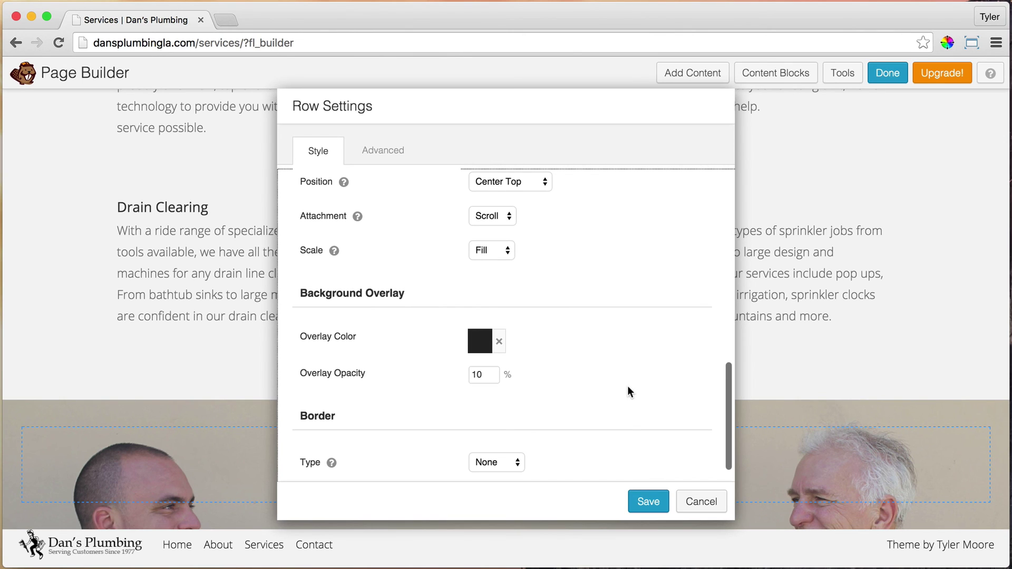
Step: Set the row's heading and link colours to white
scroll(602, 369, down, 1)
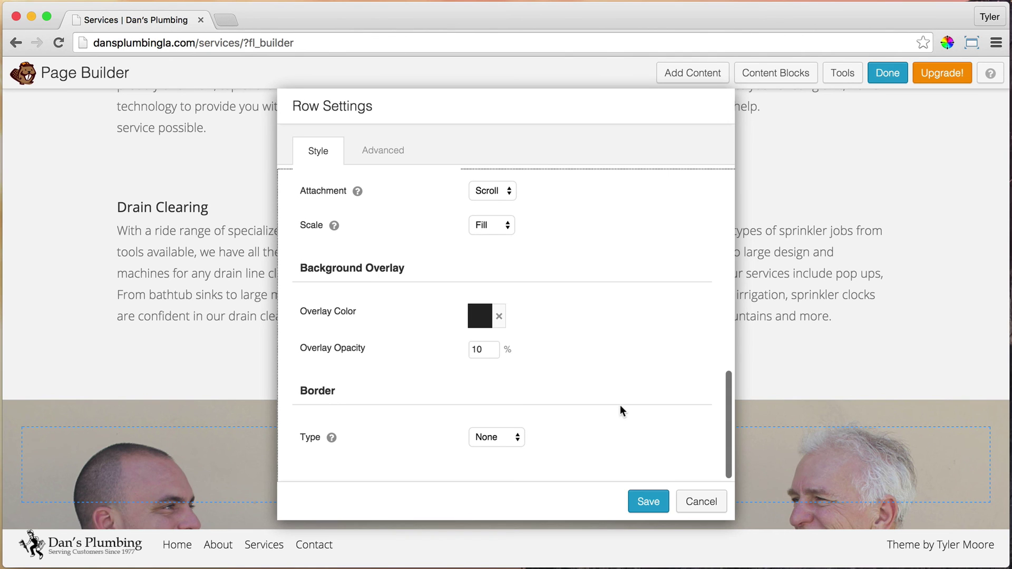
scroll(620, 404, up, 5)
scroll(620, 410, up, 8)
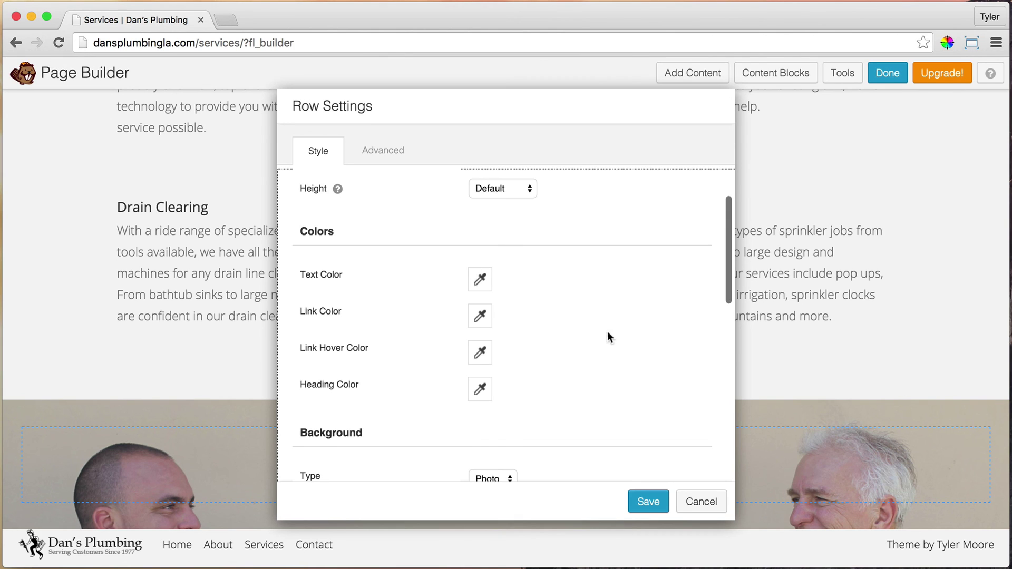
click(480, 389)
drag(481, 302, 443, 182)
click(436, 170)
click(481, 318)
drag(511, 398, 401, 312)
click(615, 286)
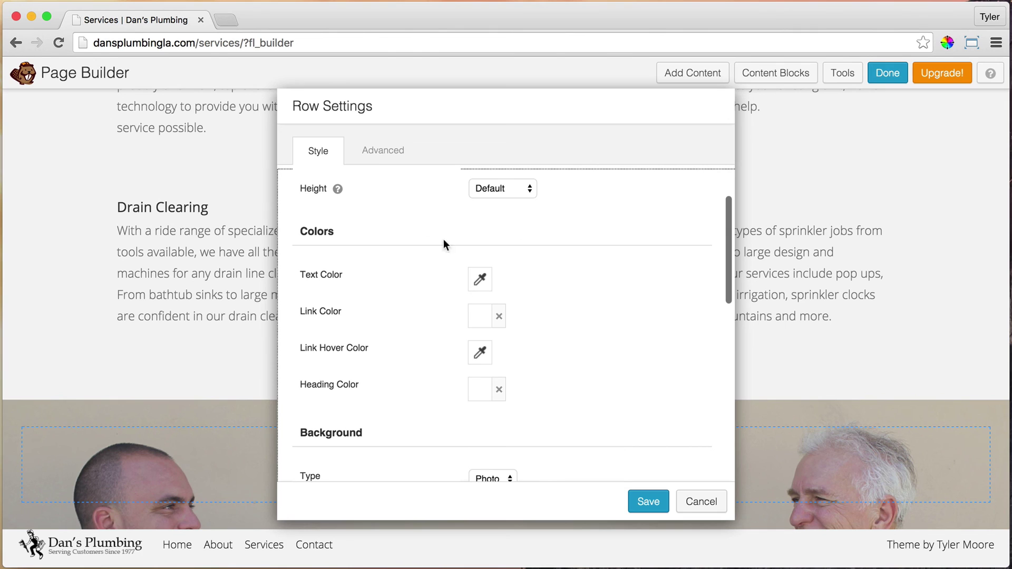
click(389, 151)
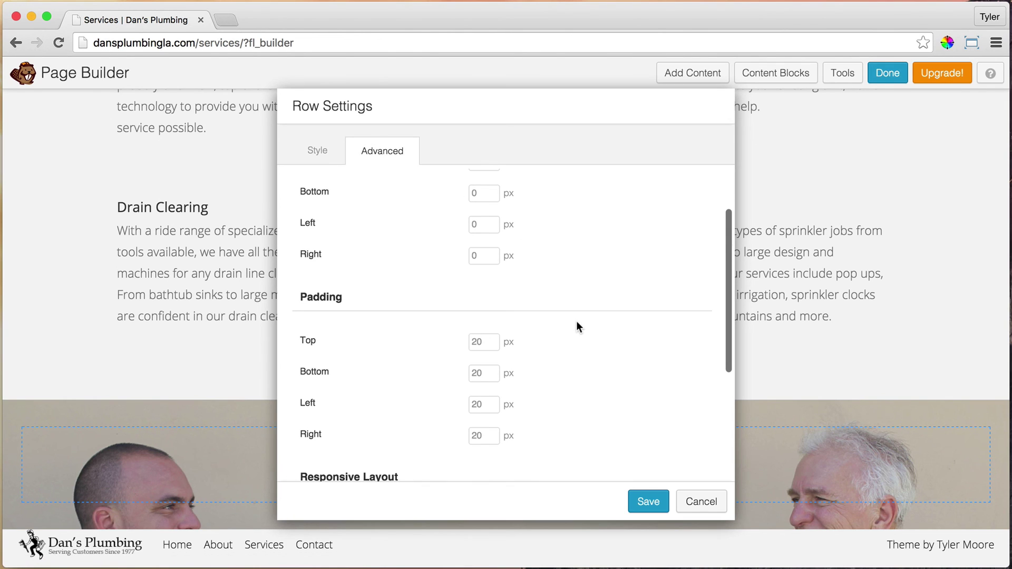
Step: Set the row's padding to 130 px top and 0 bottom, then save the row settings
scroll(577, 321, down, 2)
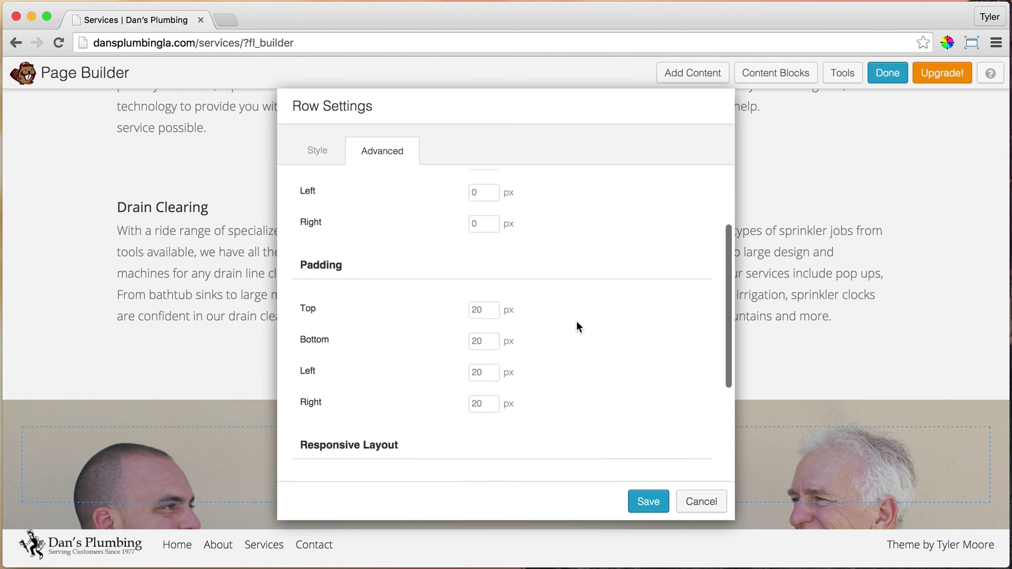
click(493, 309)
text(130p)
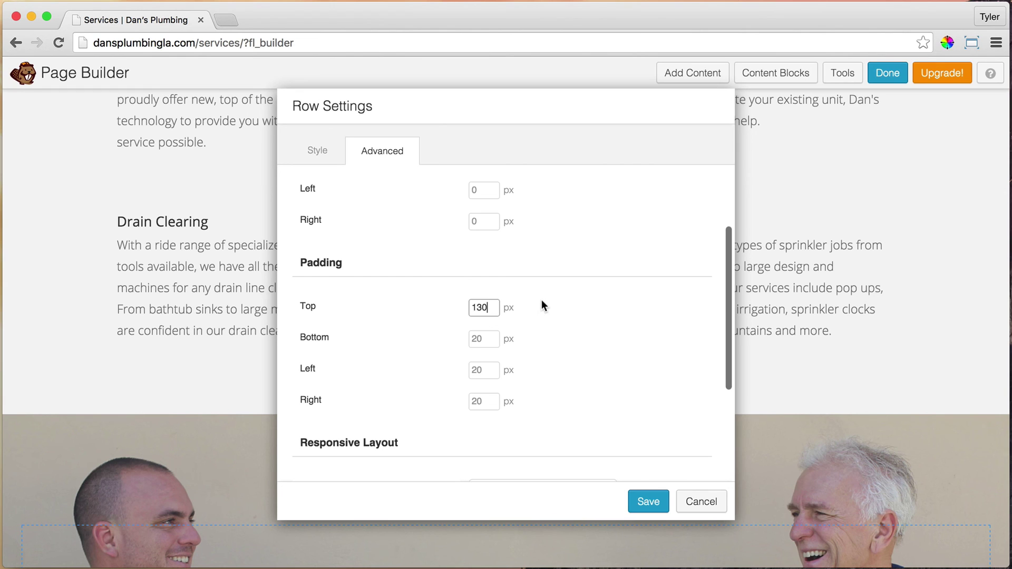
click(484, 336)
text(0)
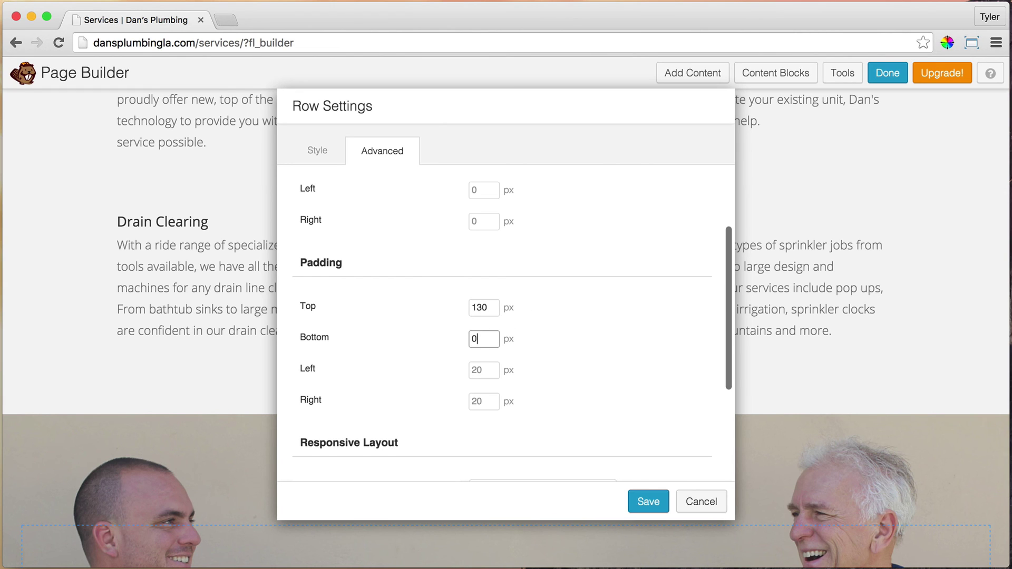
scroll(575, 318, down, 4)
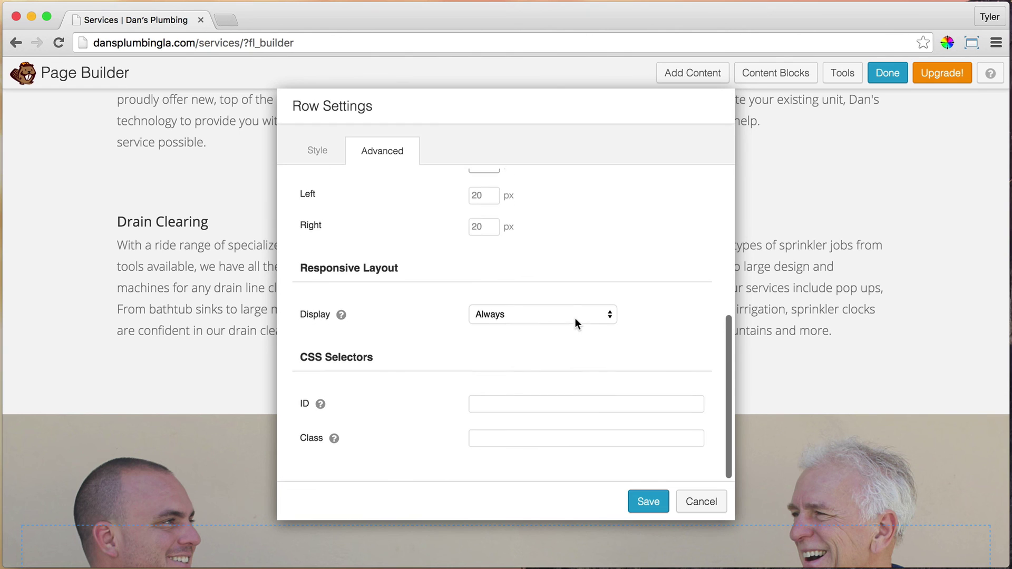
scroll(575, 318, up, 6)
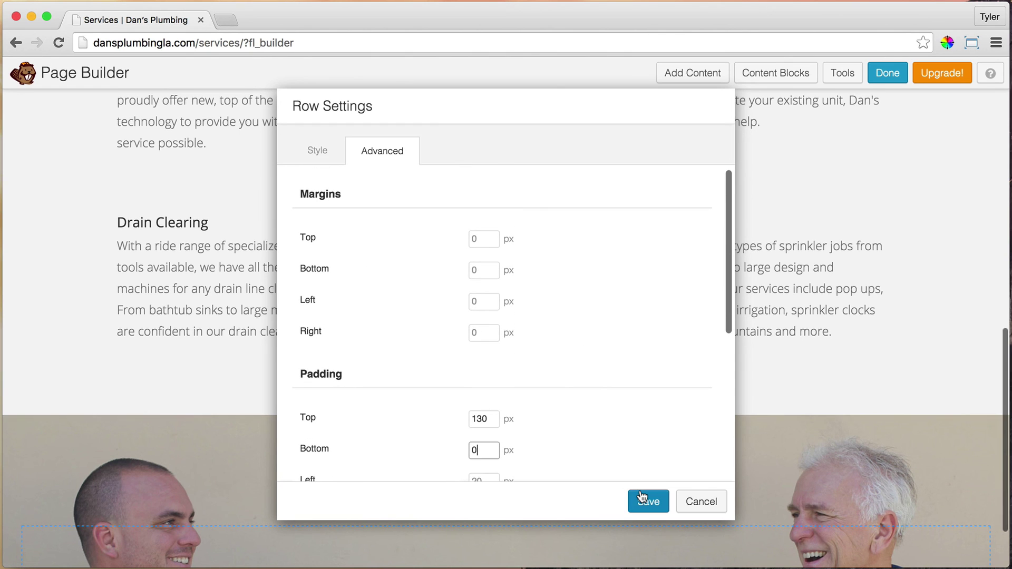
click(640, 493)
scroll(705, 179, down, 3)
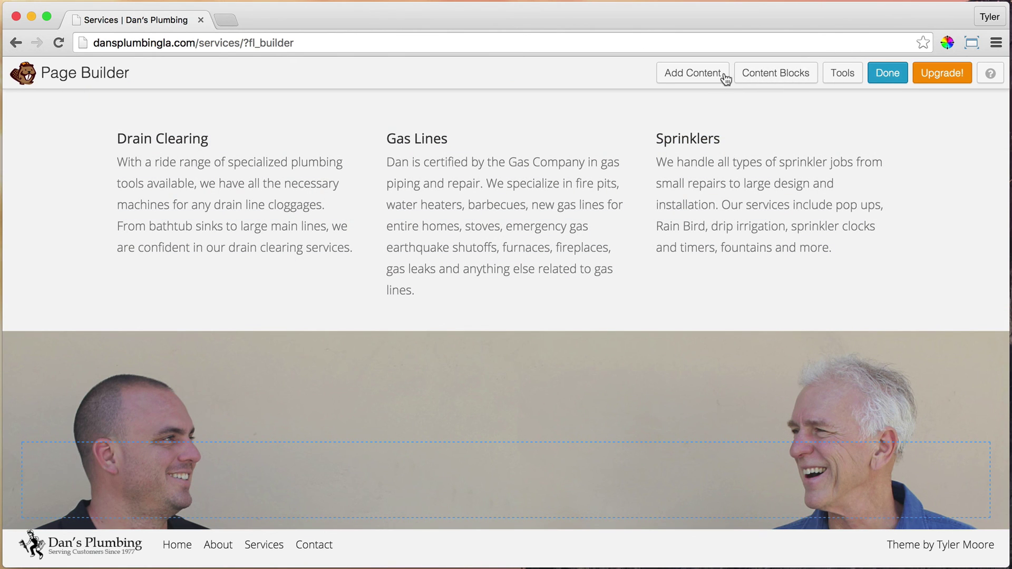
Step: Drop a Text Editor module into the photo row and type 'Call Us' followed by the business phone number
click(705, 73)
drag(807, 315, 477, 463)
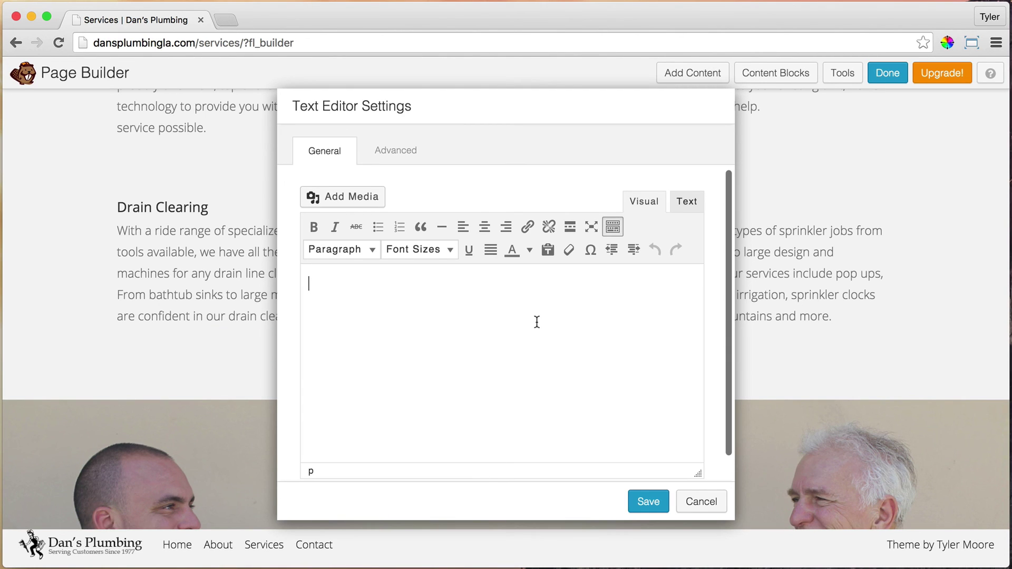
text(Call )
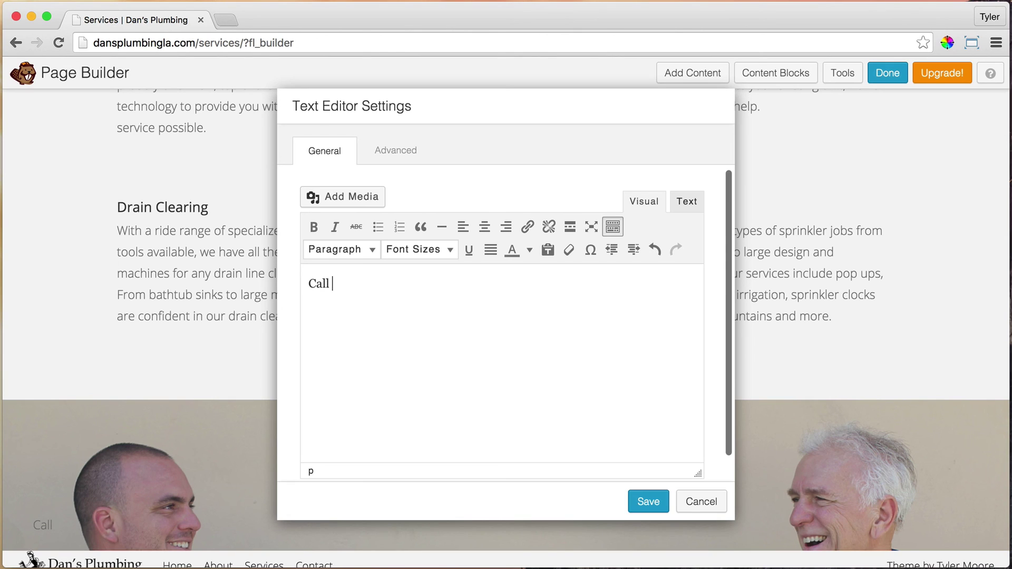
text(u)
key(BackSpace)
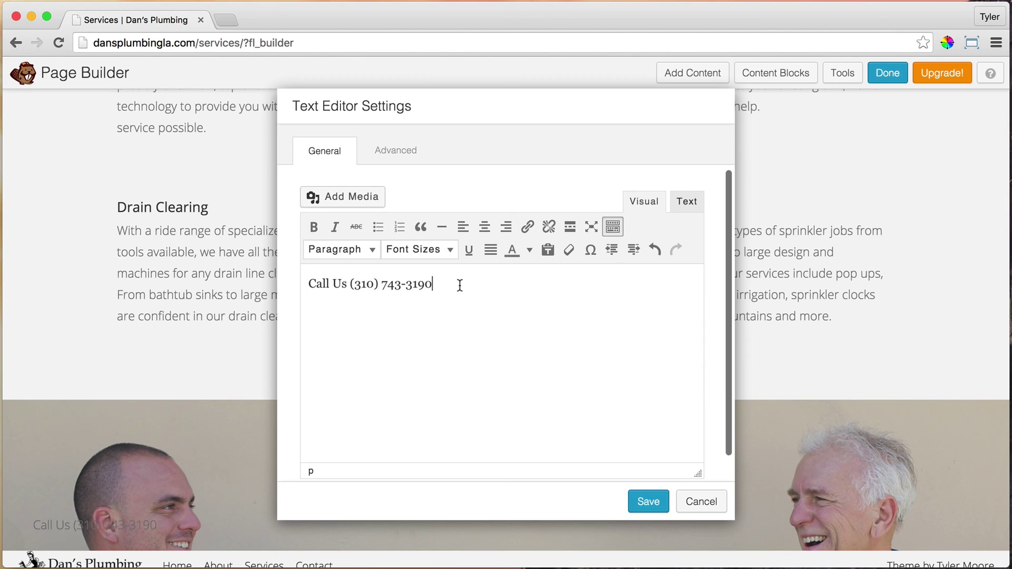
Step: Format the whole Call Us line as Heading 1
triple_click(408, 283)
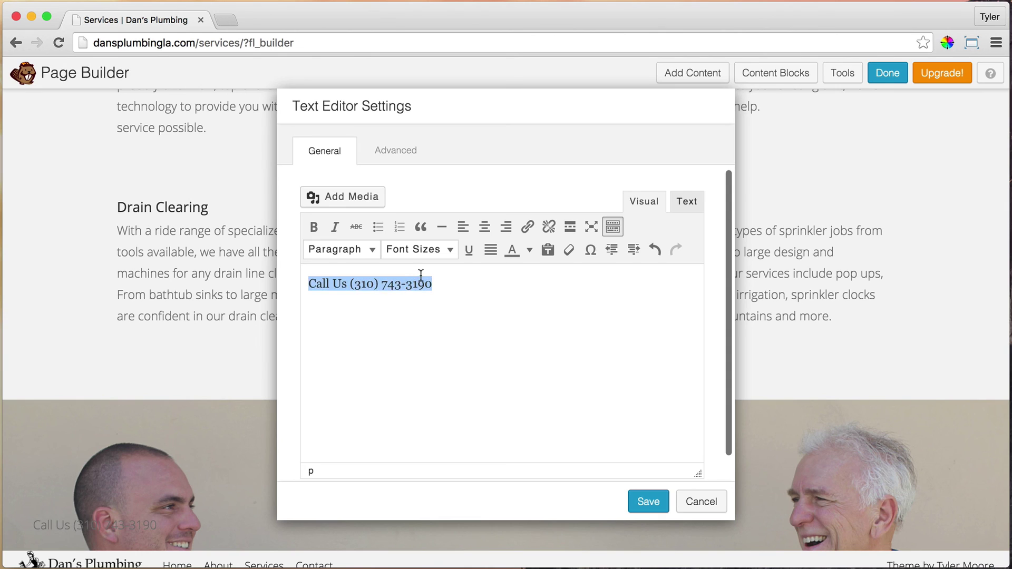
click(613, 227)
click(613, 228)
click(613, 227)
click(613, 227)
click(356, 254)
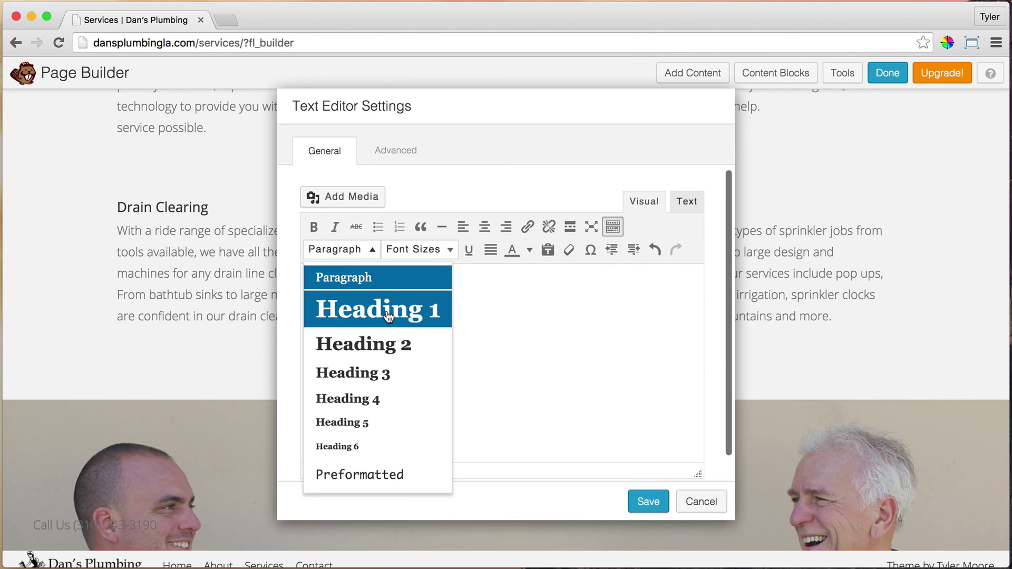
click(392, 316)
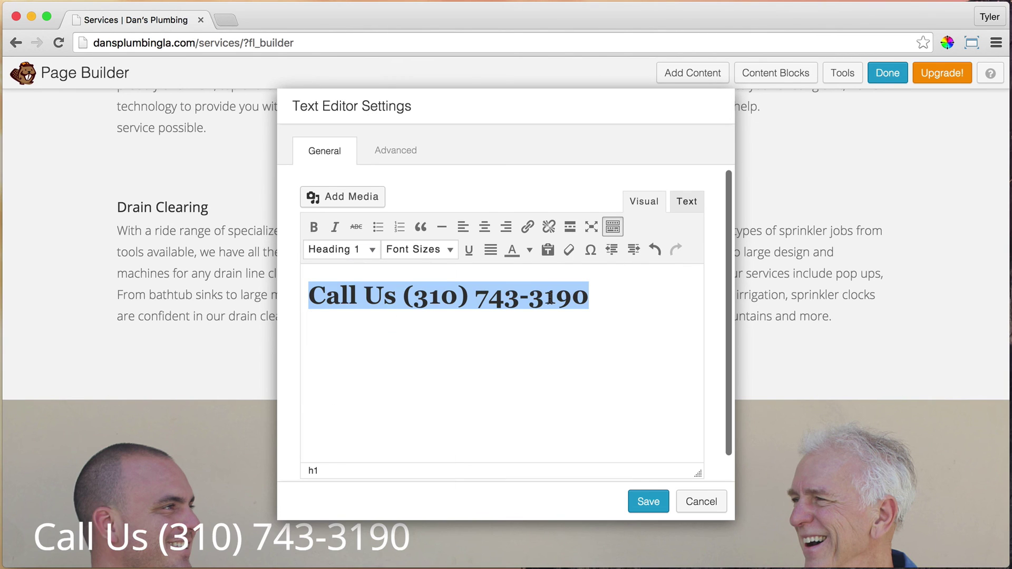
click(366, 252)
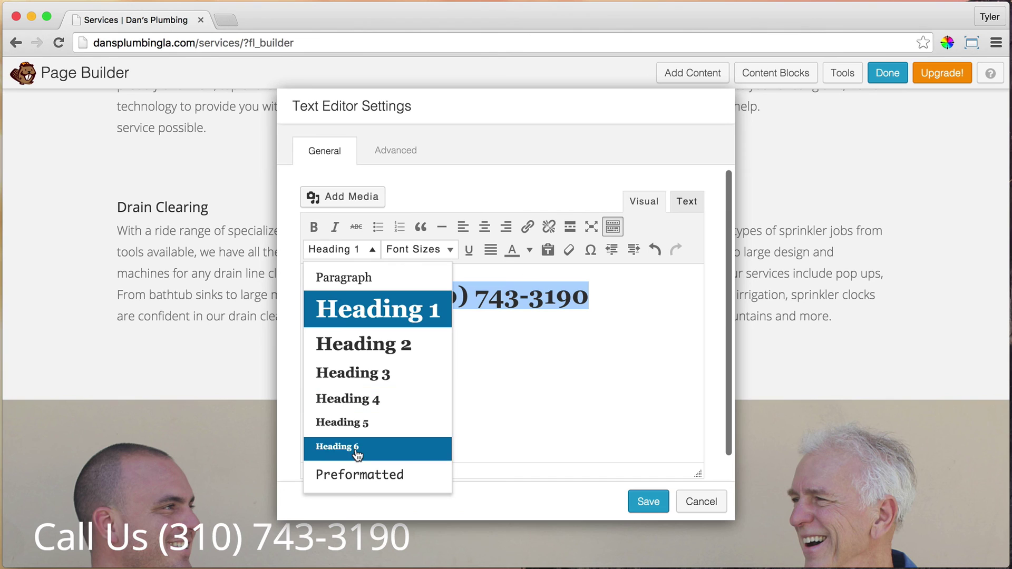
click(407, 307)
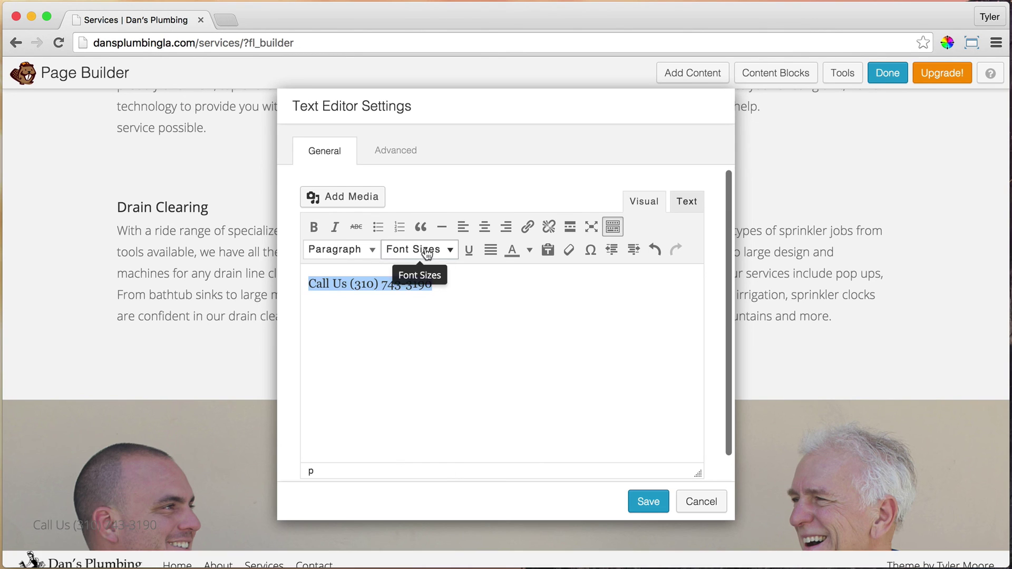
click(361, 250)
click(363, 314)
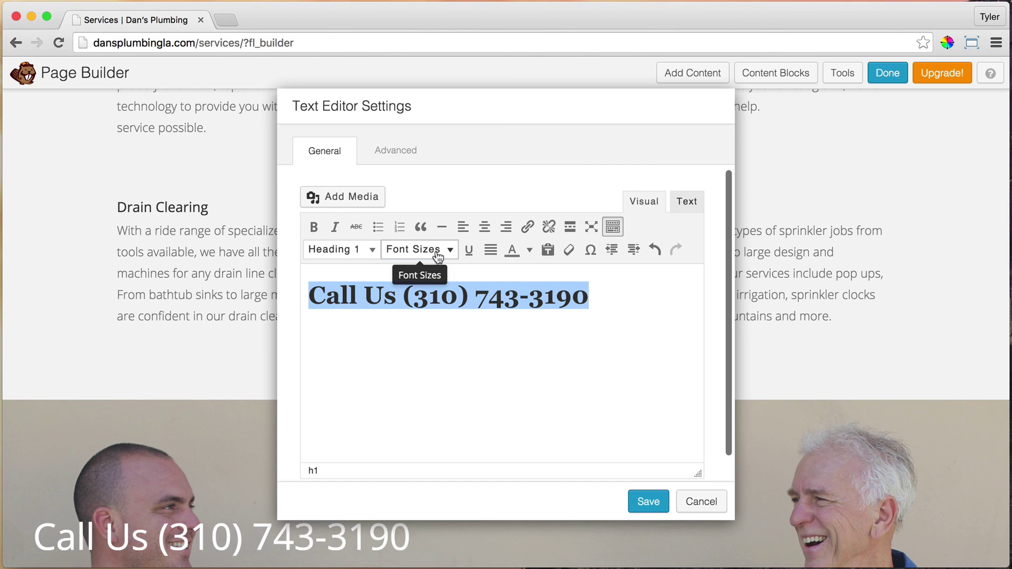
Step: Make the Call Us heading bold, 48px, and centre-aligned
click(313, 228)
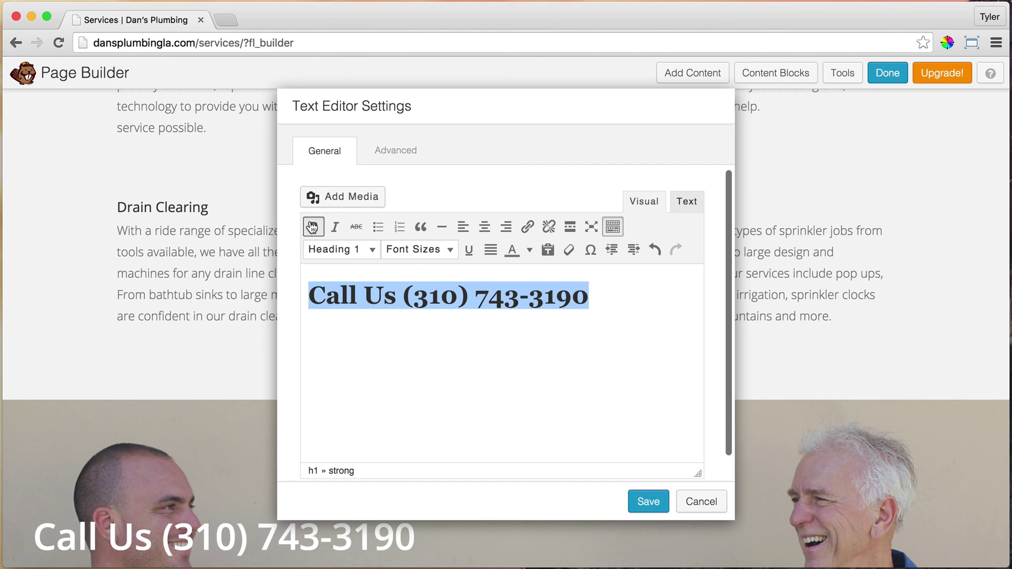
click(446, 255)
scroll(442, 436, down, 5)
click(403, 505)
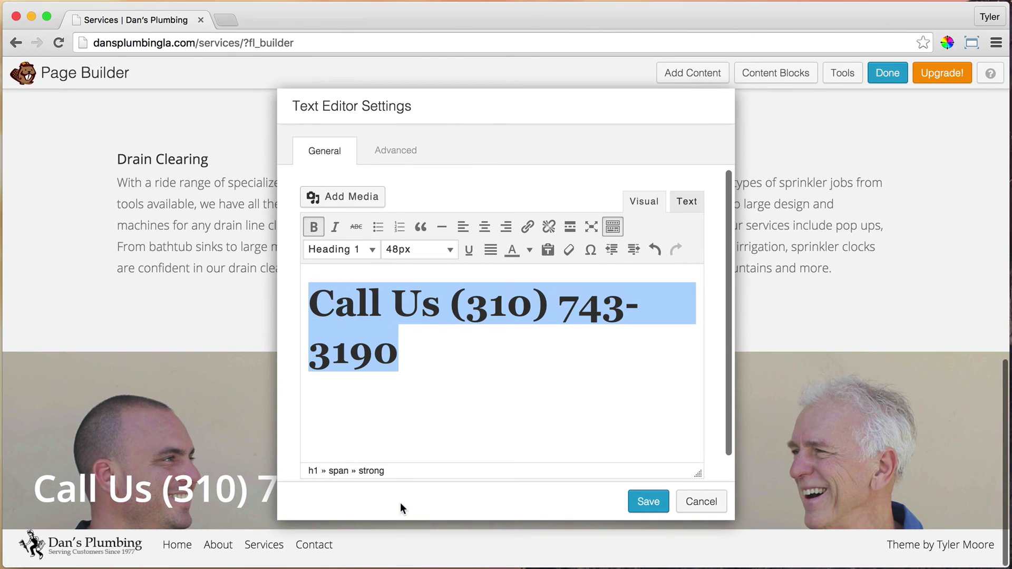
click(452, 305)
drag(465, 364, 277, 262)
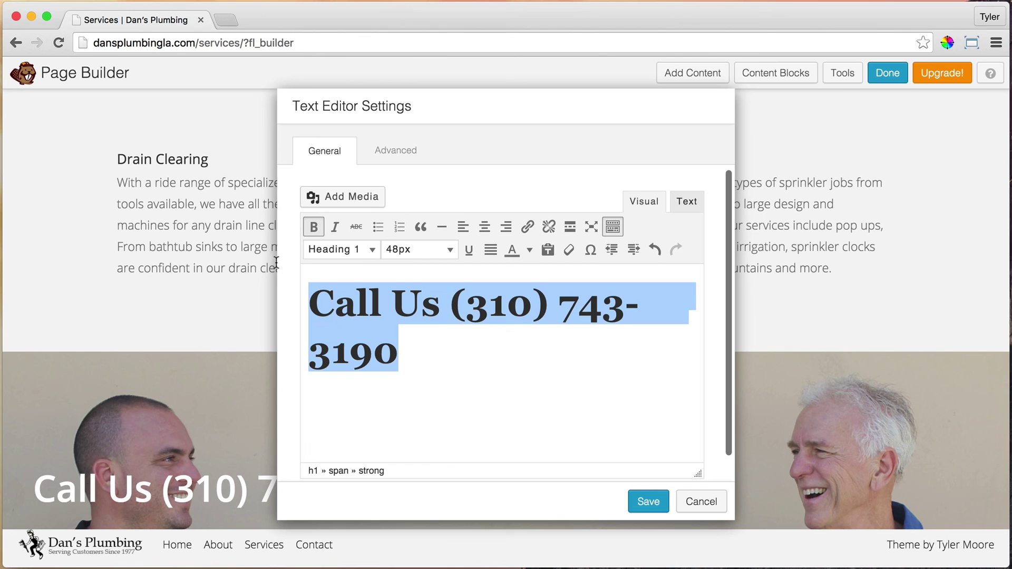
drag(512, 368, 277, 266)
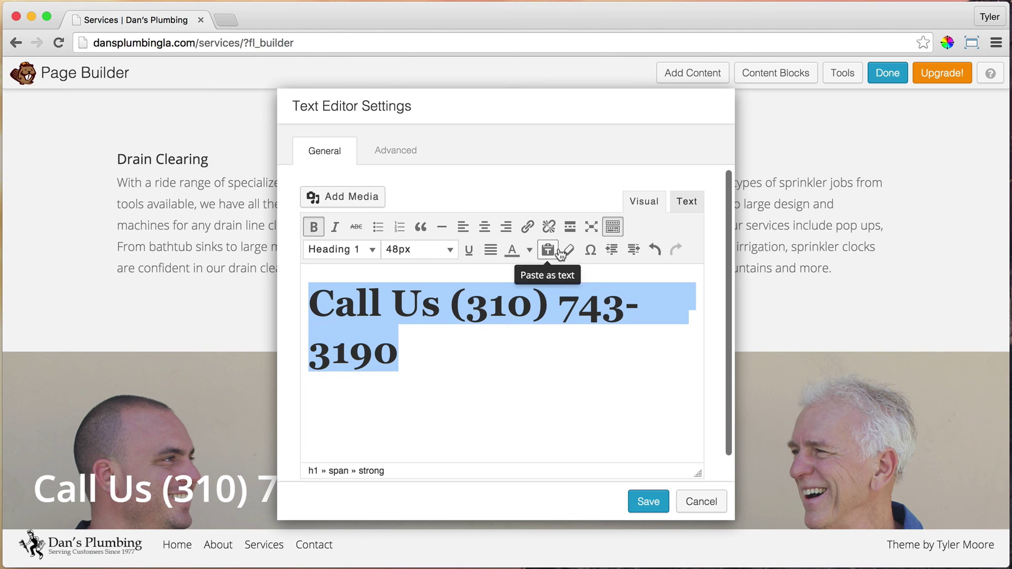
click(484, 232)
drag(590, 121, 791, 96)
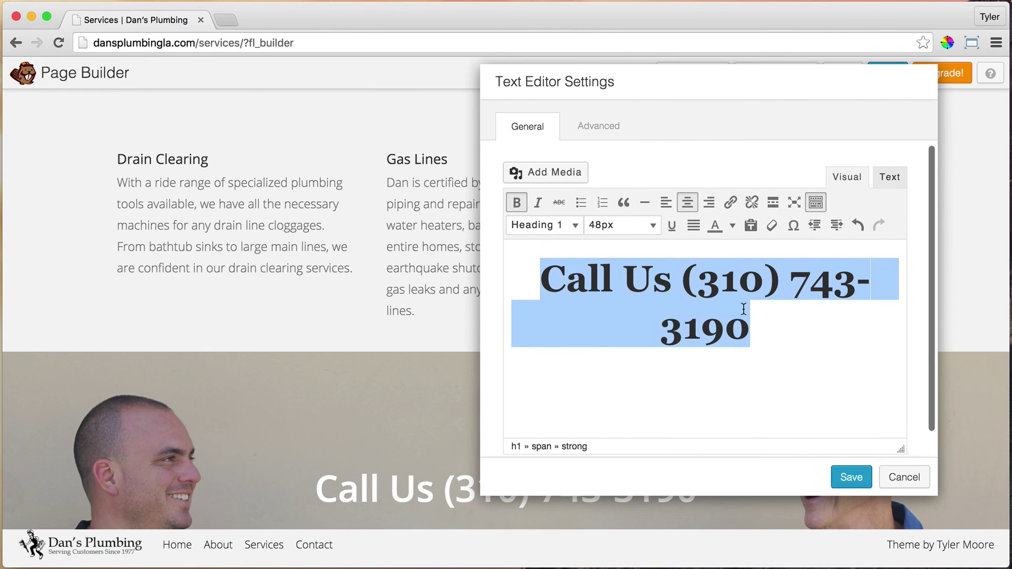
click(680, 283)
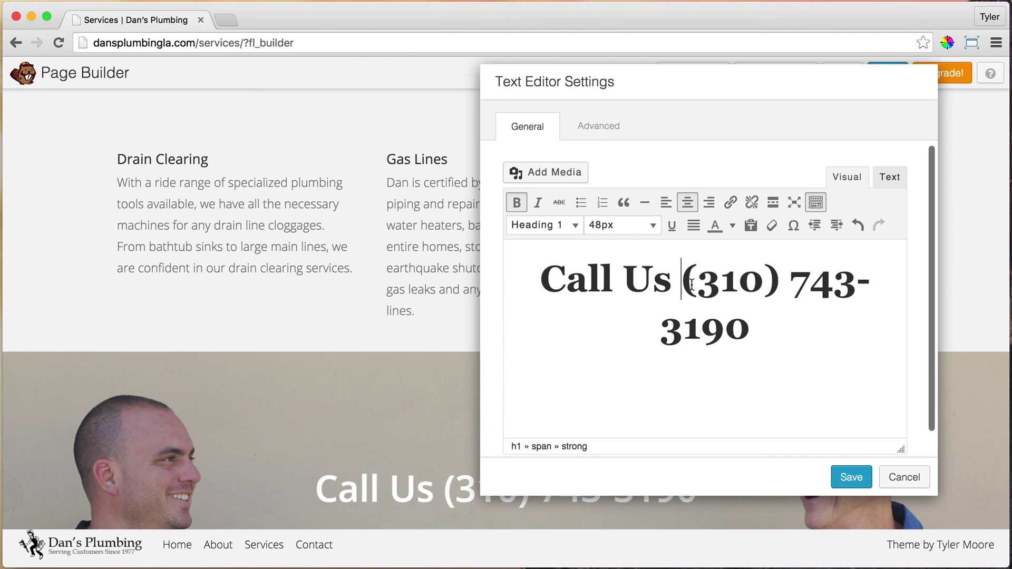
Step: Delete the space before the phone number and break it onto its own line under 'Call Us'
key(BackSpace)
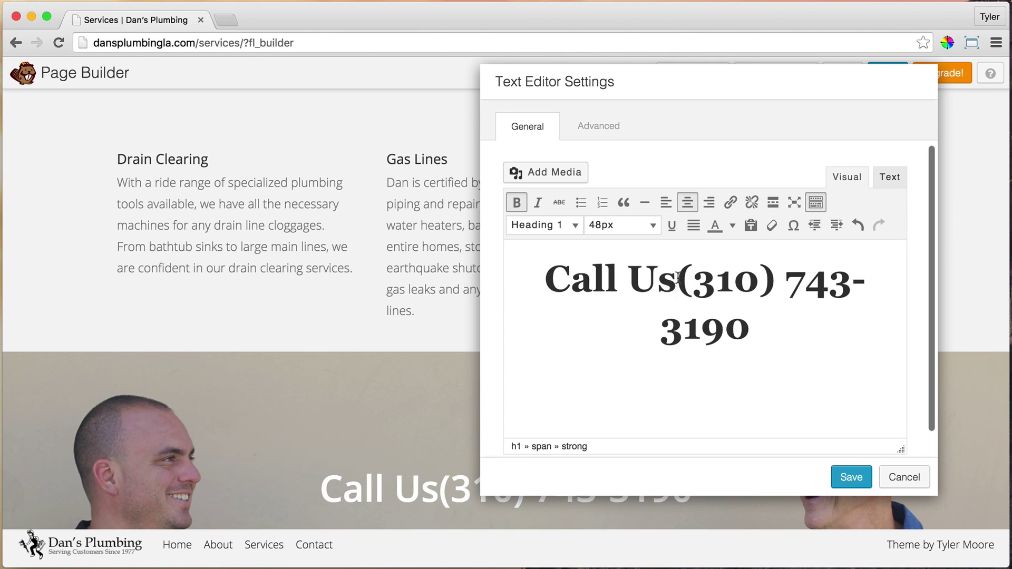
key(shift+Return)
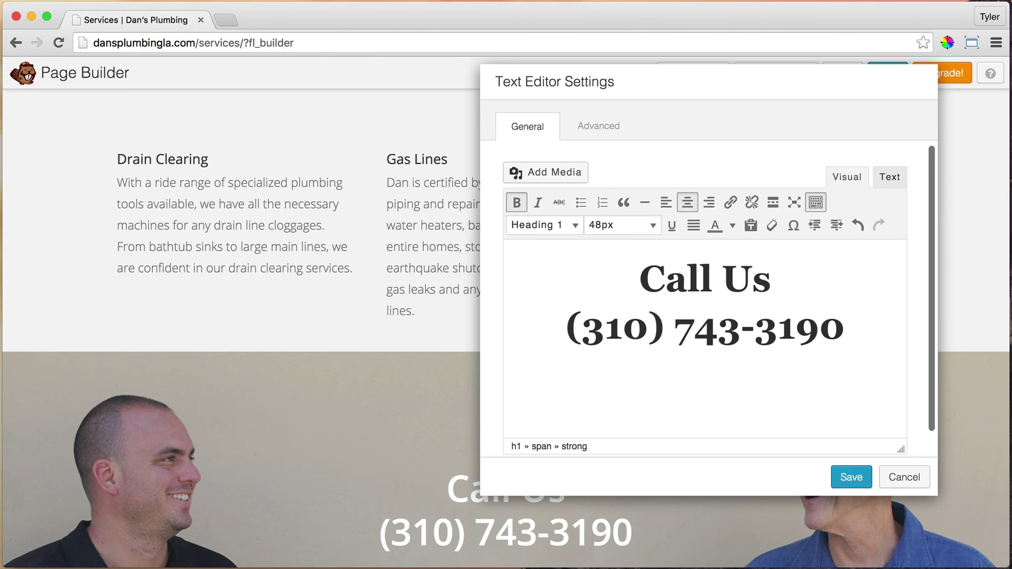
click(841, 374)
Step: Add a new paragraph below the phone number reading 'Learn More About Us >'
key(Return)
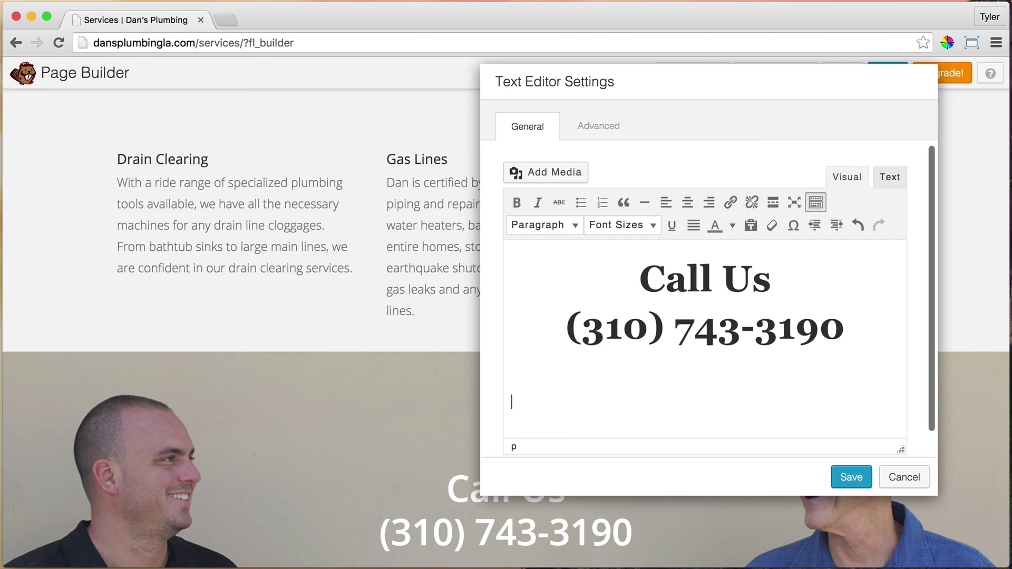
key(Return)
key(Return)
key(Return)
key(Return)
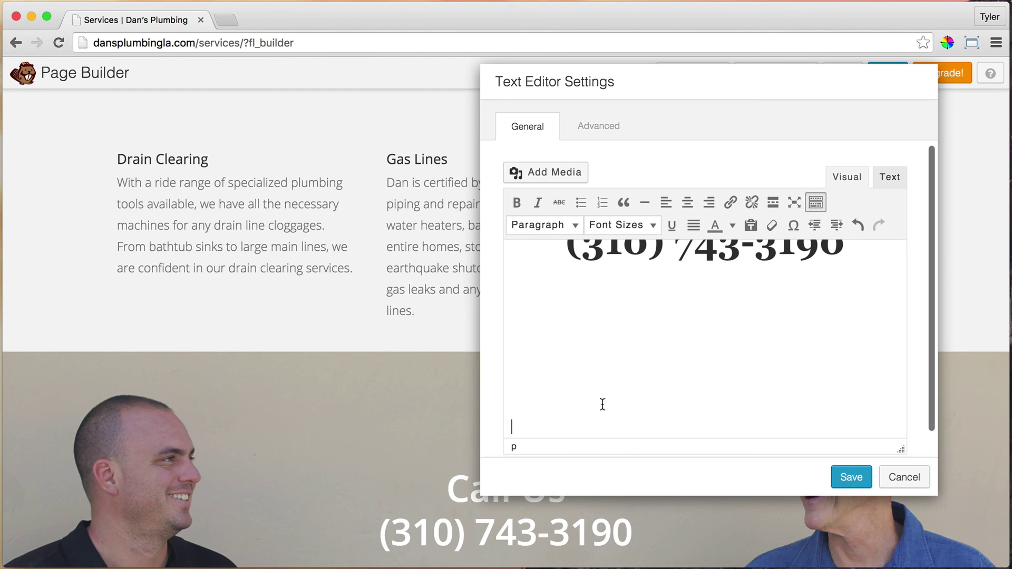
text(Learn More About Us)
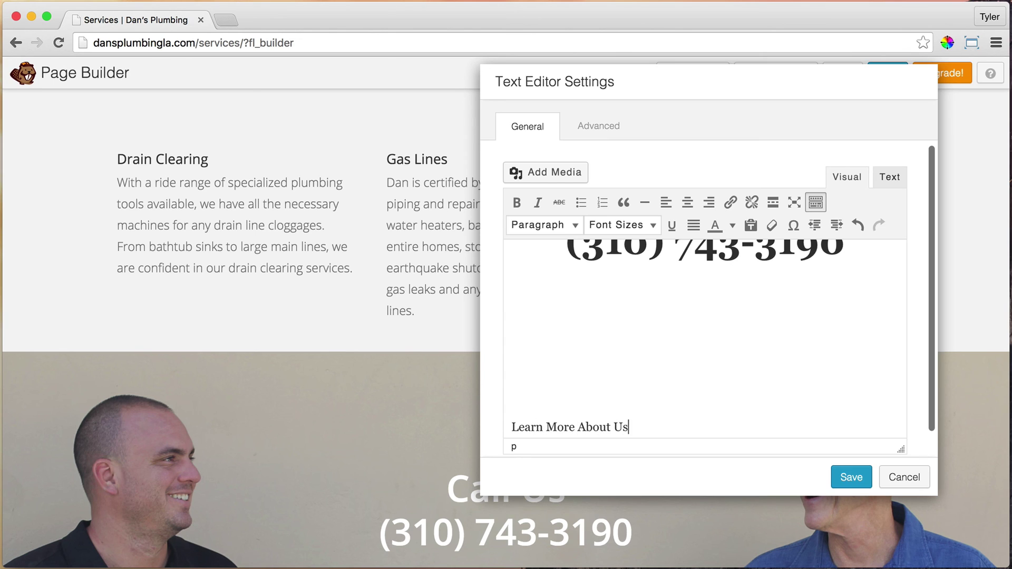
text( >)
Step: Link the 'Learn More About Us >' text to the existing About page
drag(643, 426, 493, 425)
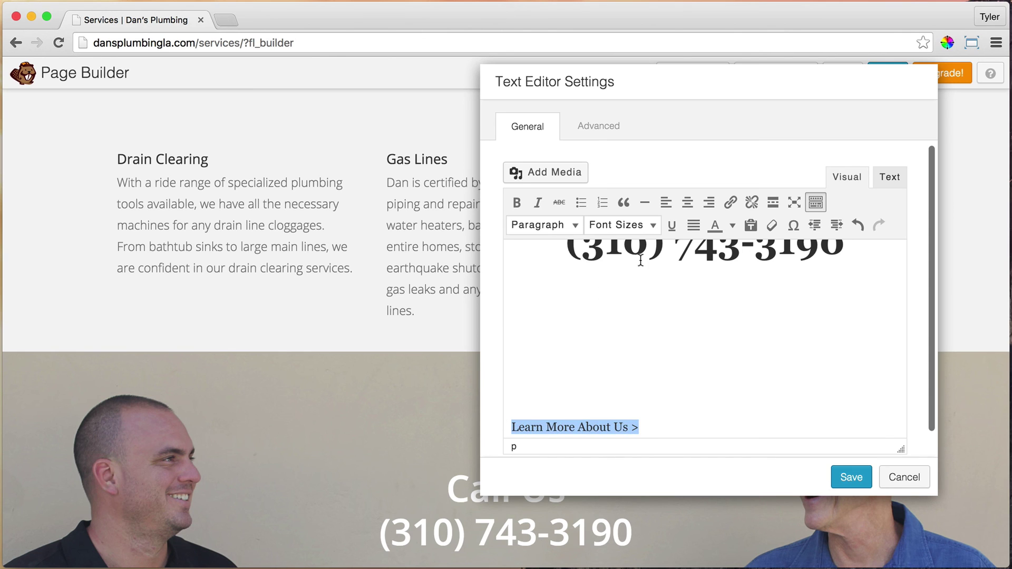
drag(644, 418, 498, 421)
click(731, 203)
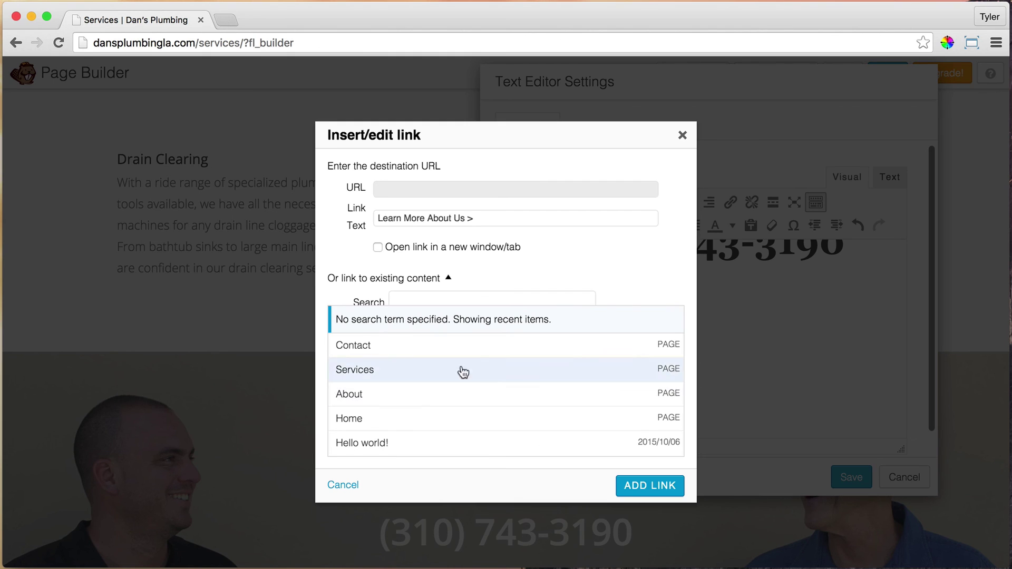
click(421, 397)
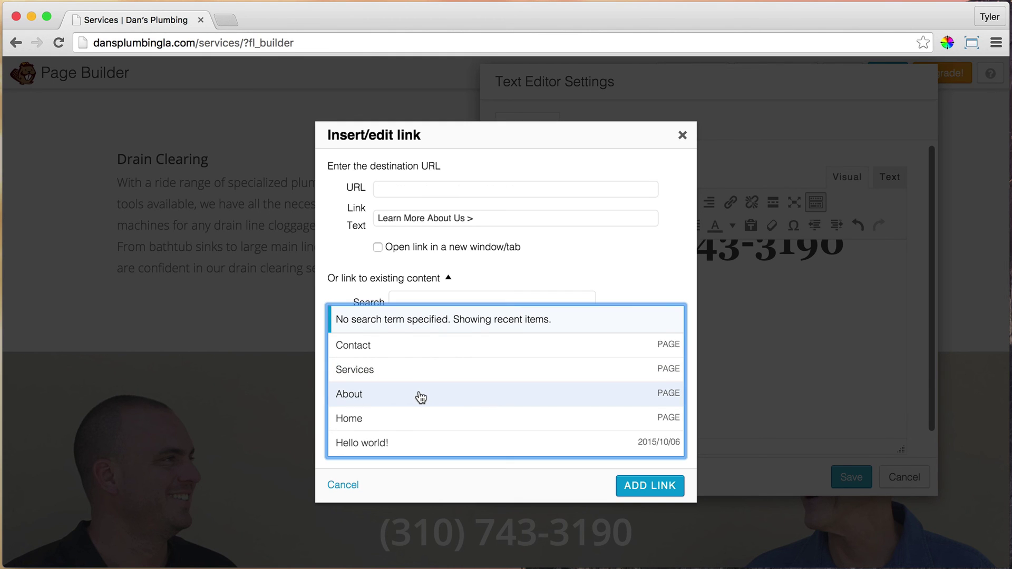
click(447, 279)
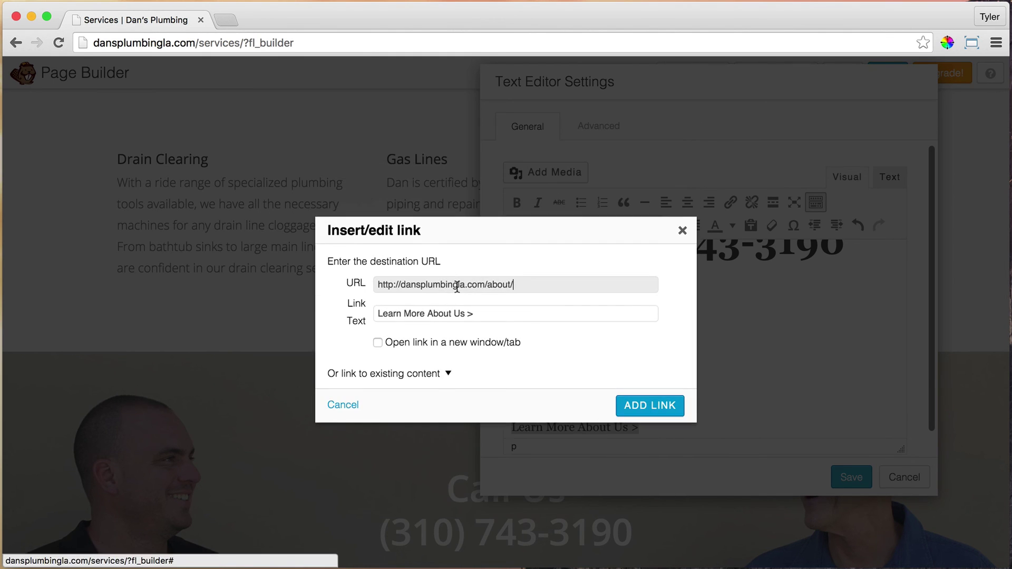
click(447, 376)
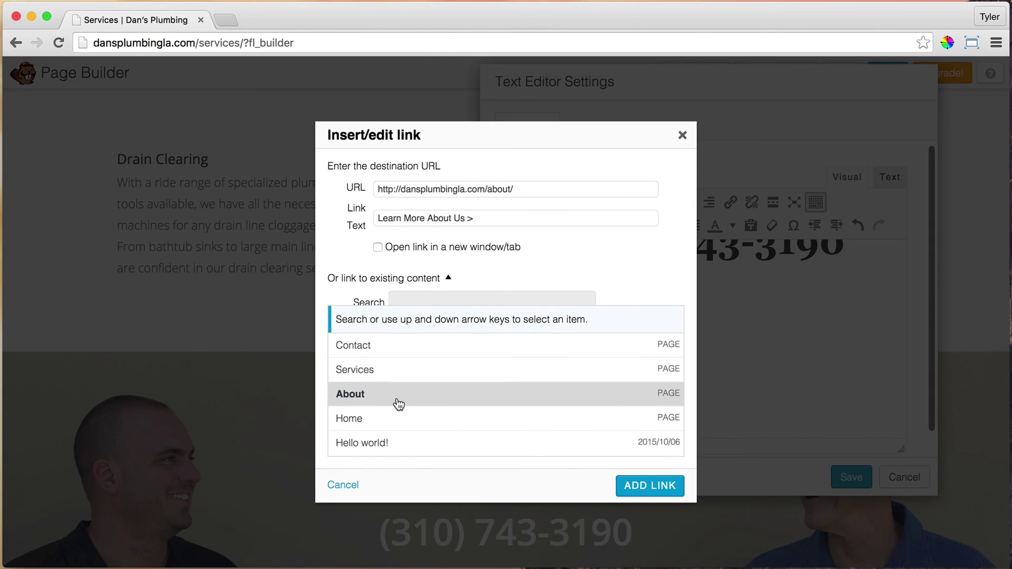
click(652, 494)
scroll(733, 374, down, 3)
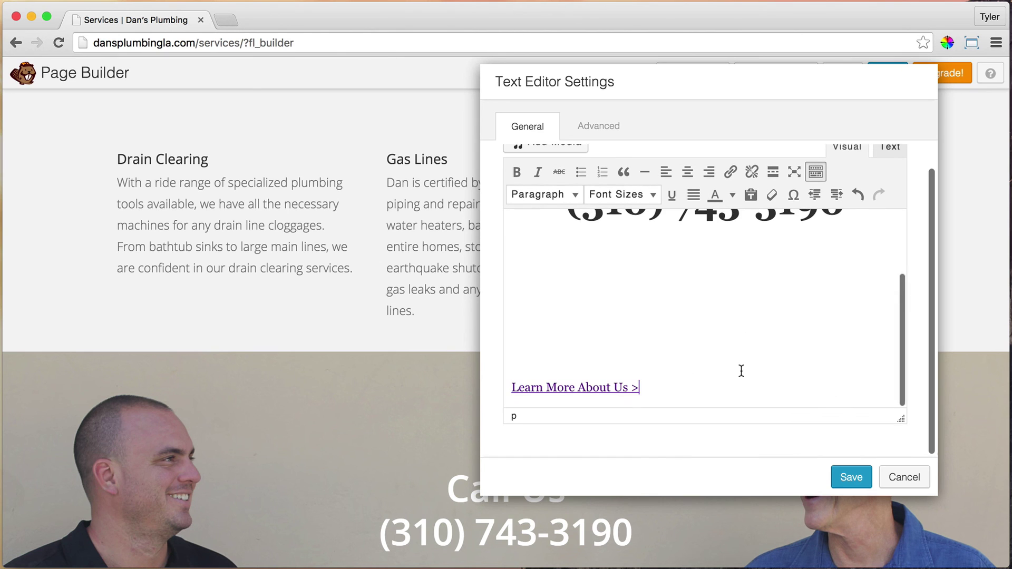
Step: Right-align the 'Learn More About Us >' link and set its font size to 22px
drag(649, 387, 479, 380)
click(650, 389)
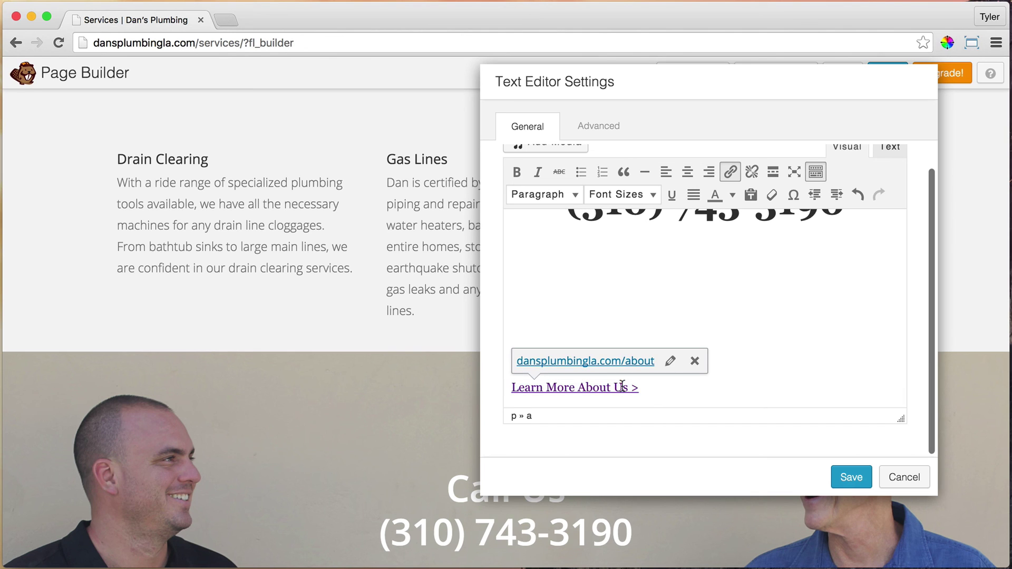
drag(659, 388, 482, 380)
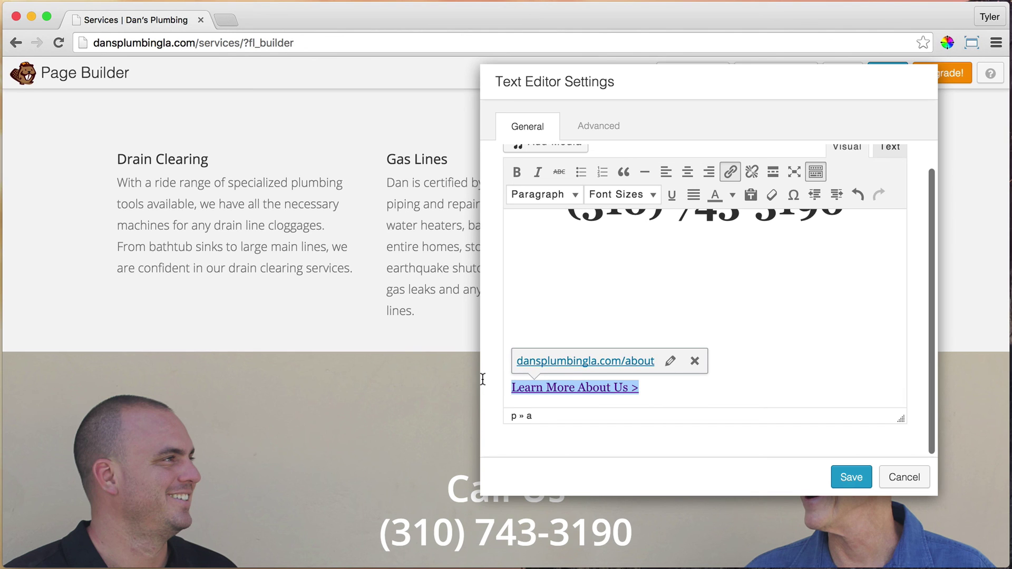
click(710, 172)
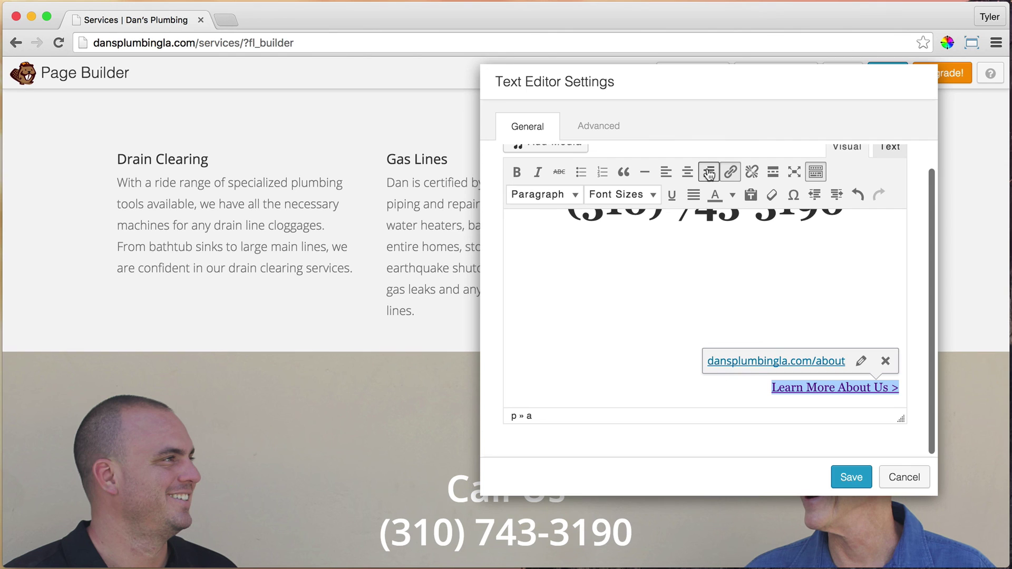
click(653, 195)
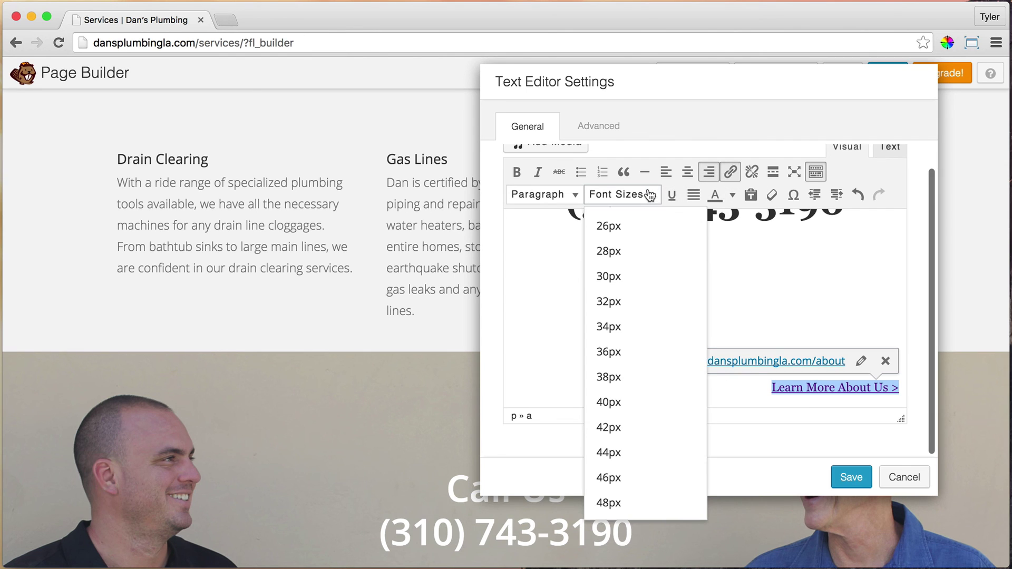
scroll(654, 253, up, 2)
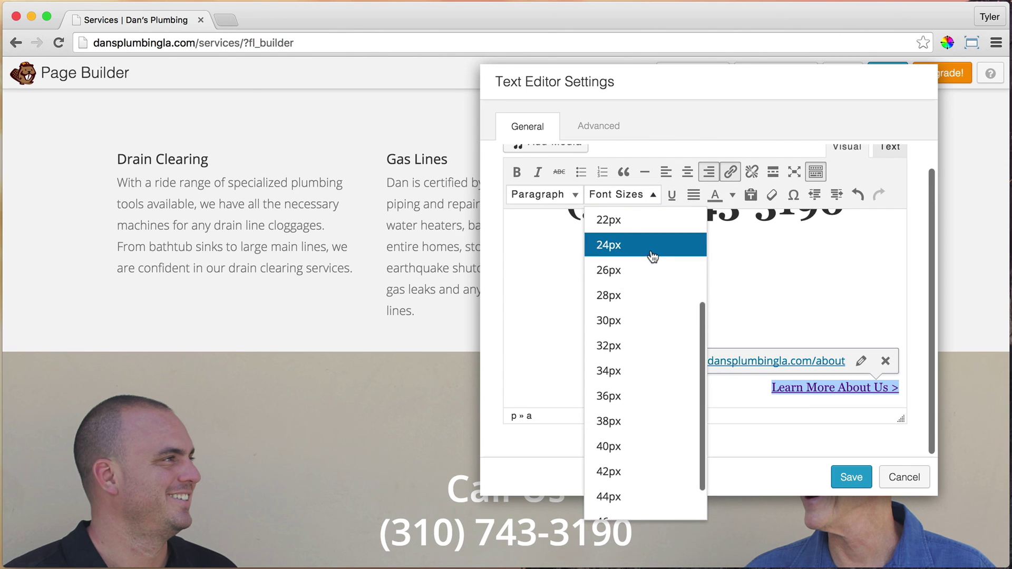
click(642, 226)
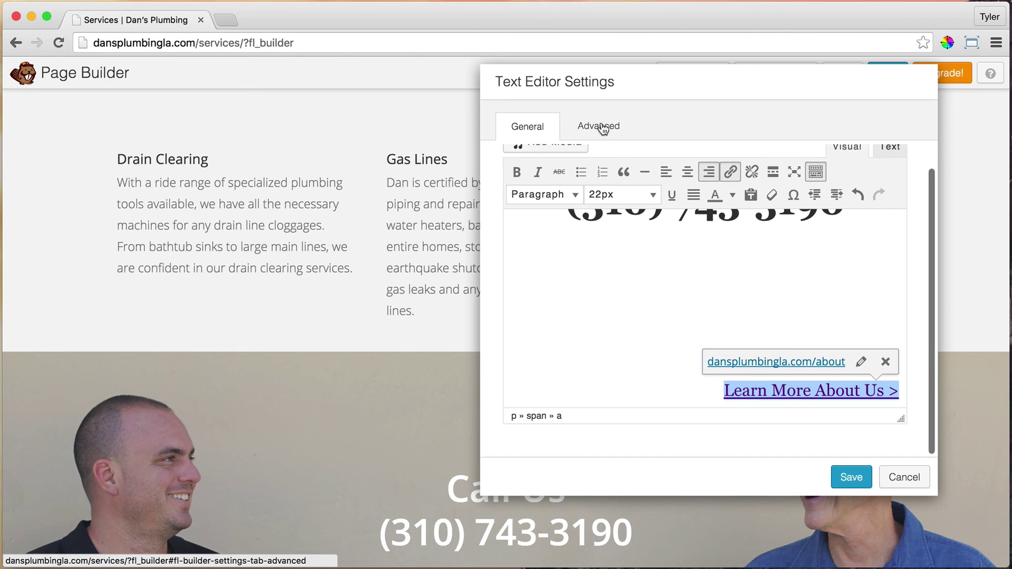
scroll(375, 357, down, 3)
scroll(376, 357, down, 2)
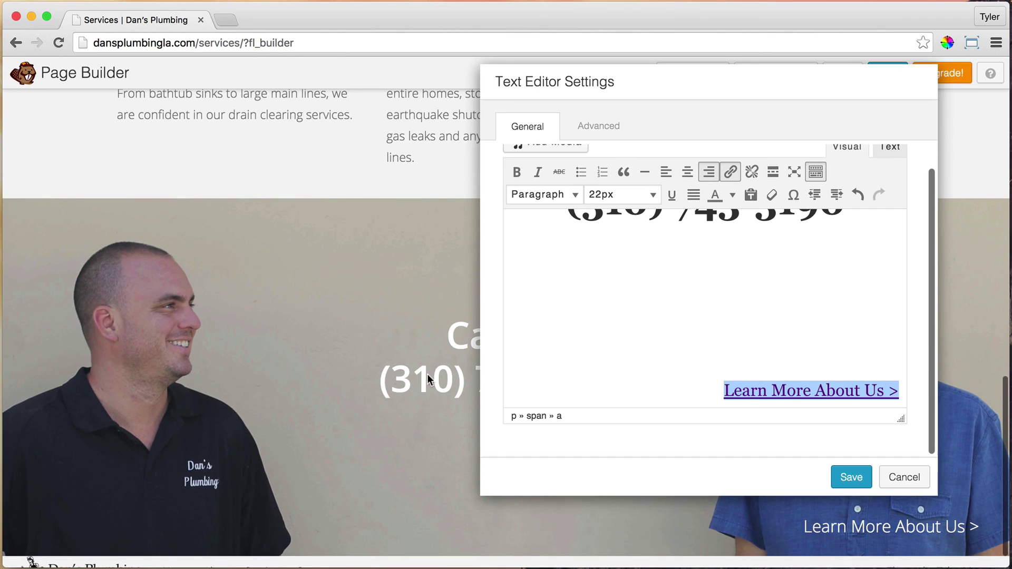
Step: Set the text module's bottom padding to 0 in its Advanced settings
click(606, 128)
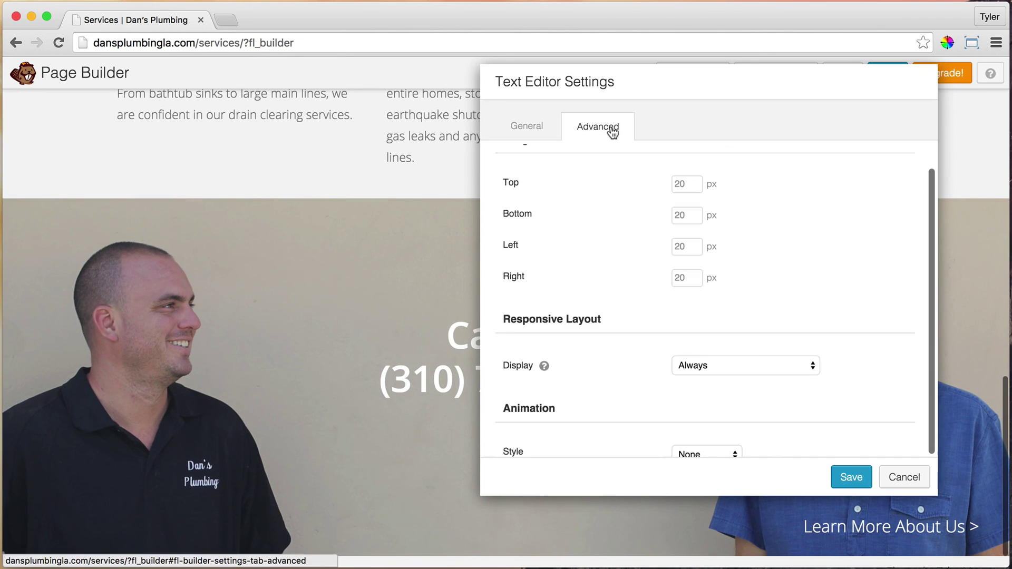
click(701, 214)
text(0)
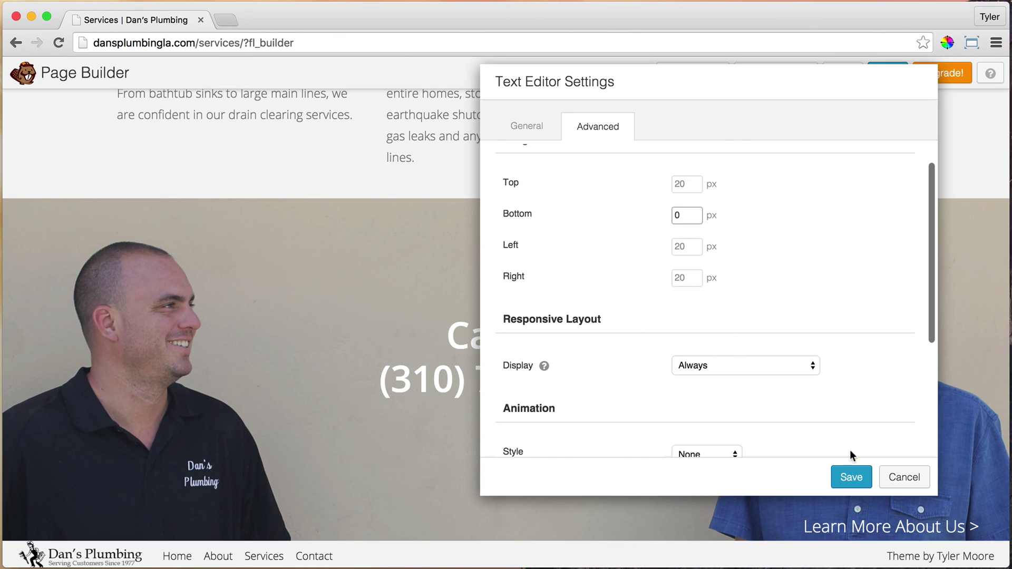
drag(770, 79, 740, 24)
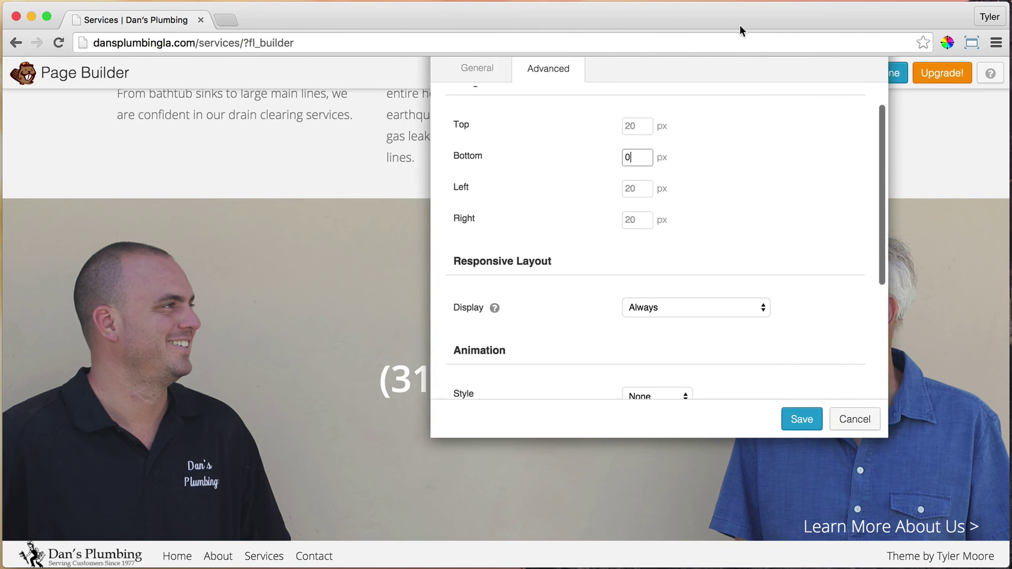
Step: Delete the blank line above the link and save the text module
click(498, 69)
click(528, 227)
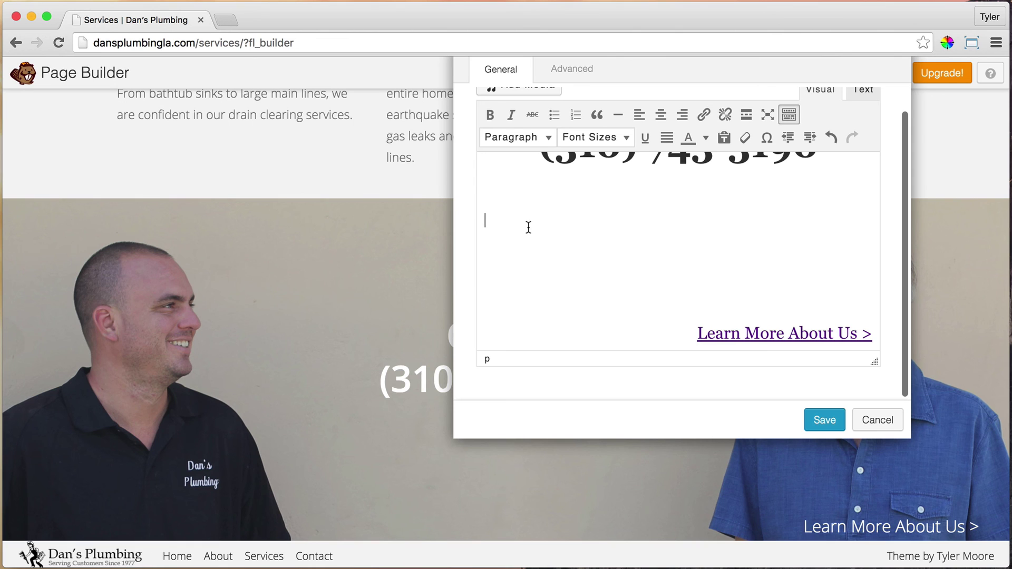
key(Delete)
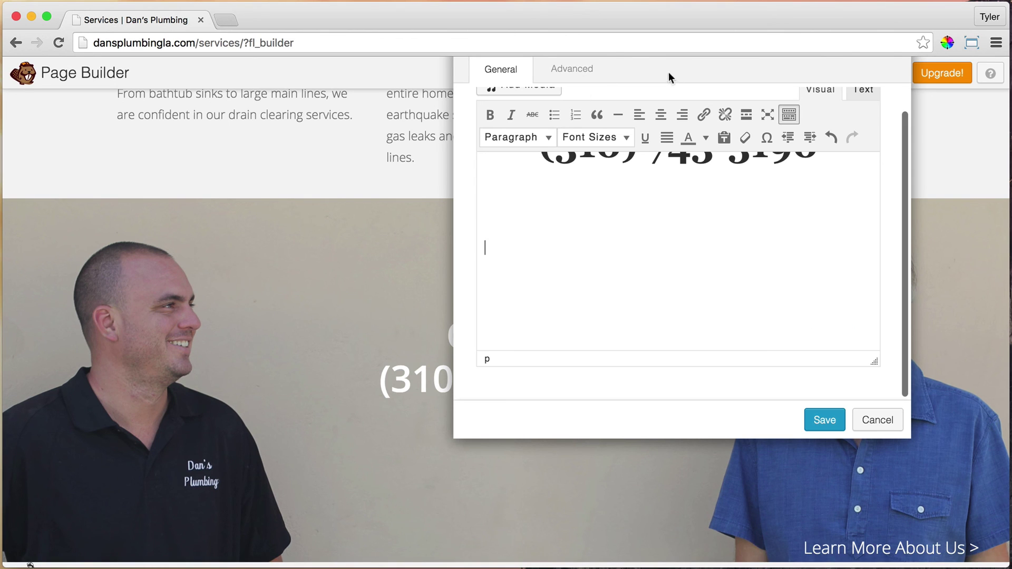
click(824, 420)
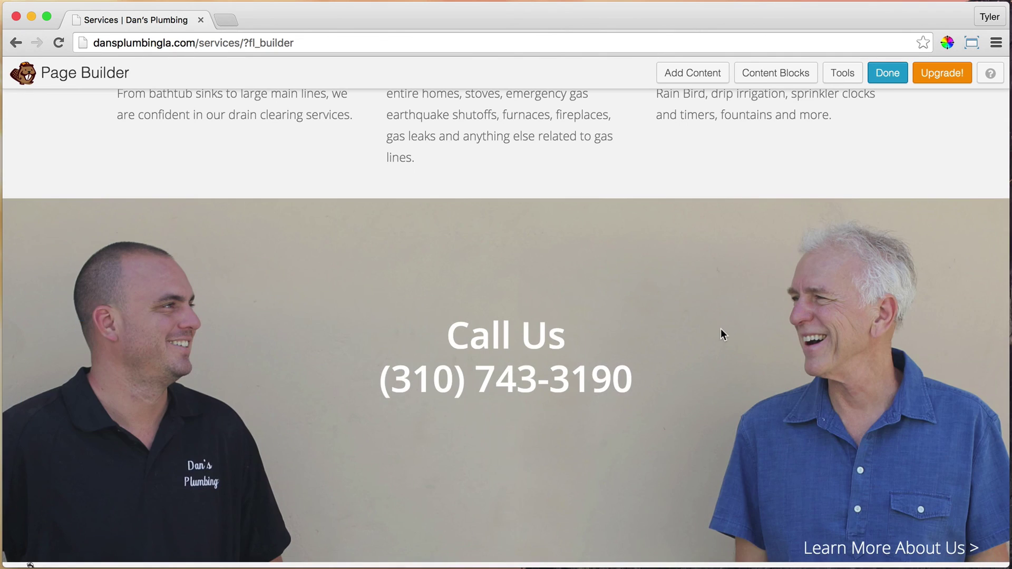
Step: Finish editing, publish the changes, and review the Call Us row on the live Services page
scroll(707, 334, down, 2)
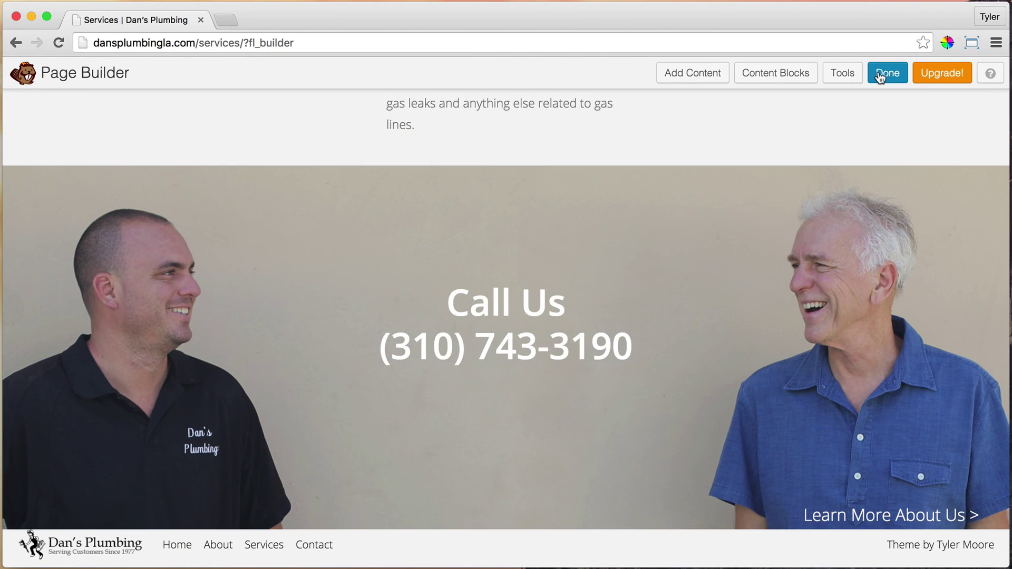
click(879, 77)
click(548, 275)
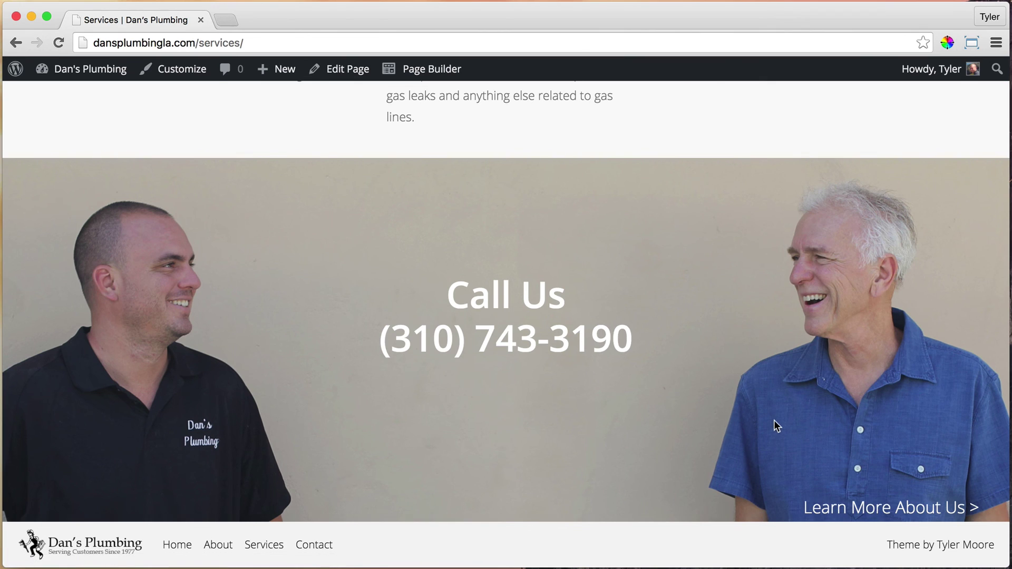
scroll(777, 419, up, 1)
scroll(754, 425, up, 10)
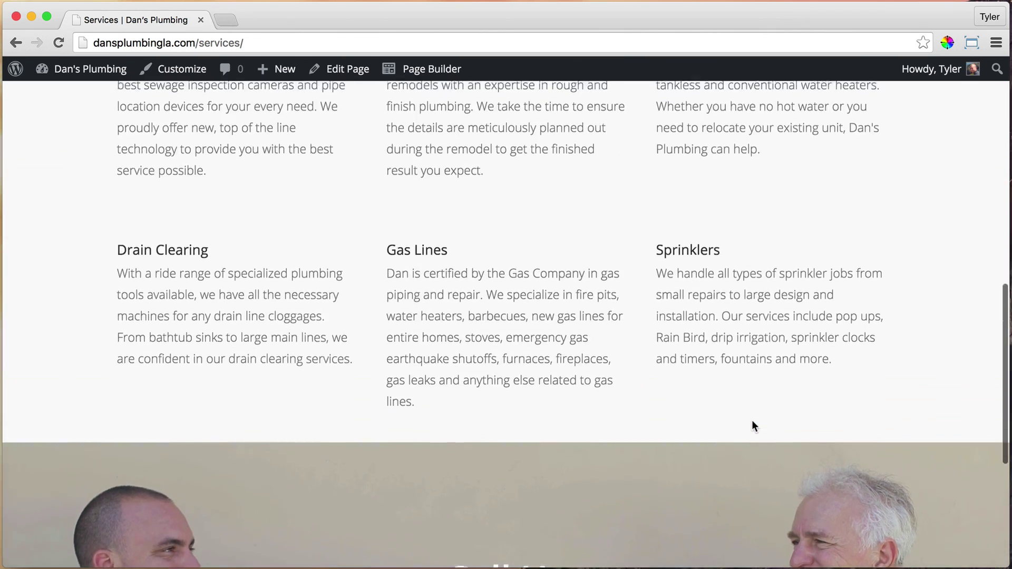